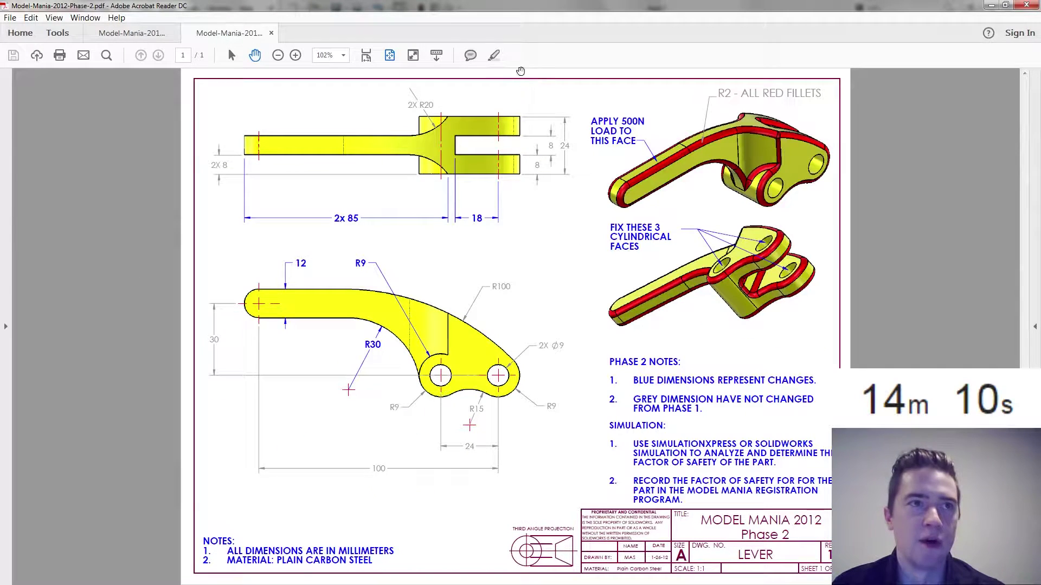
Step: Switch to SOLIDWORKS and open the finished lever part's material for editing
key("alt+Tab")
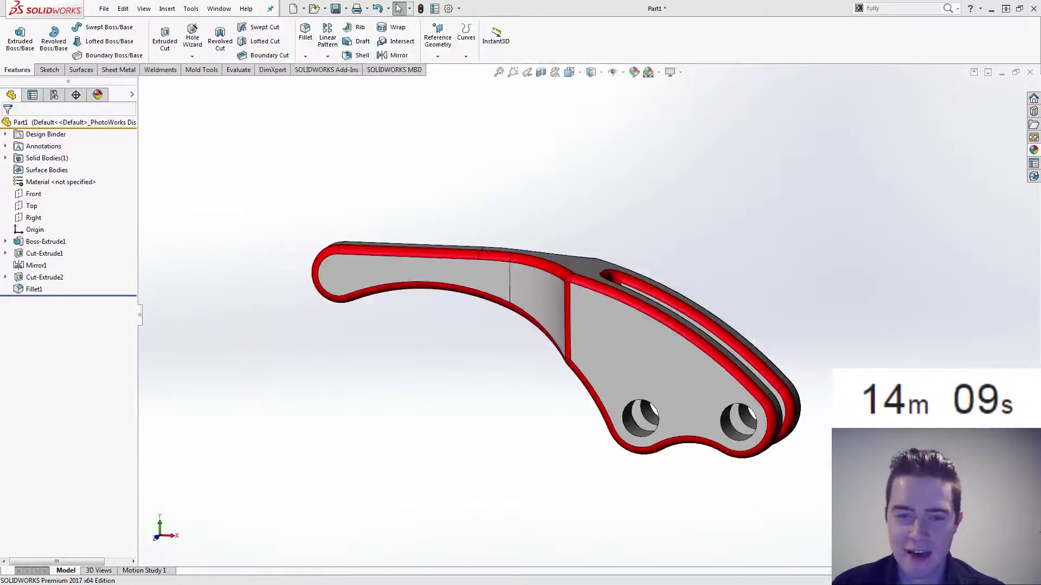
right_click(60, 182)
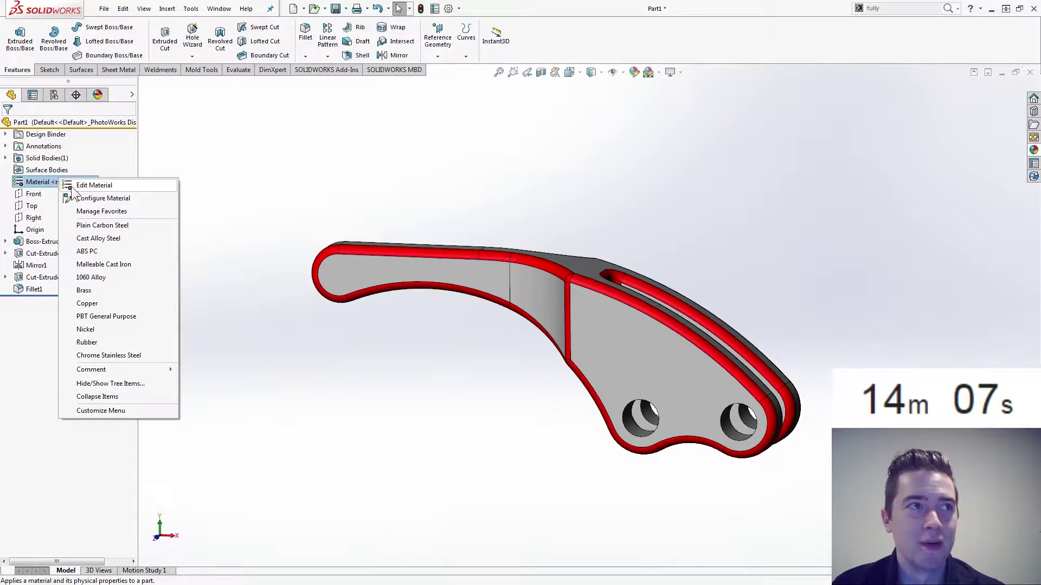
left_click(112, 186)
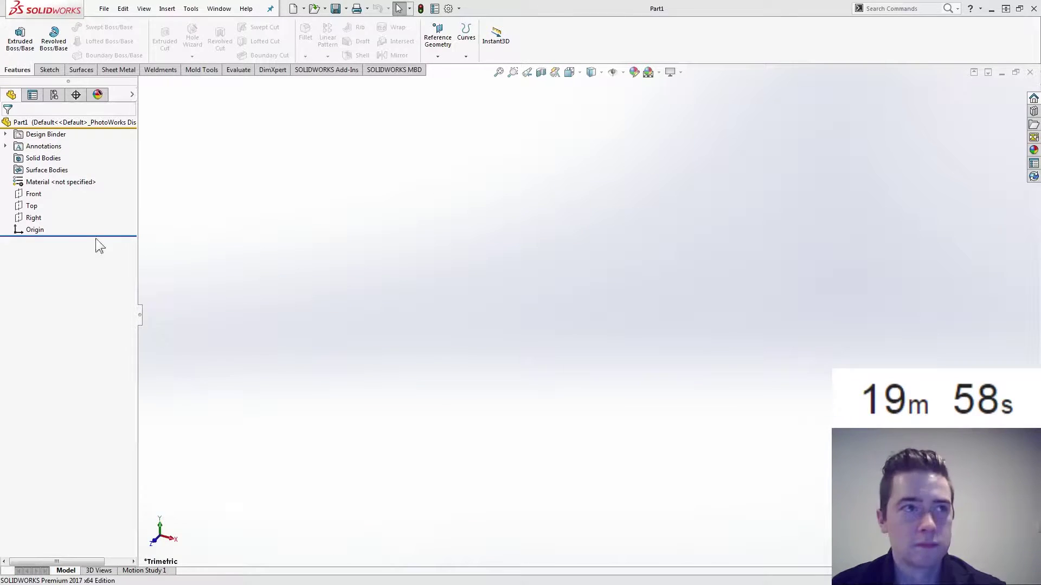
Step: Sketch three circles on the Front plane: about 27 mm diameter at the origin, about 25 mm level with it, and about 16 mm at the handle end
left_click(34, 194)
left_click(80, 157)
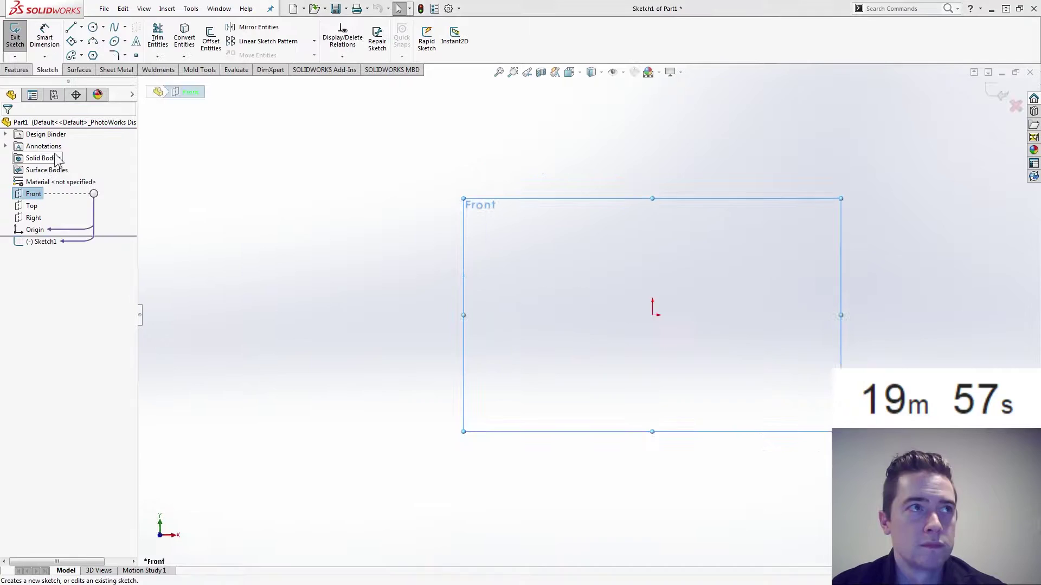
left_click(94, 30)
left_click_drag(652, 315, 642, 347)
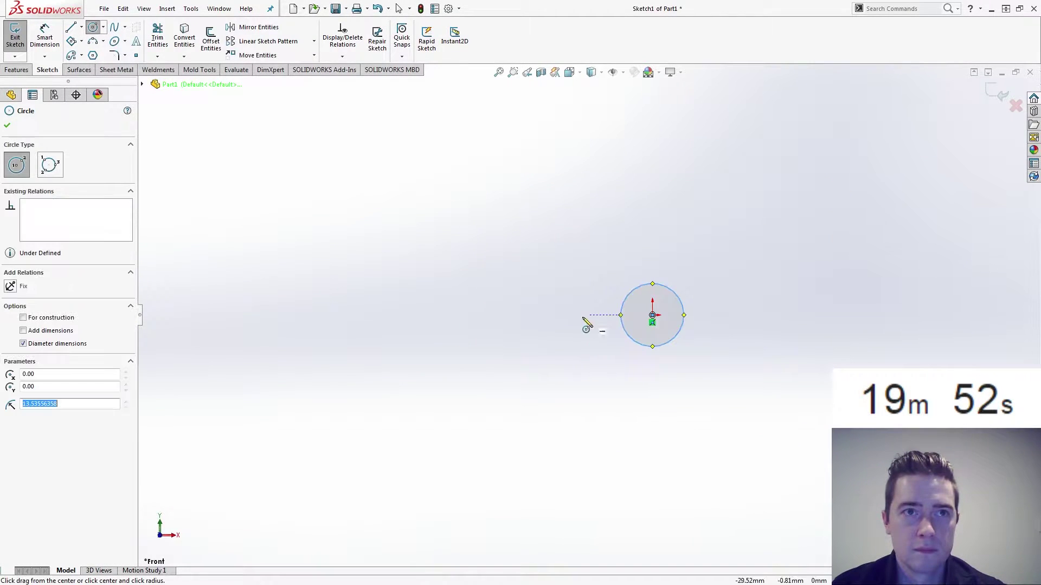
left_click_drag(540, 315, 530, 344)
left_click_drag(261, 217, 267, 235)
Step: Draw an approximately 82 mm horizontal line from the small circle's top, continued by a tangent arc of about 133 mm radius to the origin circle
key("l")
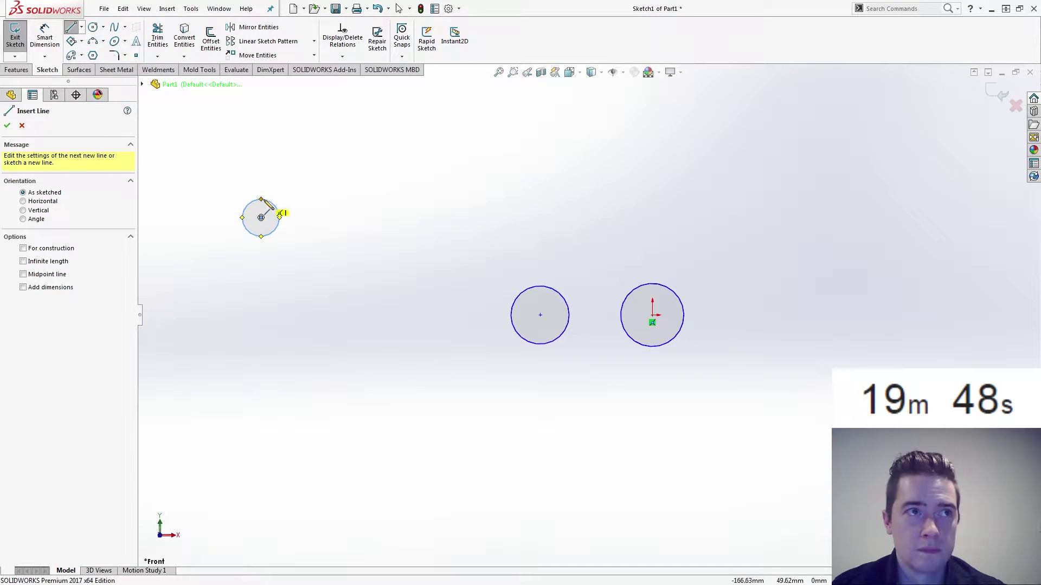
left_click(261, 200)
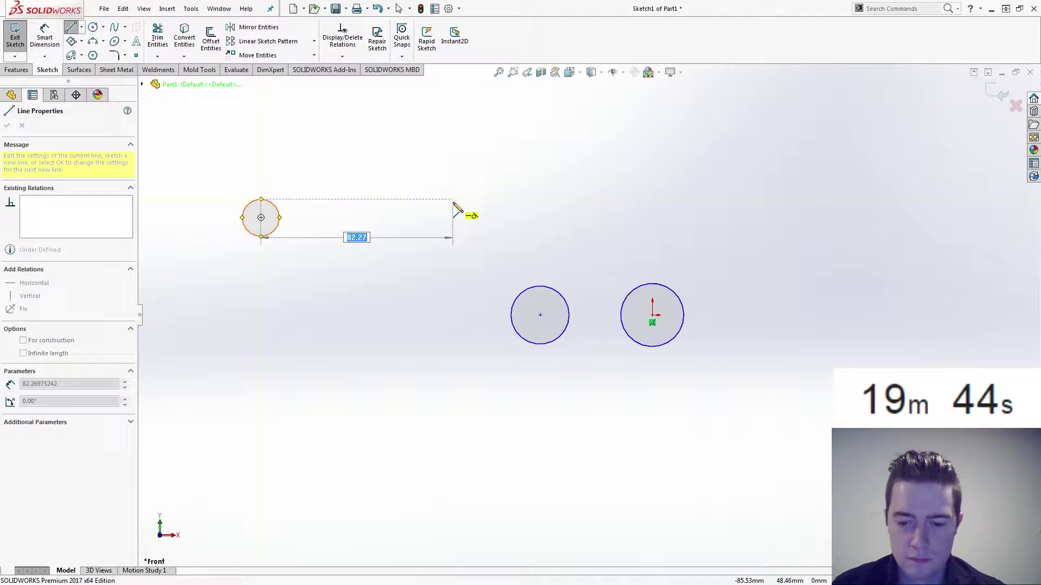
left_click(453, 200)
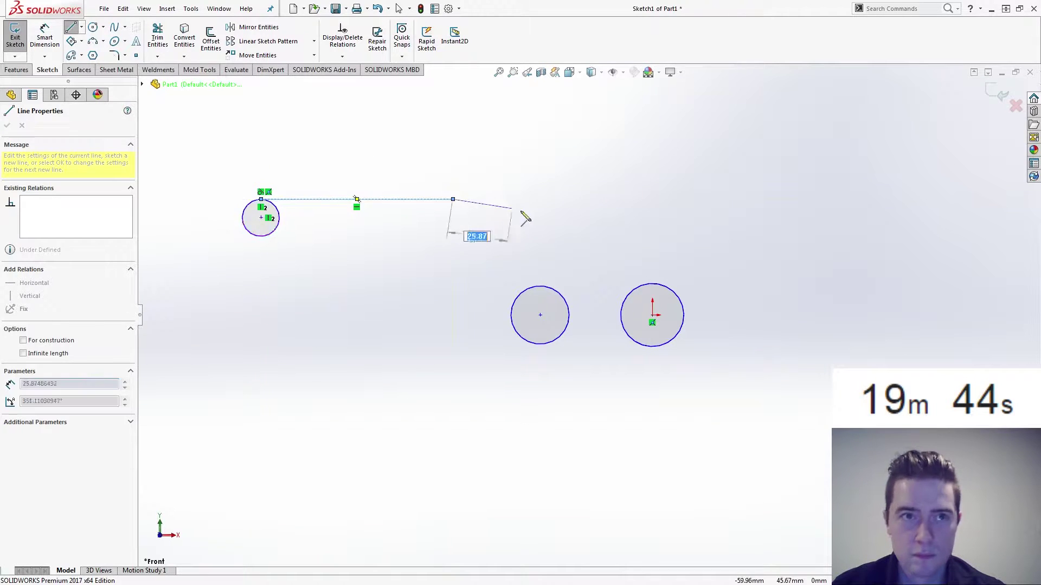
left_click(682, 299)
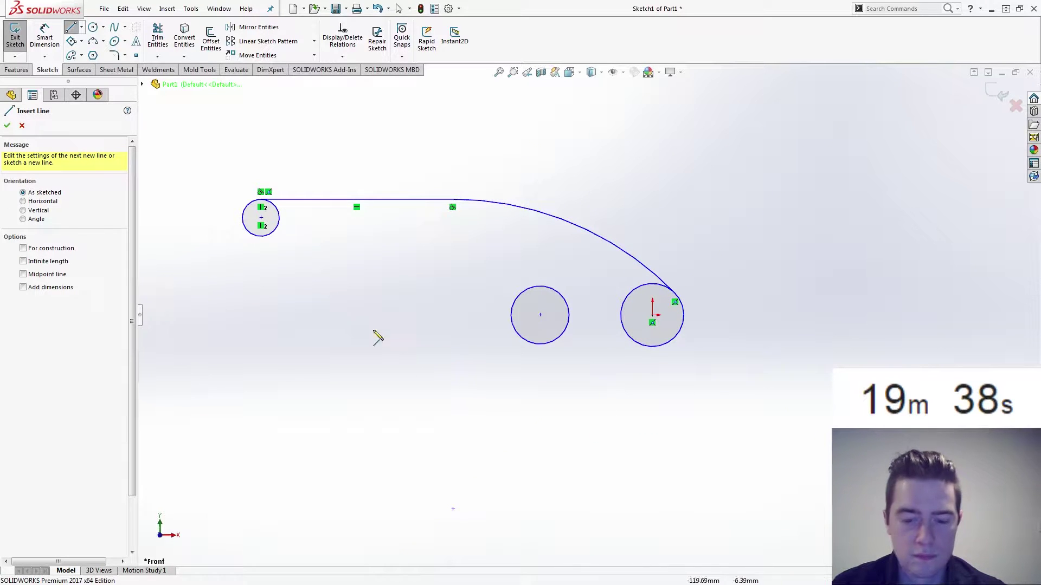
left_click(273, 235)
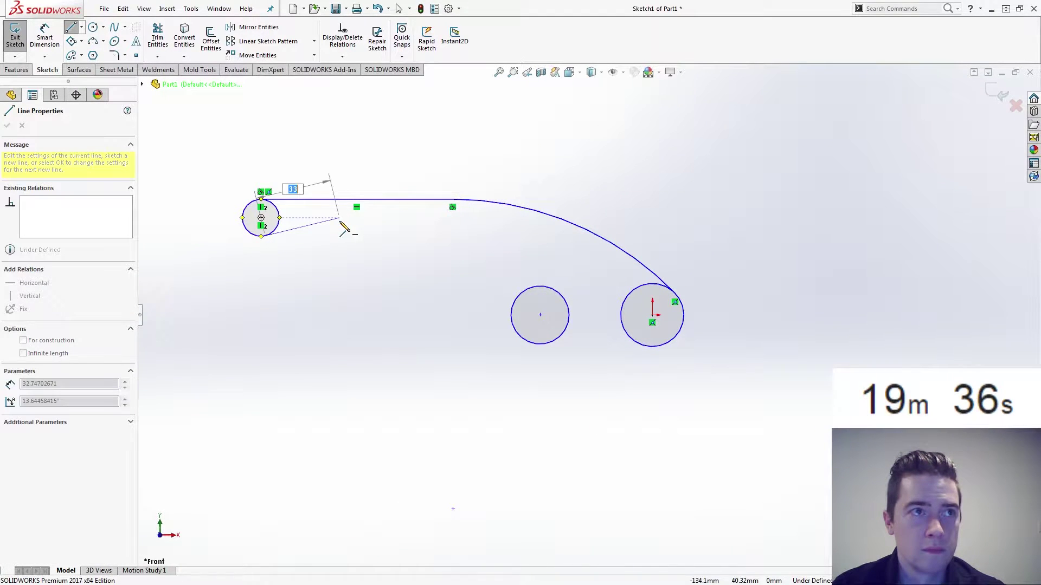
key("Escape")
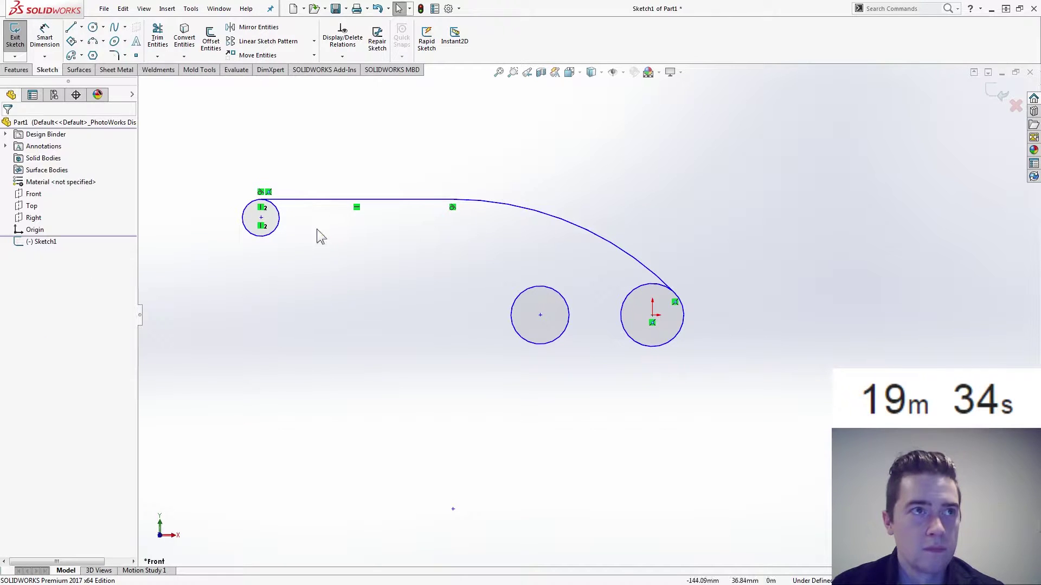
Step: Draw a three-point arc of about 96 mm radius from the small circle's underside to the middle circle
left_click(103, 41)
left_click(116, 78)
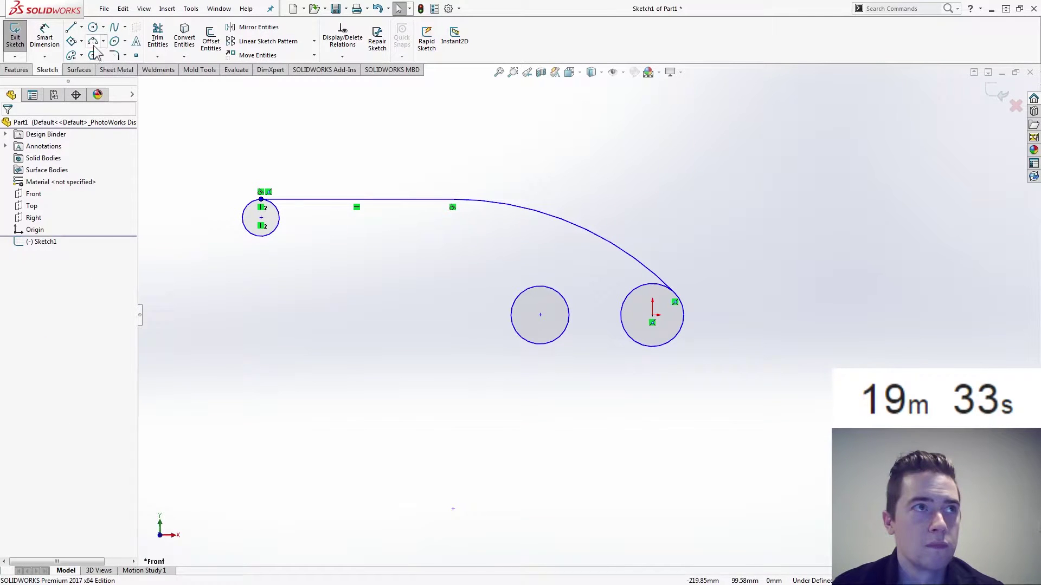
left_click(275, 232)
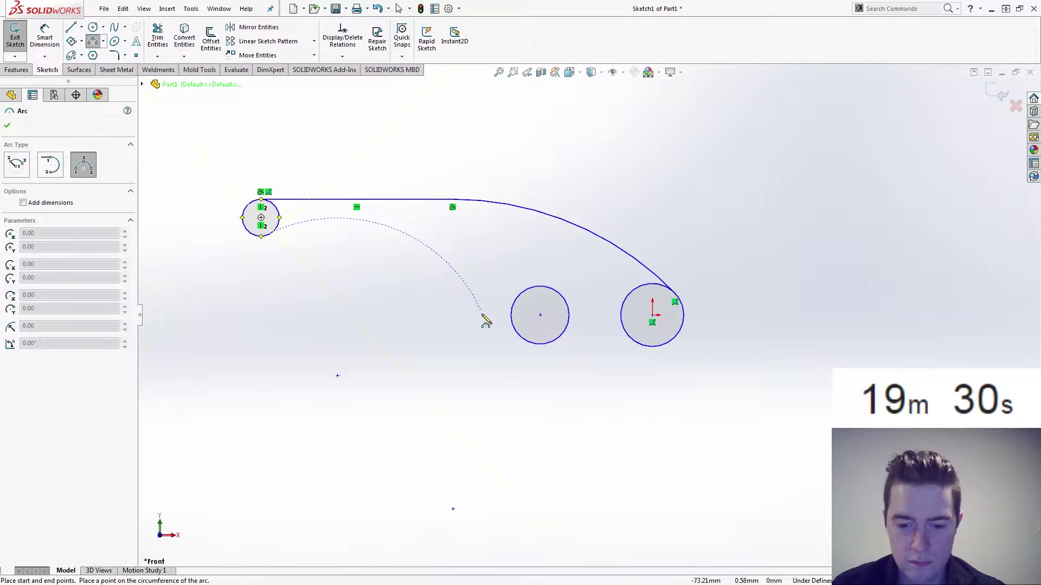
left_click(514, 326)
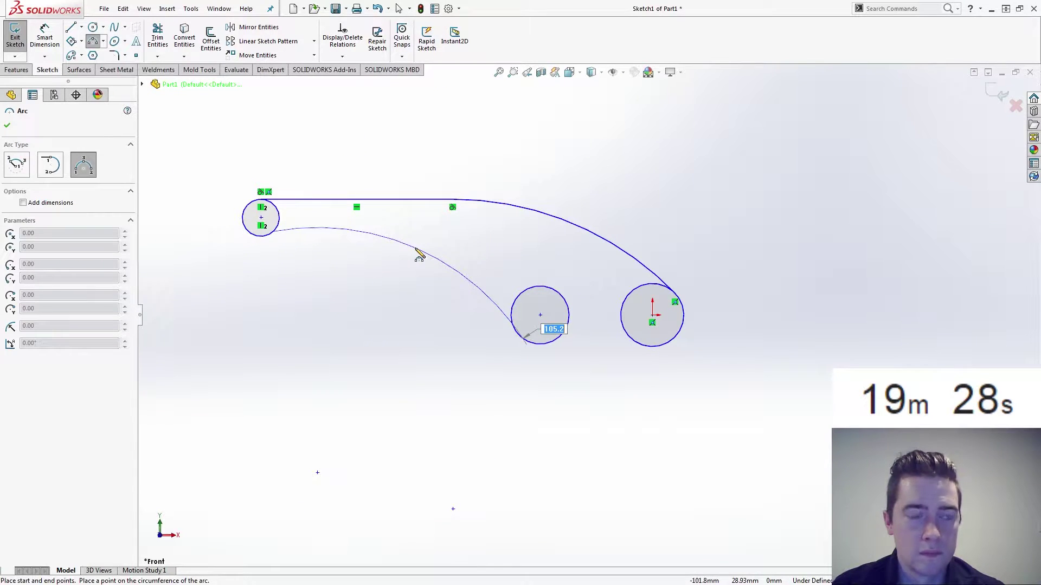
left_click(419, 249)
key("Escape")
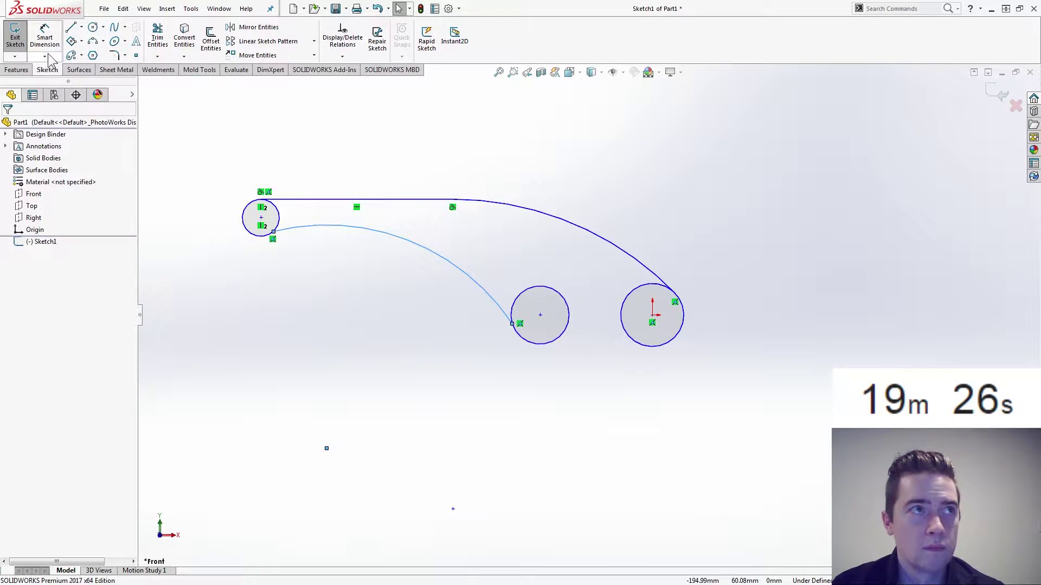
Step: Add a three-point arc of about 14 mm radius bridging the middle circle and the origin circle
left_click(94, 41)
left_click(566, 333)
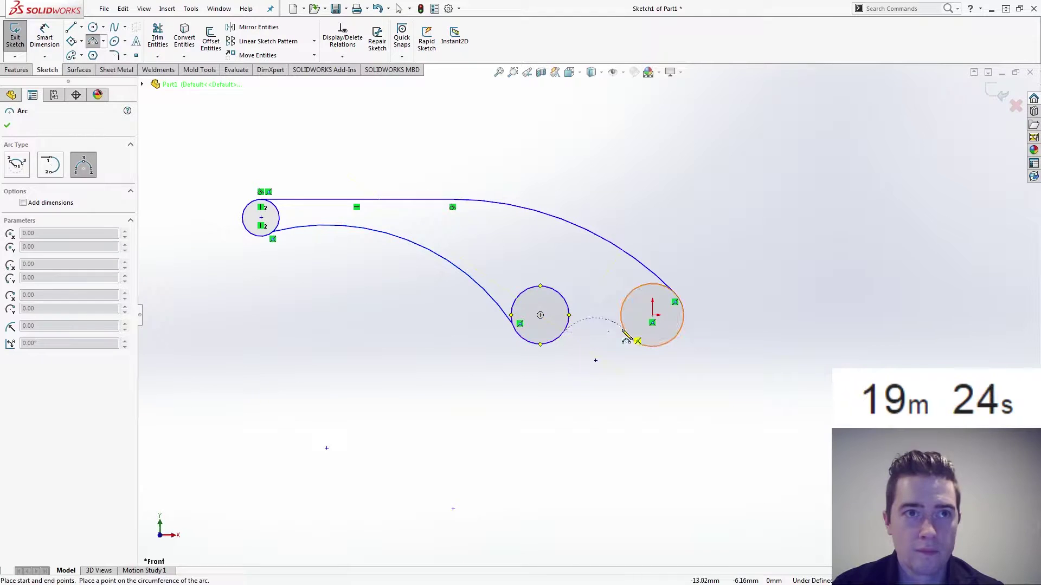
left_click(626, 332)
left_click(594, 347)
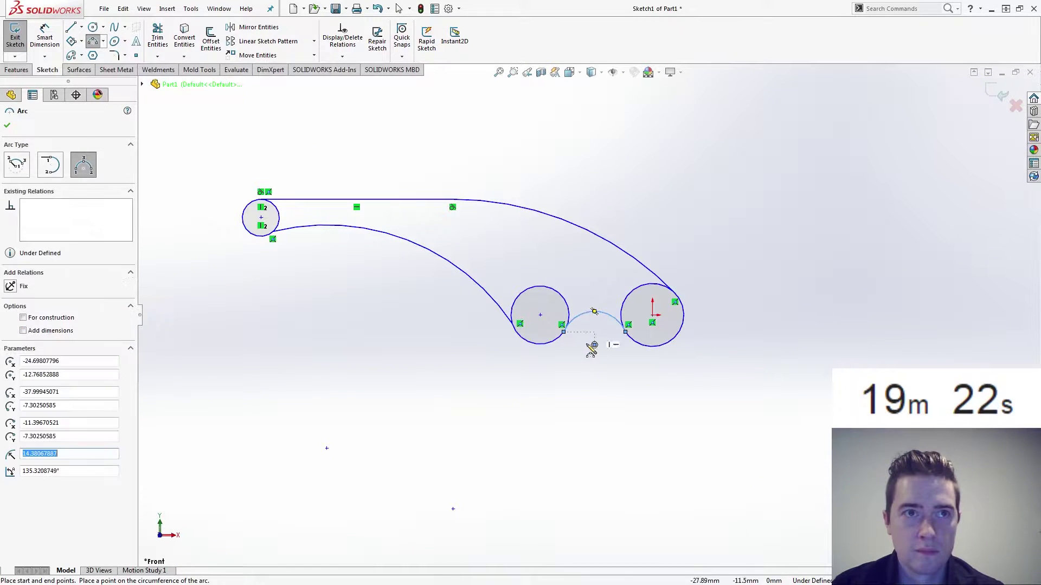
key("Escape")
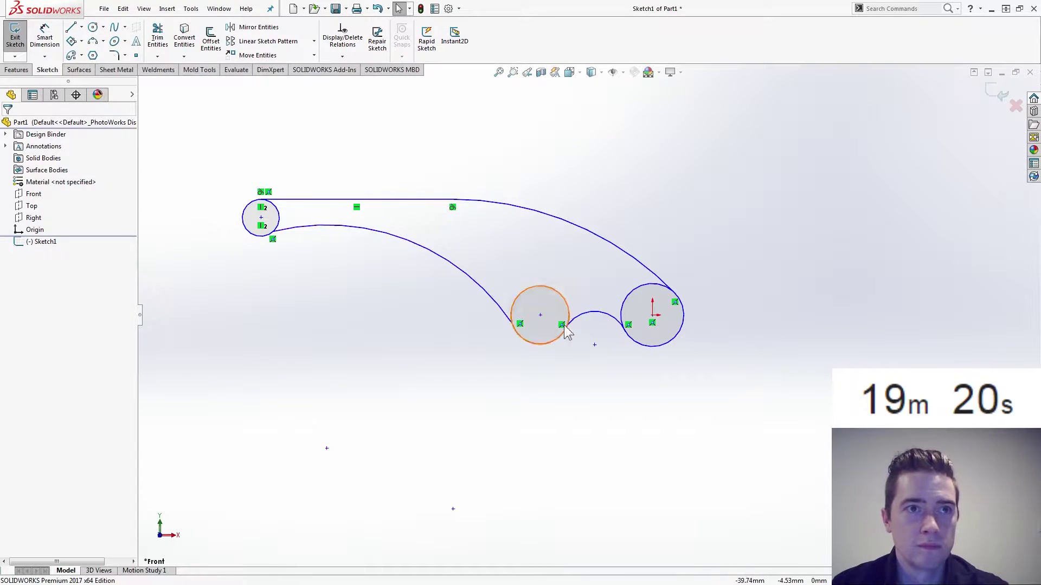
Step: Make the short bridging arc tangent to both the middle circle and the origin circle
left_click(568, 315)
left_click(622, 315, "ctrl")
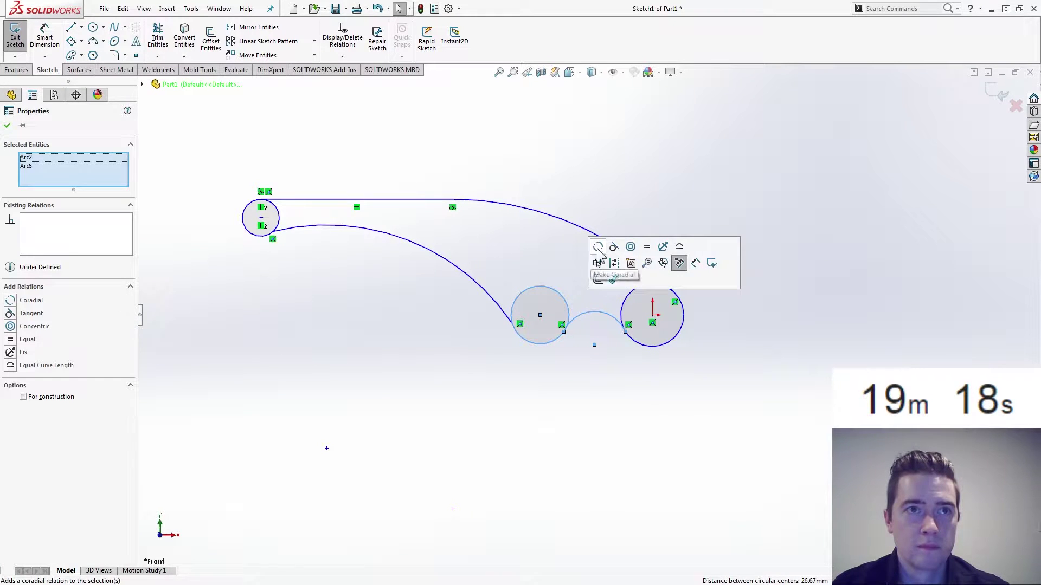
left_click(626, 306)
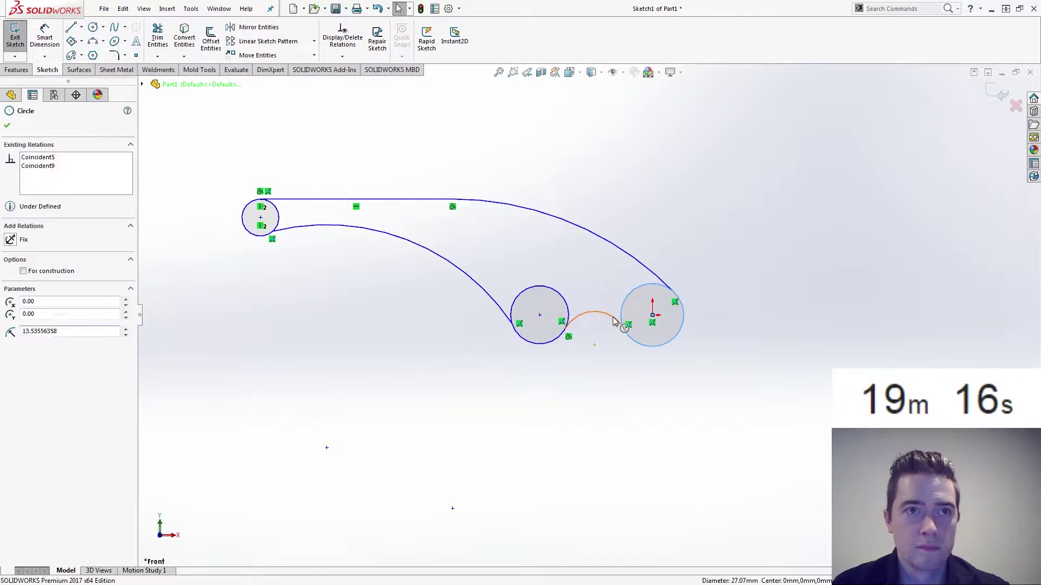
left_click(614, 319, "ctrl")
left_click(660, 254)
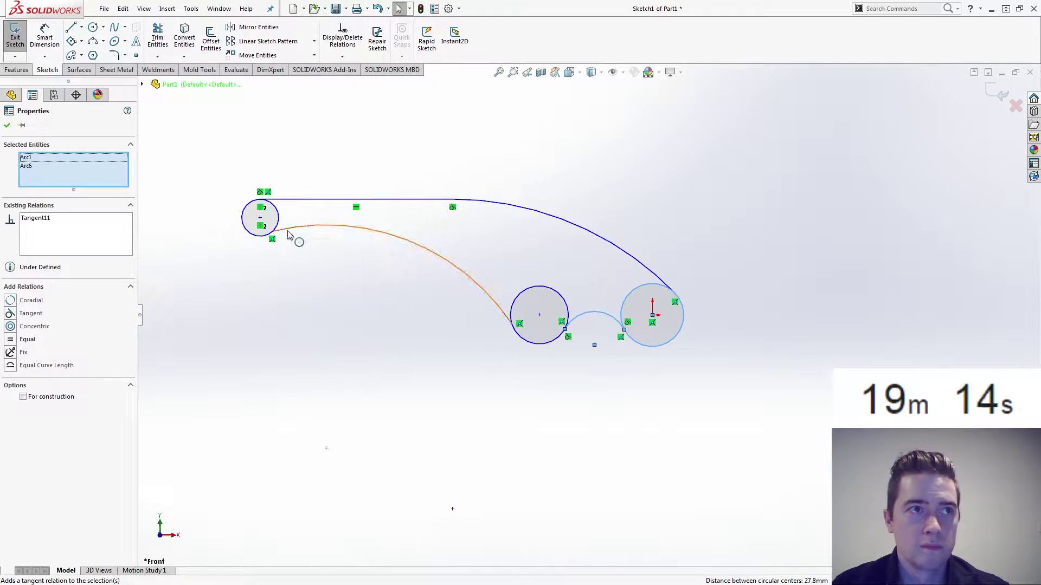
Step: Make the lower handle arc tangent to the small circle and the upper arc tangent to the origin circle
left_click(289, 227)
left_click(278, 219, "ctrl")
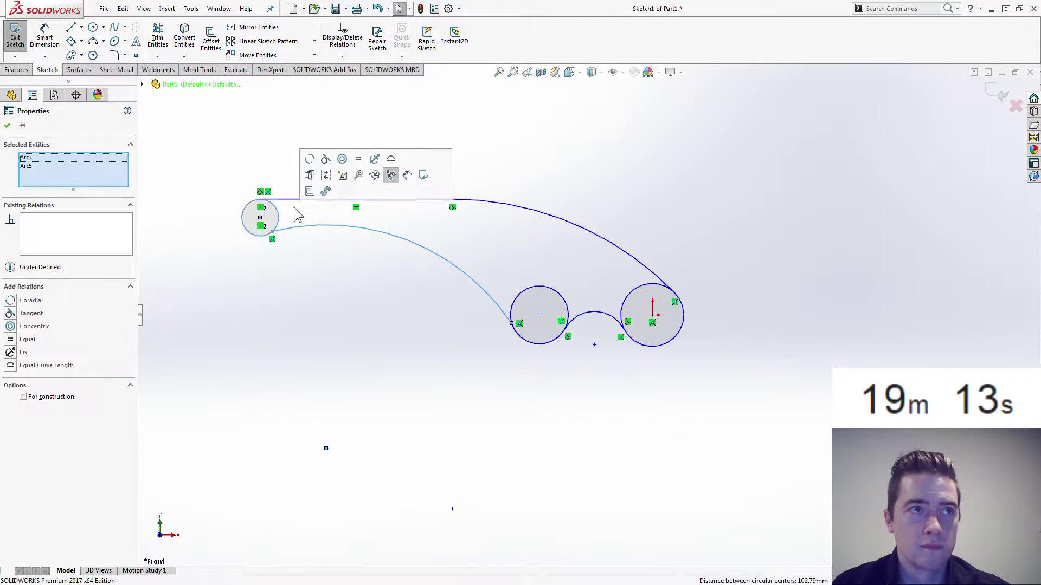
left_click(325, 158)
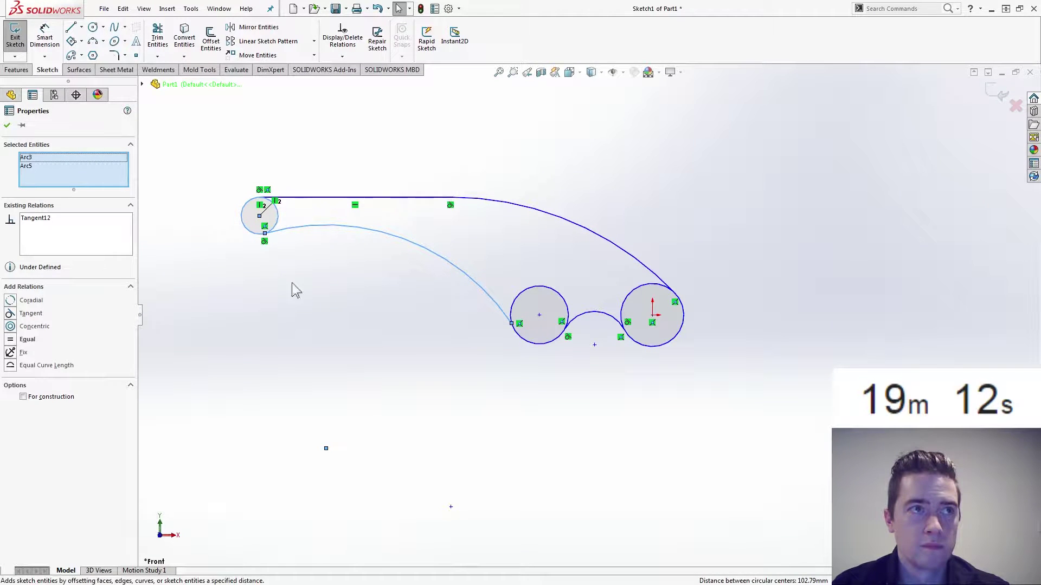
left_click(654, 274)
left_click(670, 290, "ctrl")
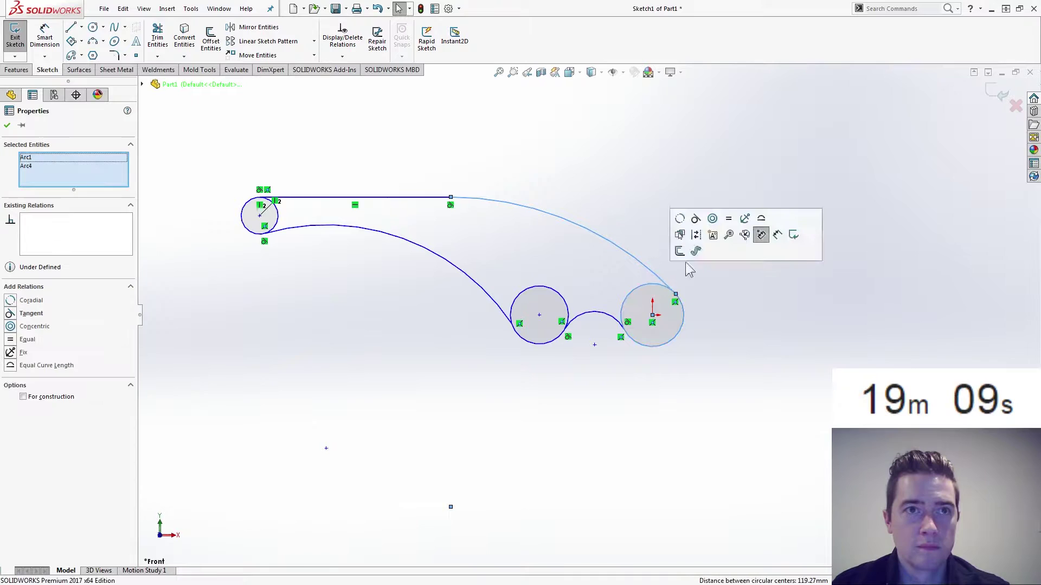
left_click(696, 218)
left_click(710, 380)
Step: Run Fully Define Sketch on all entities in the sketch, calculating both relations and dimensions, and accept the result
key("w")
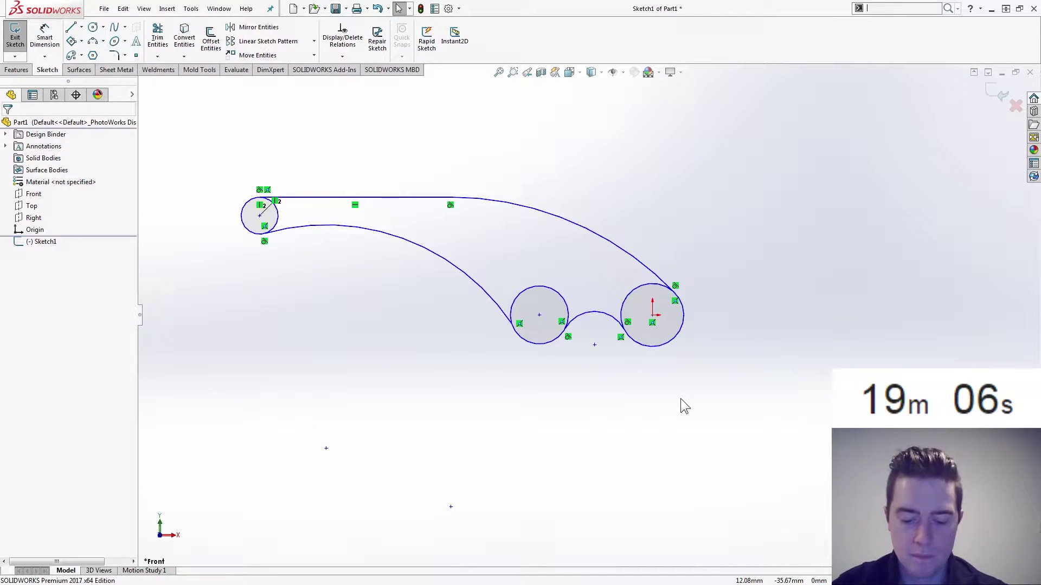
key("Return")
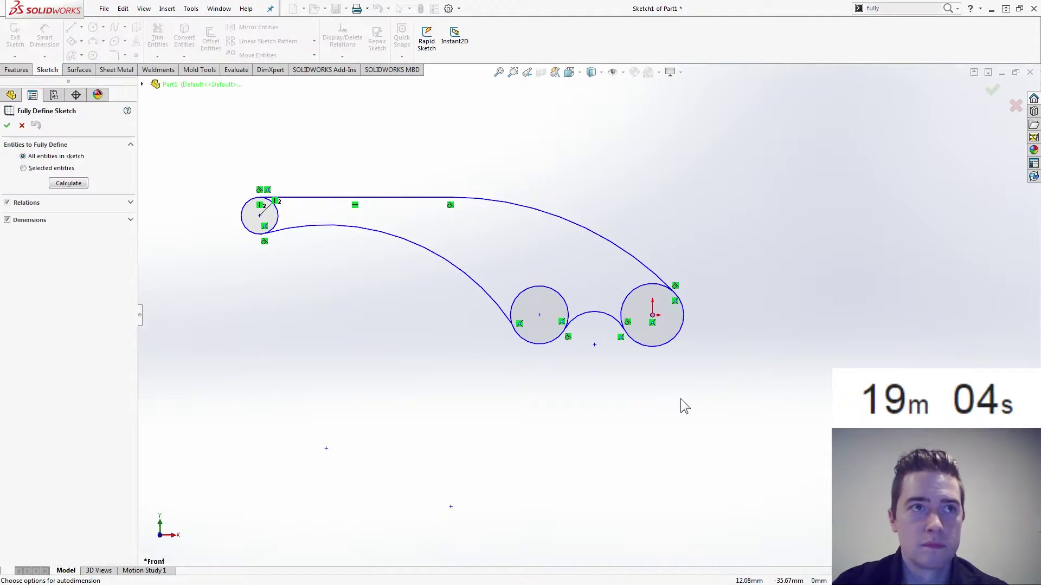
left_click(72, 184)
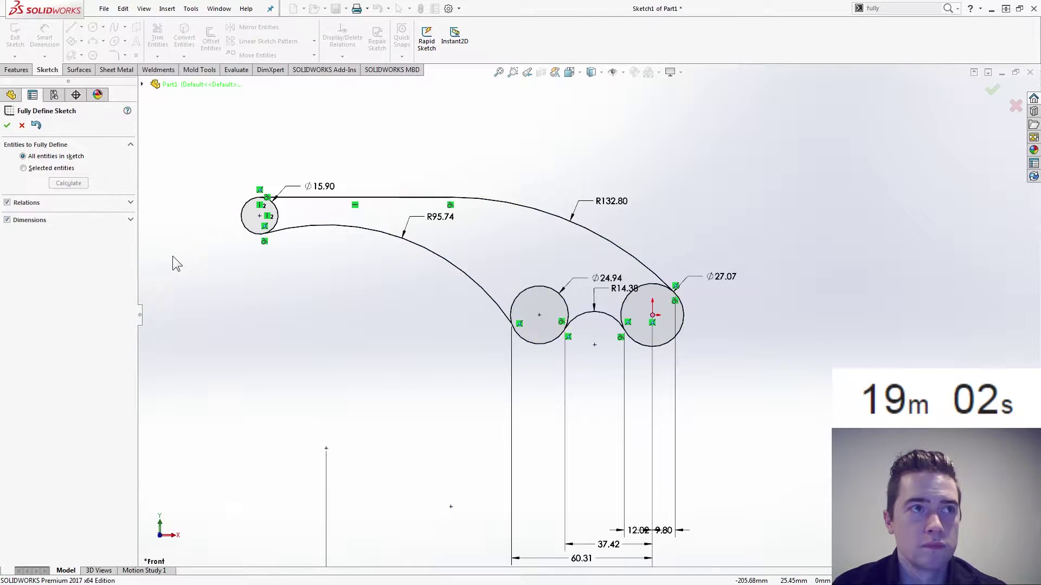
scroll(460, 405, "up", 3)
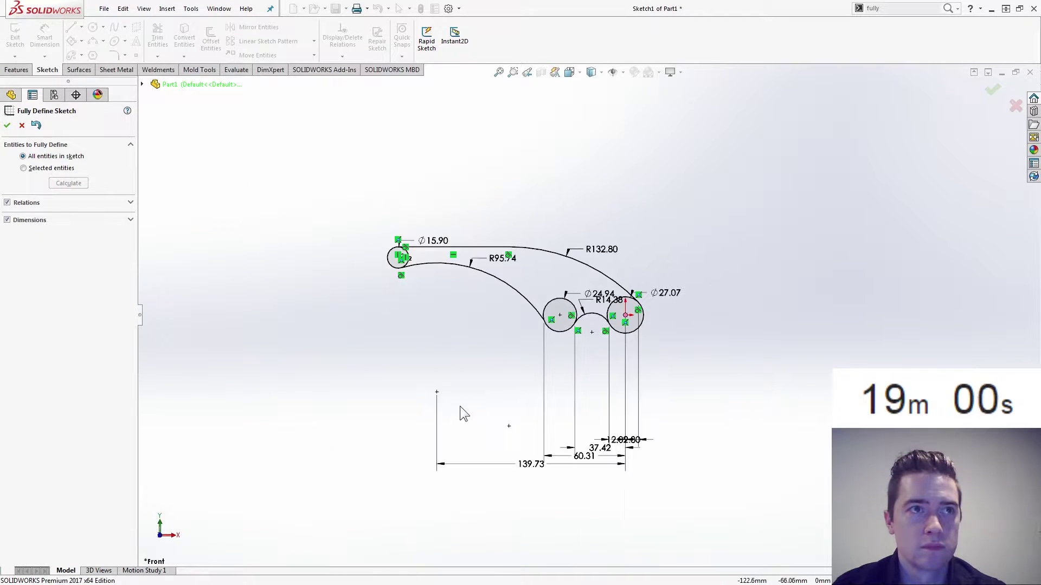
scroll(531, 395, "down", 4)
scroll(525, 386, "up", 3)
scroll(586, 179, "down", 2)
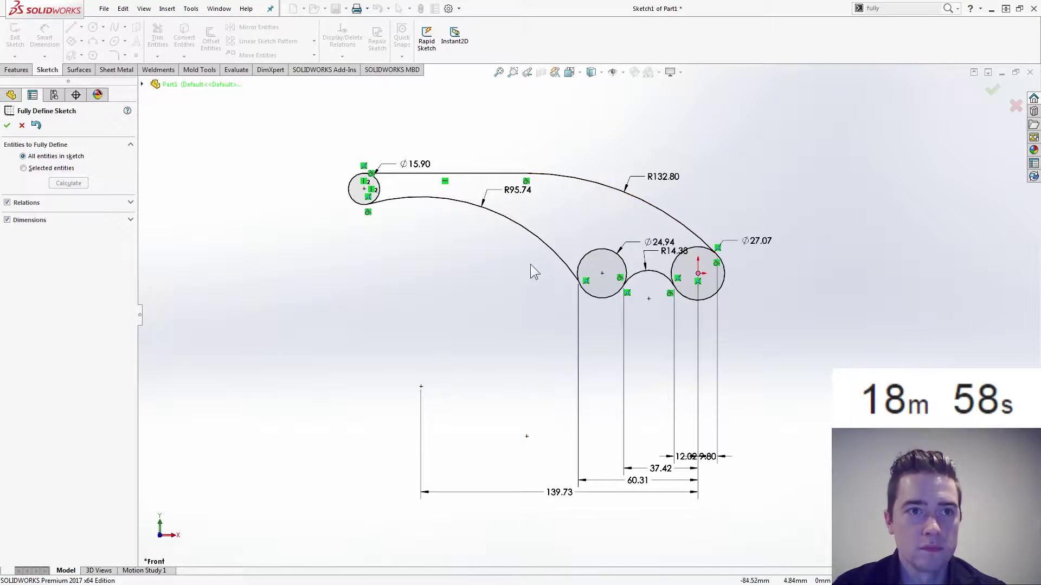
left_click(7, 125)
Step: Try to set the small handle-end circle's diameter to 7 mm
double_click(415, 164)
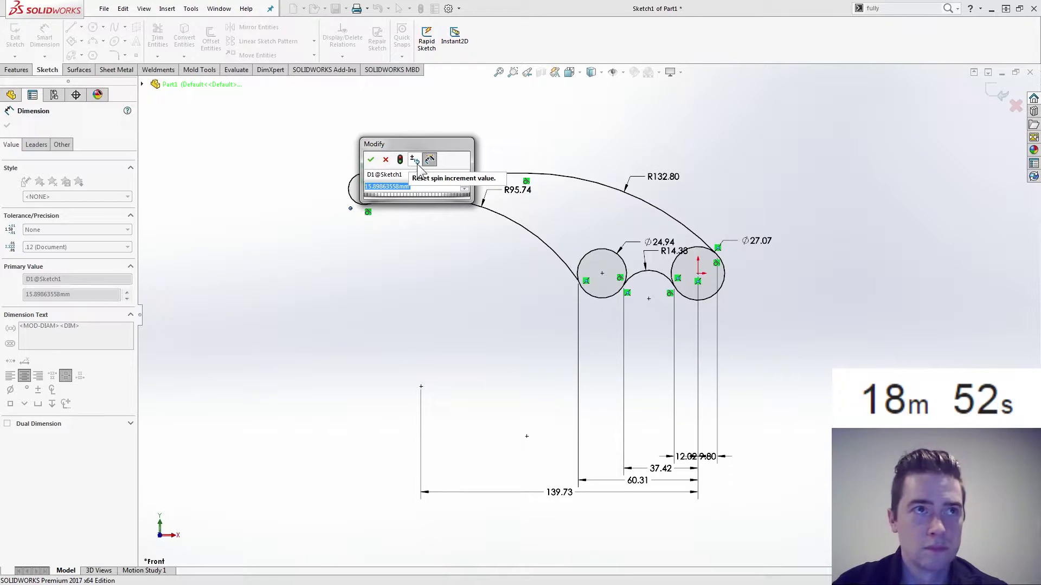
type("7")
key("Return")
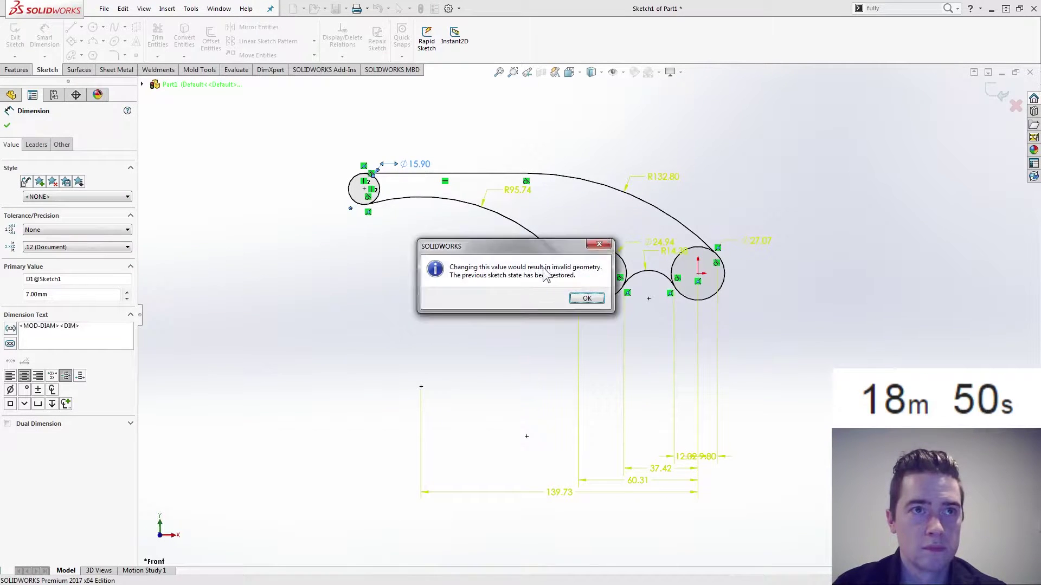
left_click(586, 299)
right_click(415, 164)
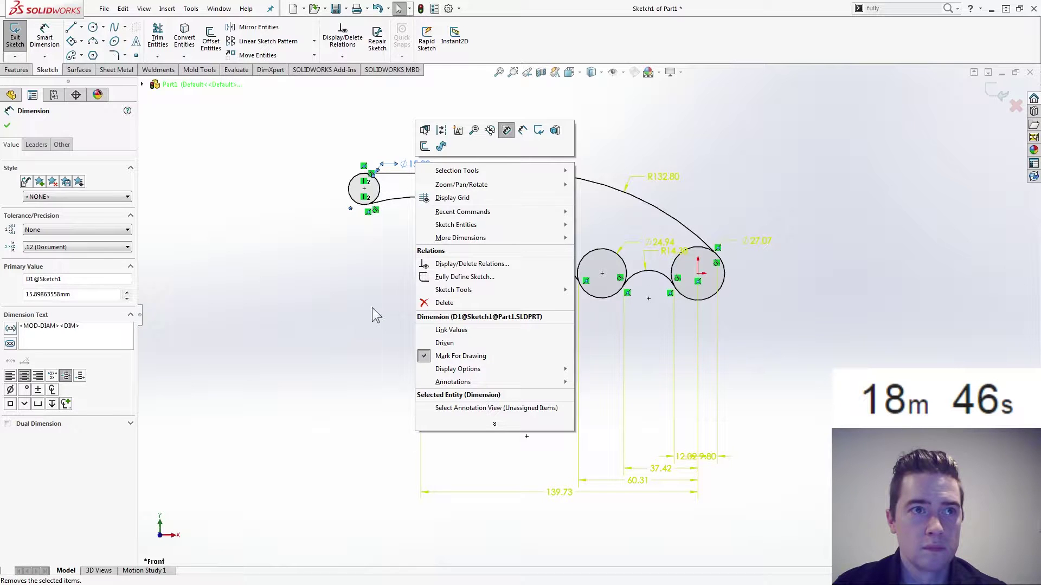
left_click(366, 286)
Step: Set the small handle-end circle's diameter to 14 mm
double_click(417, 164)
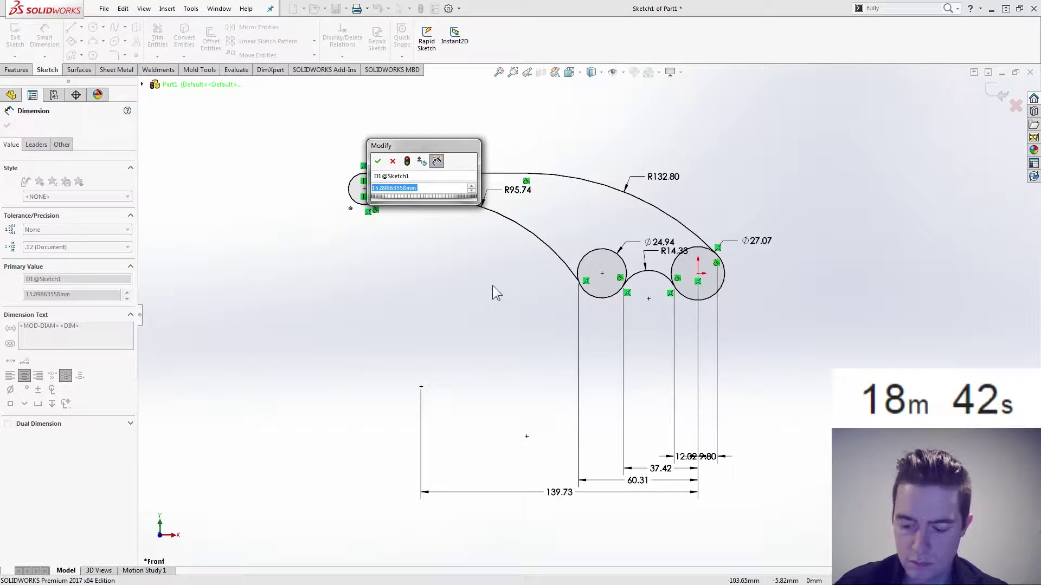
type("14")
key("Return")
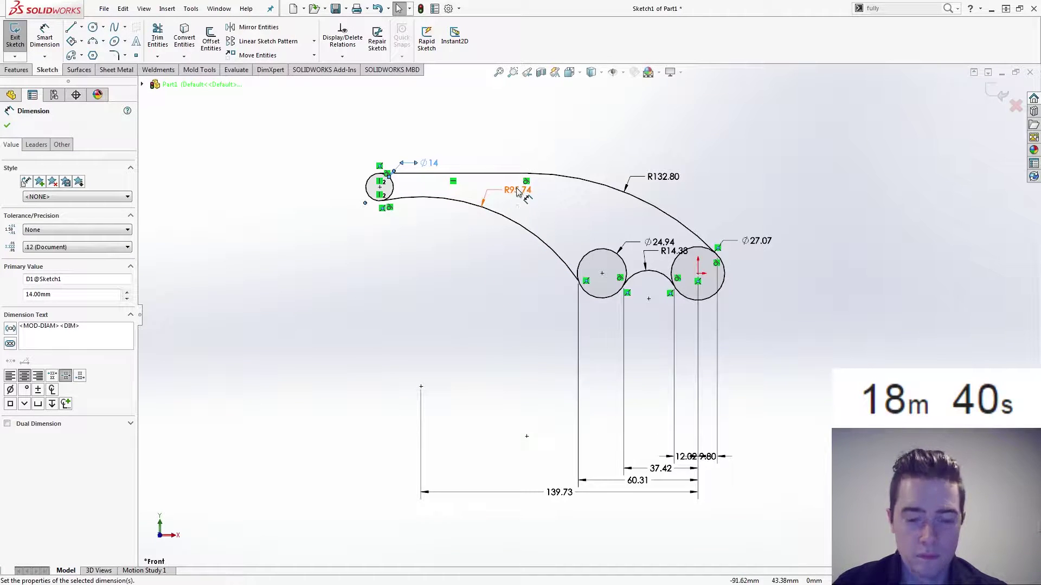
Step: Try to set the lower handle arc's radius to 50 mm
left_click_drag(516, 188, 465, 282)
double_click(465, 282)
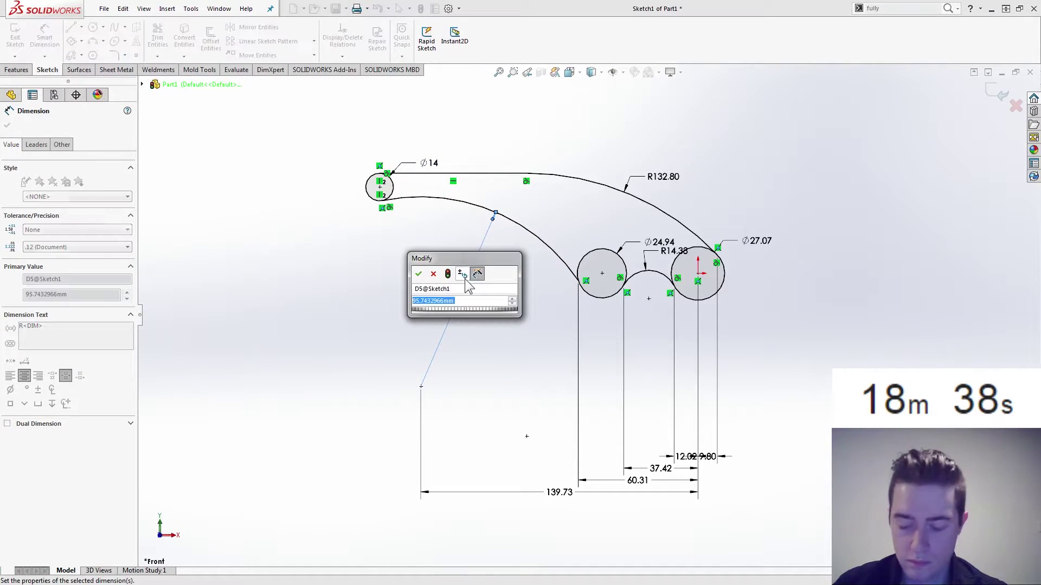
type("50")
key("Return")
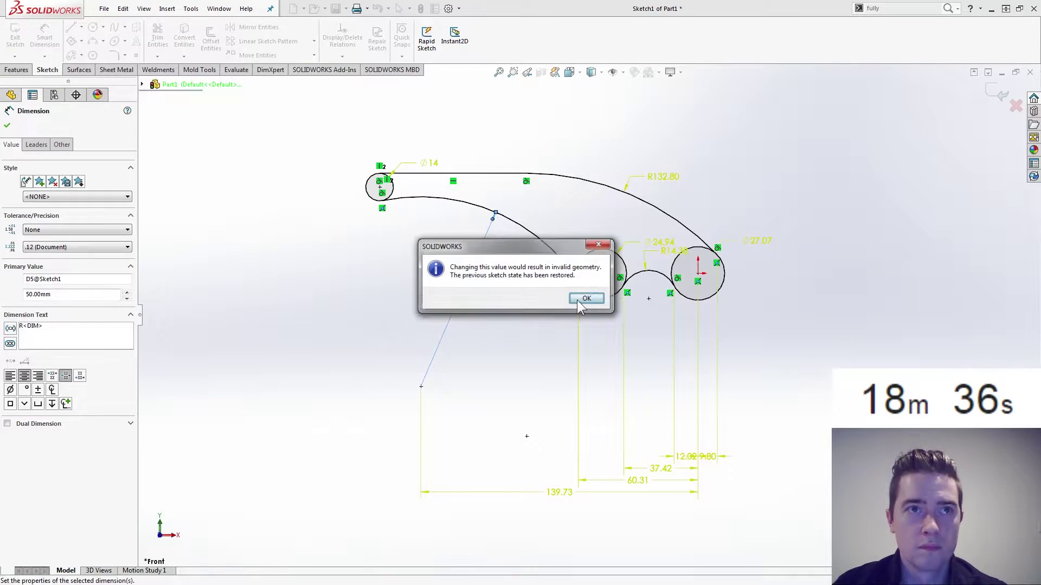
key("Return")
Step: Undo the handle-end circle's diameter change and the dimensions added by Fully Define Sketch
left_click(376, 9)
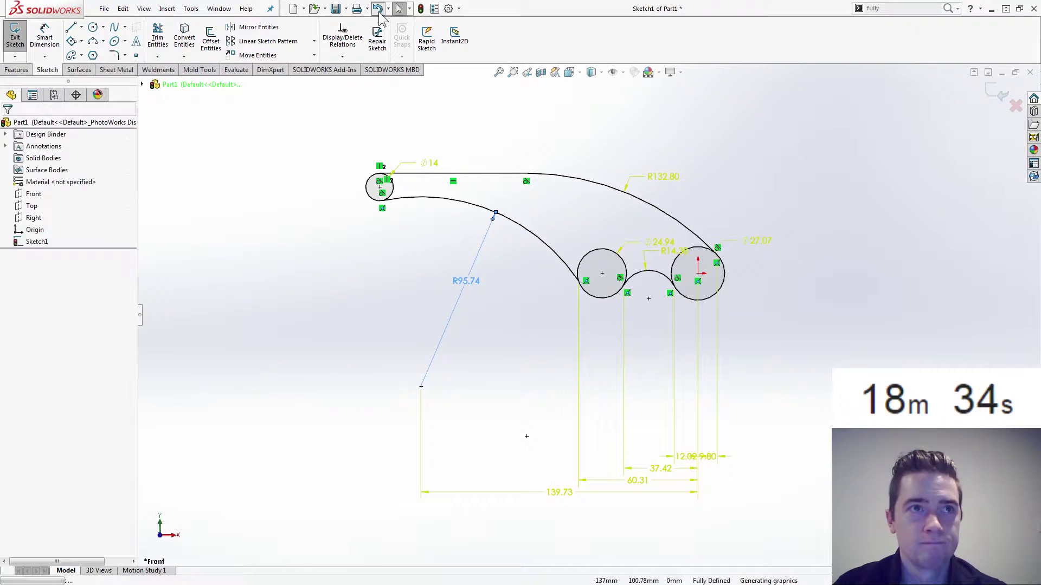
left_click(379, 11)
left_click(378, 8)
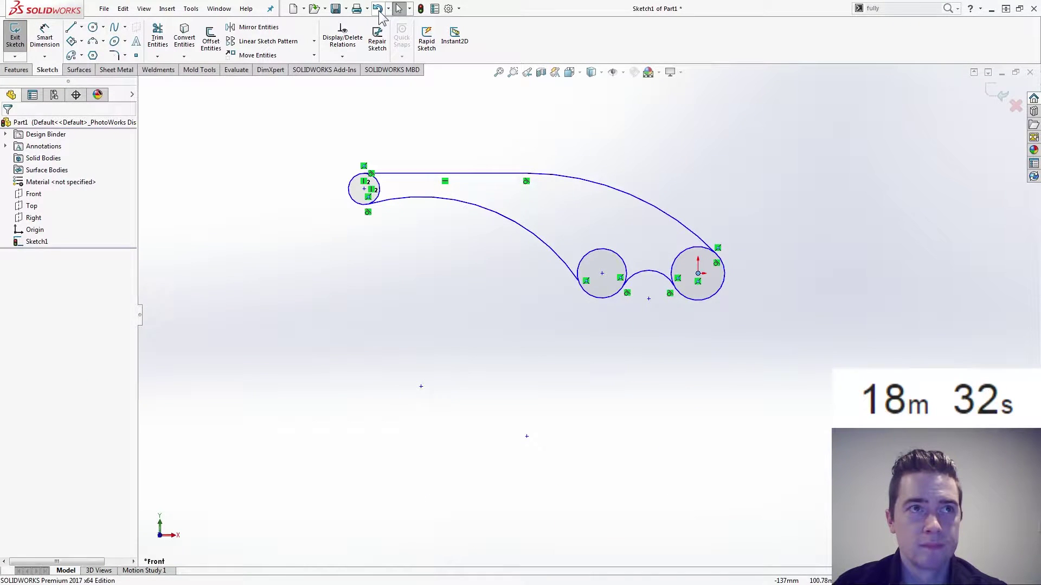
Step: Dimension the small handle-end circle with a diameter of 14 mm
right_click_drag(292, 304, 283, 224)
left_click(355, 183)
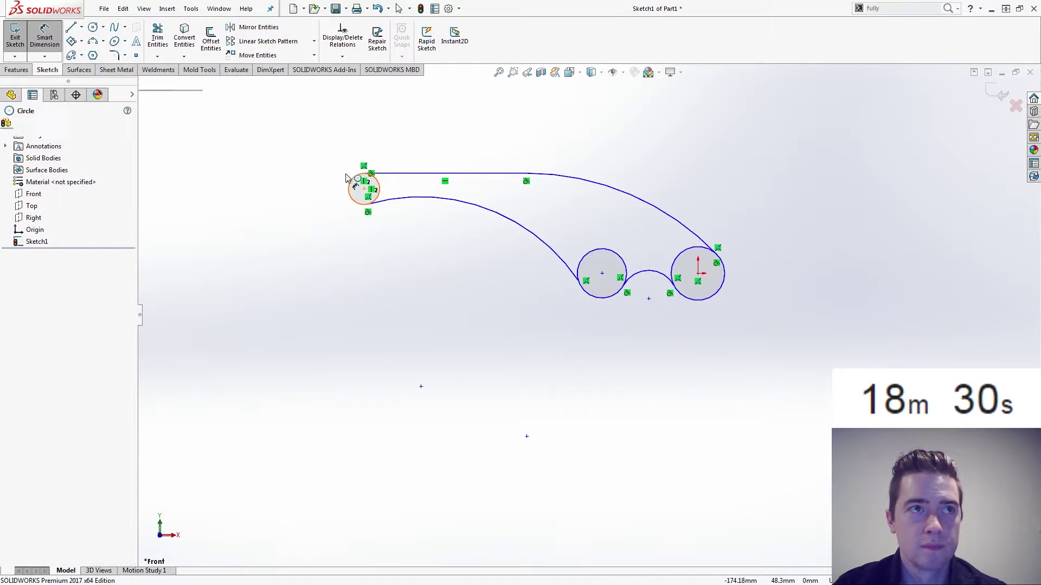
left_click(296, 160)
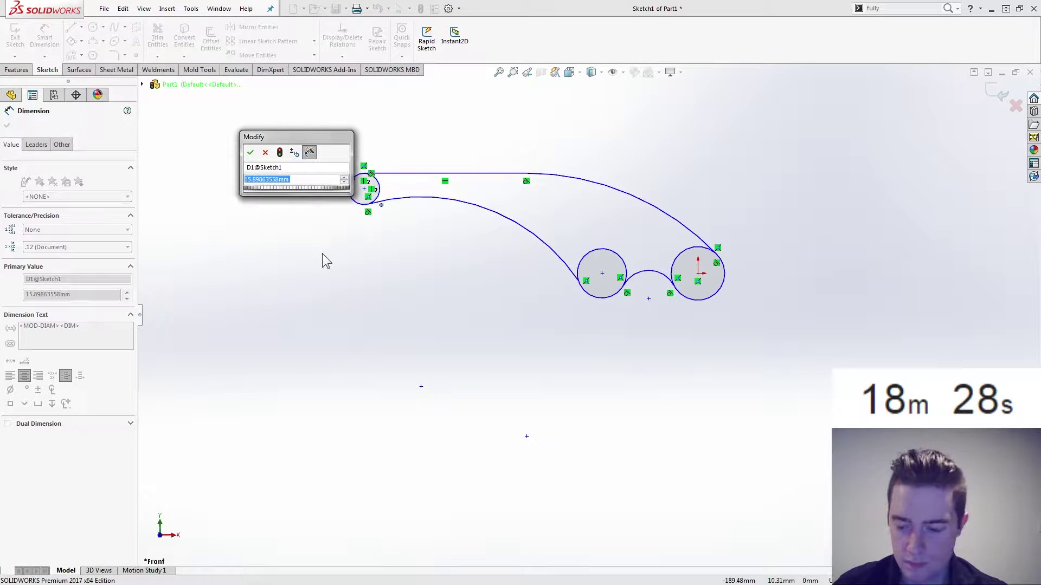
type("14")
key("Return")
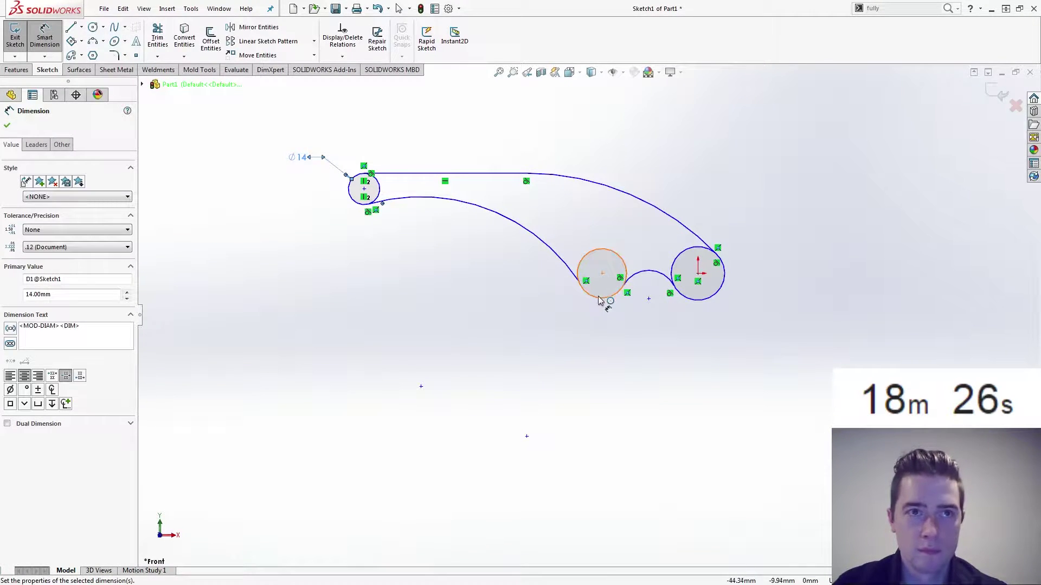
Step: Dimension the middle circle and the origin circle with a diameter of 18 mm each
left_click(599, 299)
left_click(562, 360)
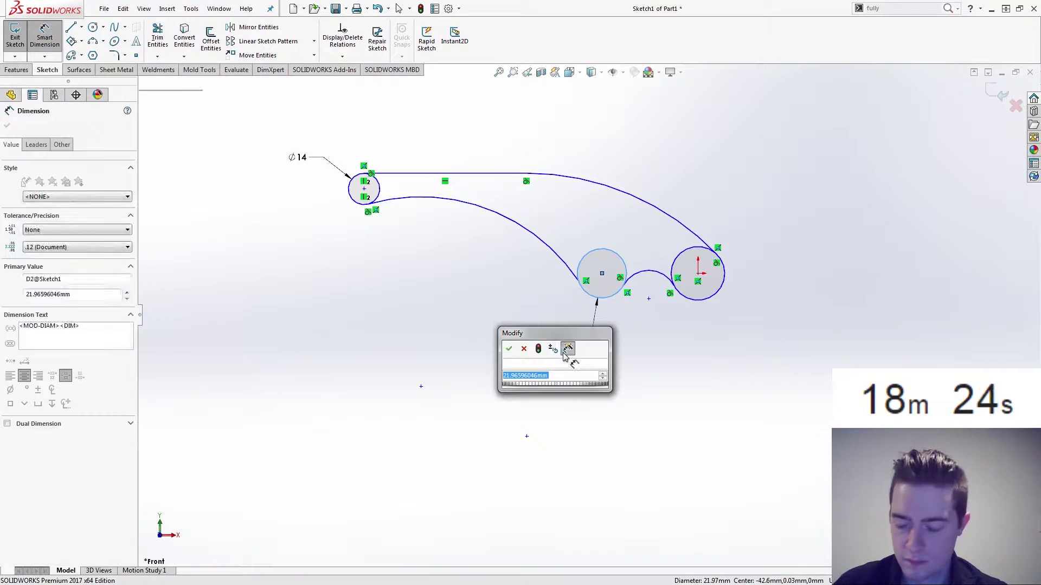
type("18")
key("Return")
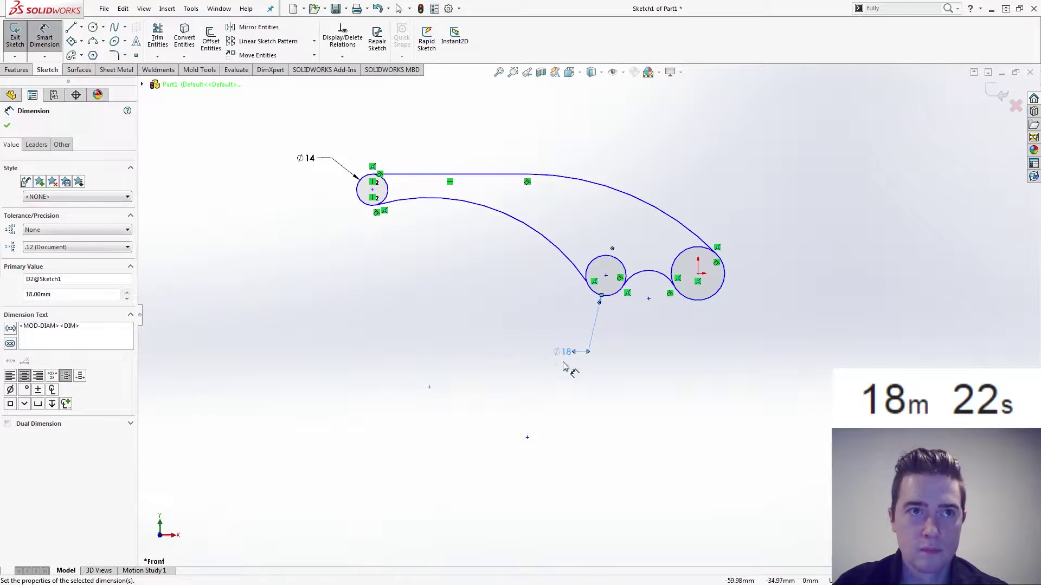
left_click(716, 294)
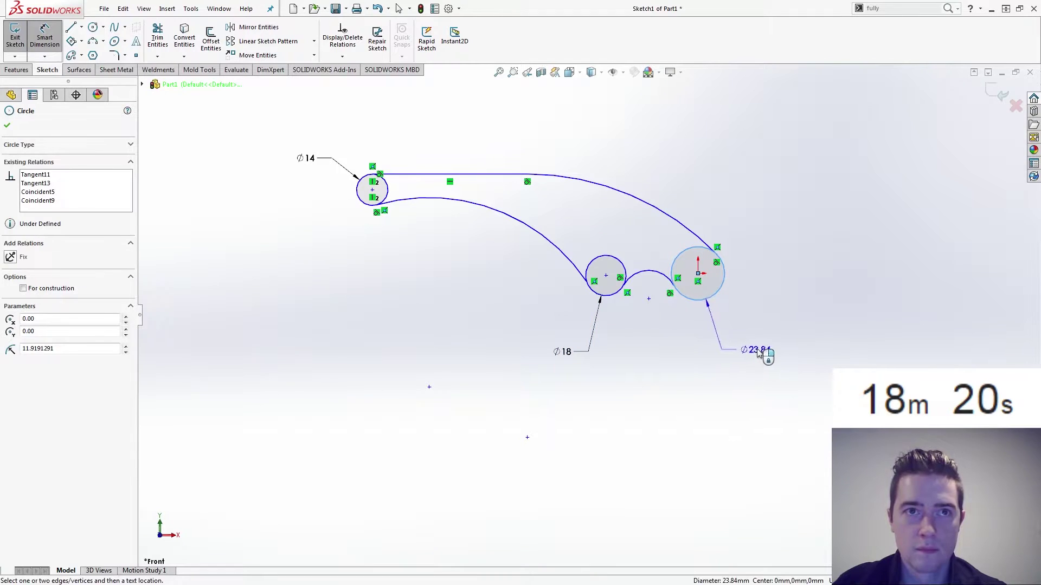
left_click(759, 353)
type("18")
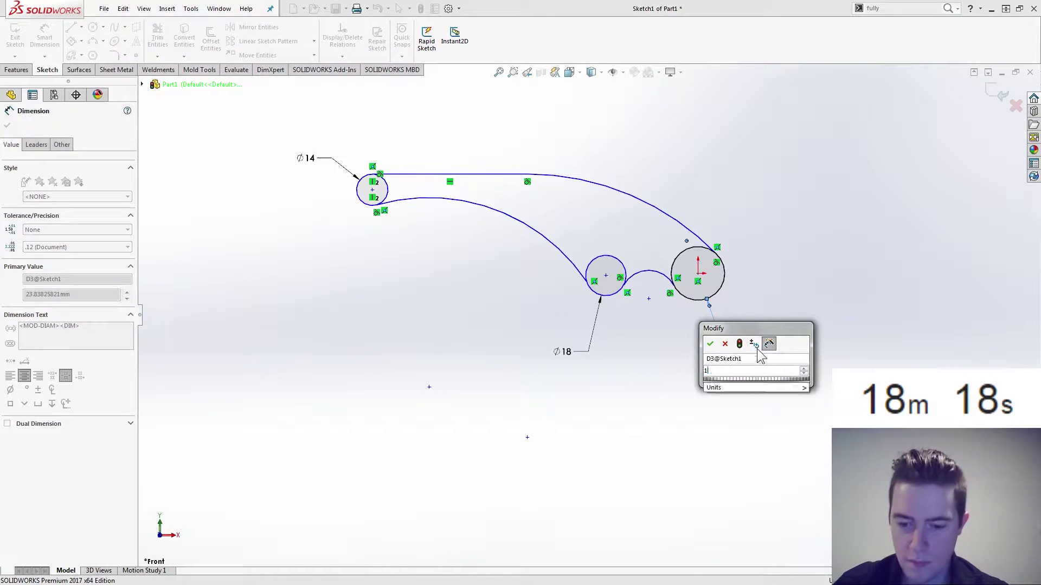
key("Return")
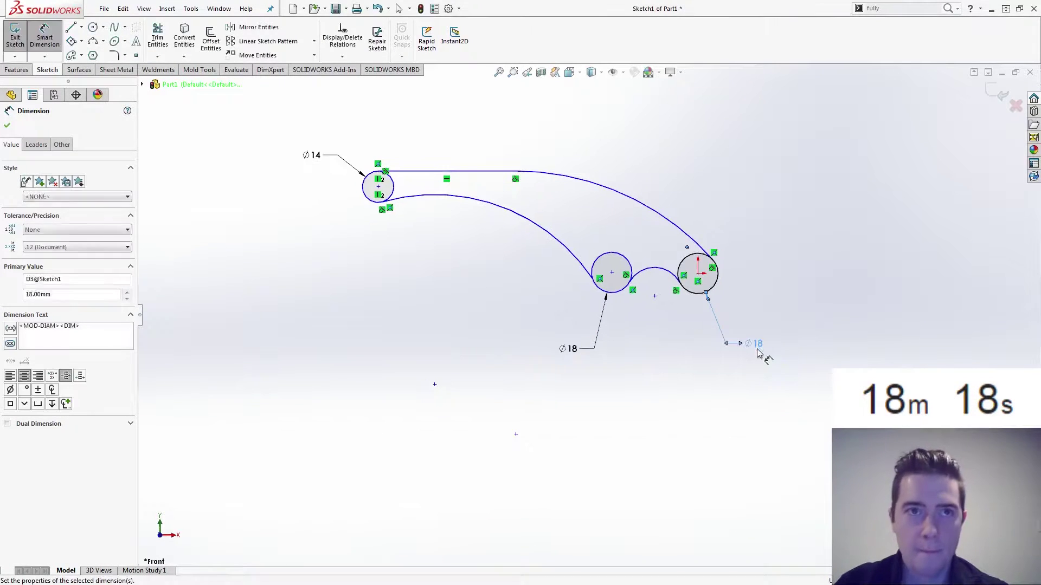
Step: Dimension the short arc between the two 18 mm circles at radius 15 mm and the long upper arc at radius 100 mm
left_click(651, 271)
left_click(656, 286)
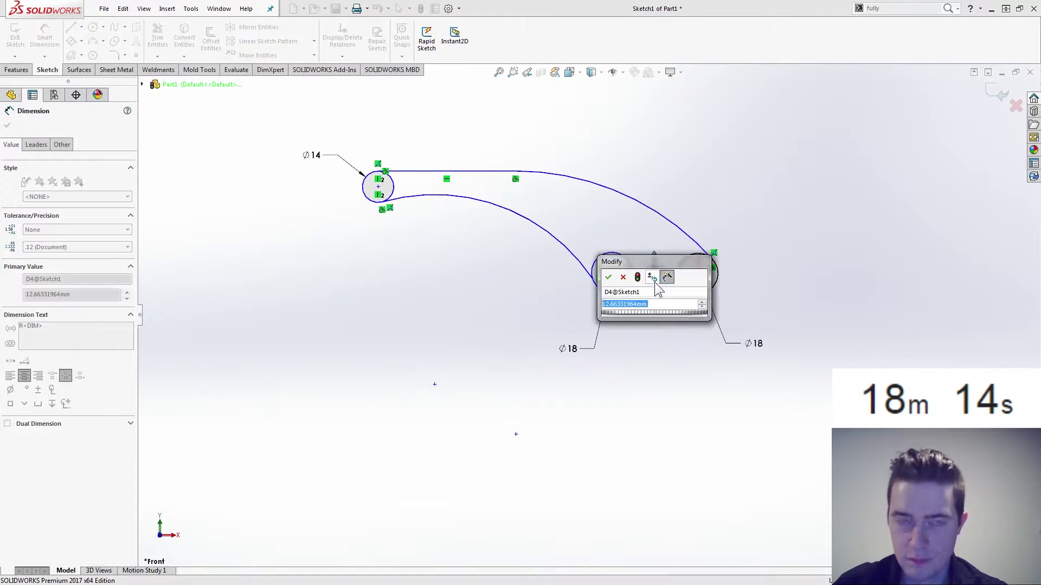
type("15")
key("Return")
left_click(672, 222)
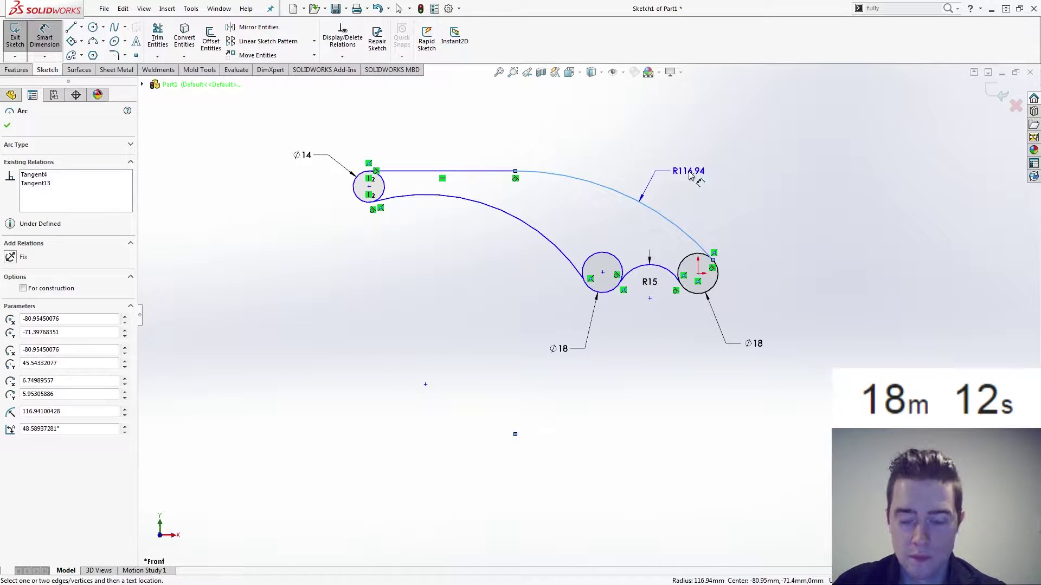
left_click(690, 173)
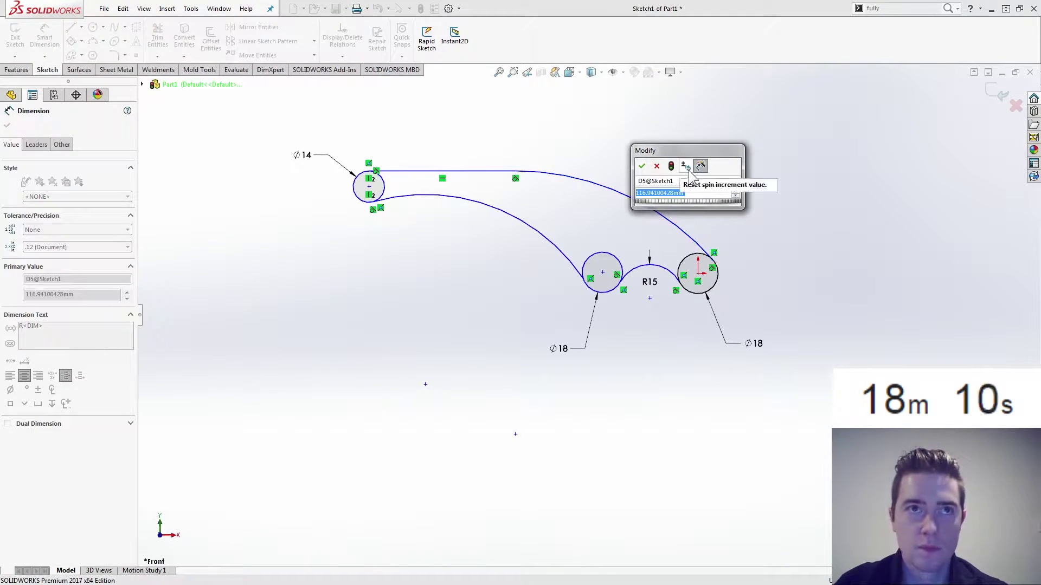
type("100")
key("Return")
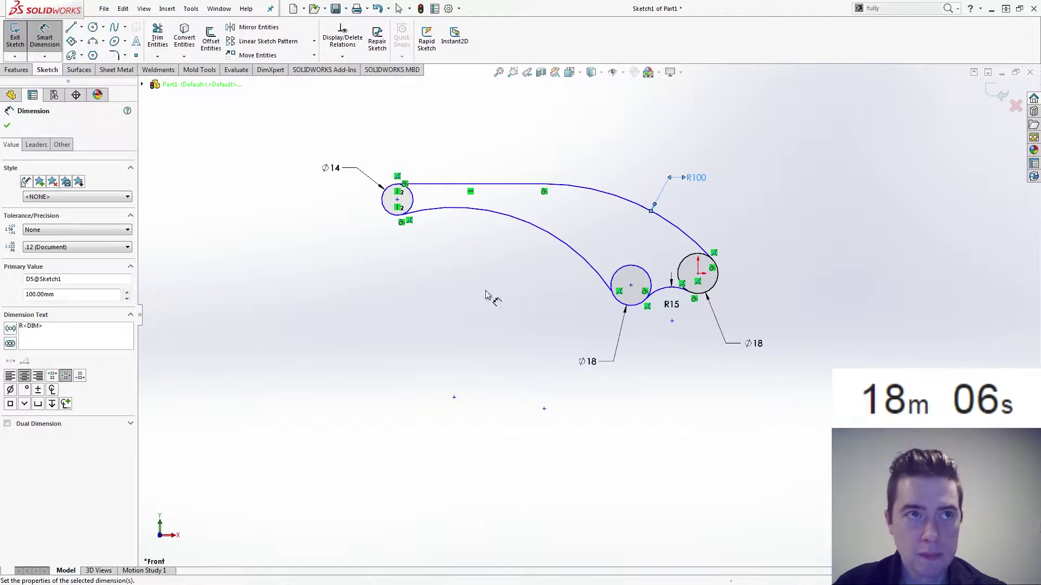
Step: Set the horizontal distance between the handle-end circle and the origin circle to 100 mm
left_click(395, 217)
left_click(717, 292)
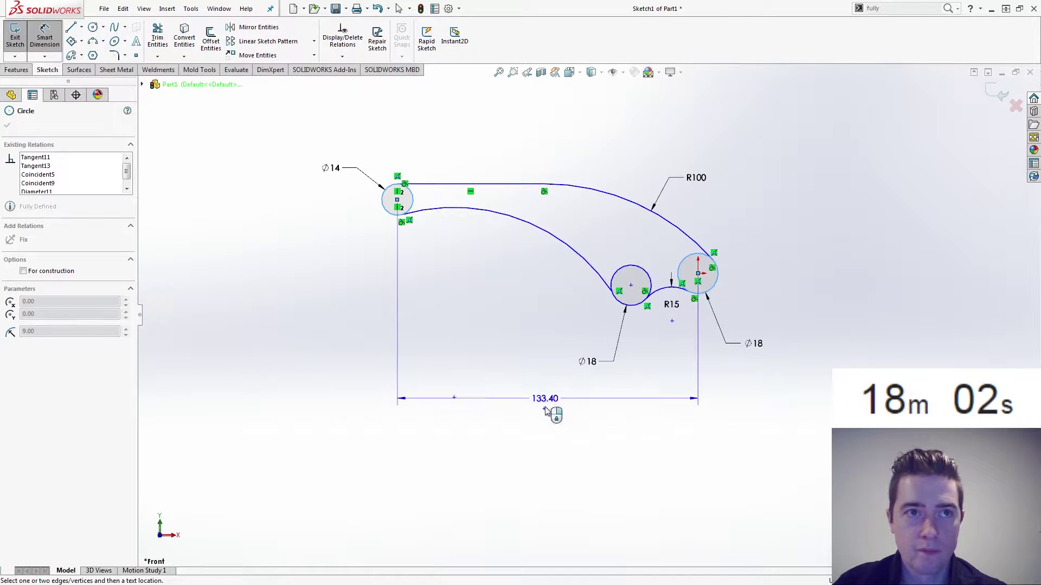
left_click(550, 458)
type("100")
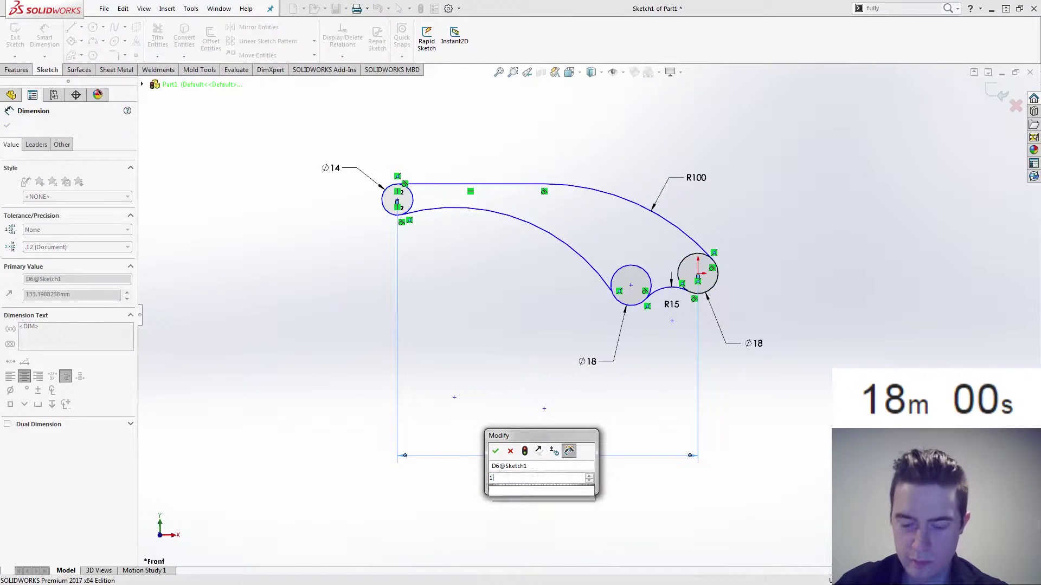
key("Return")
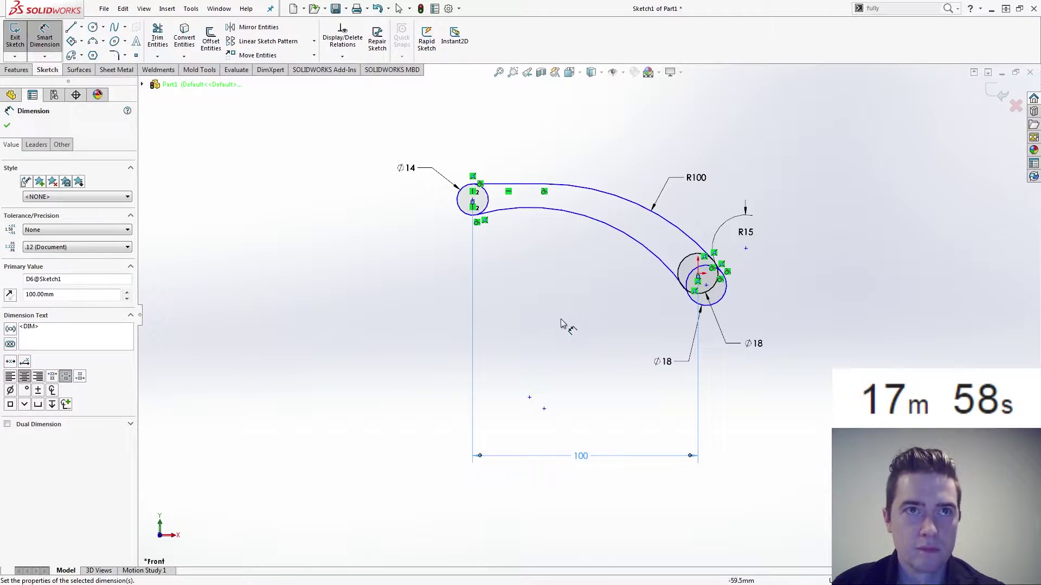
key("Escape")
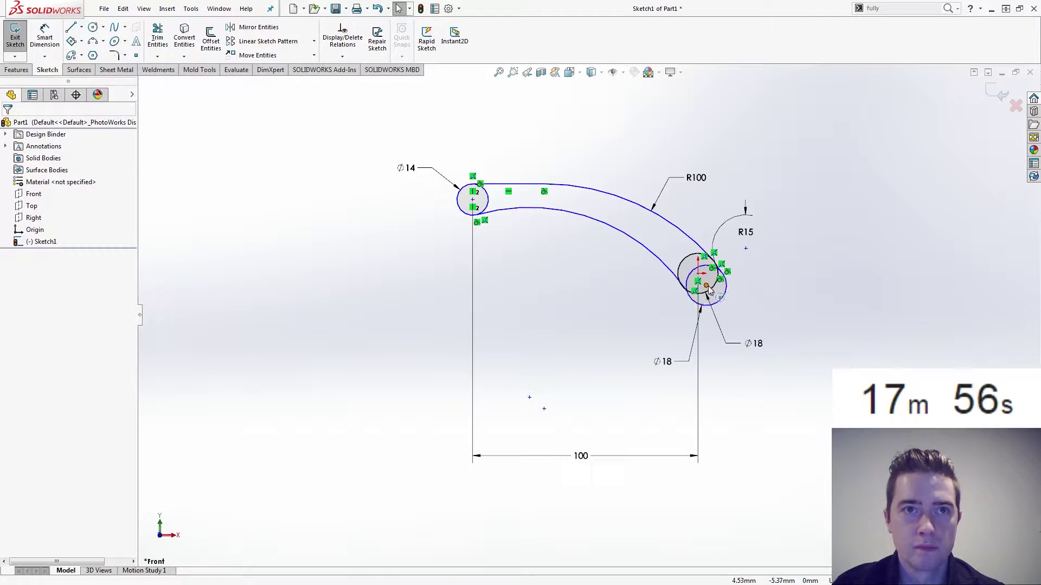
Step: Move the middle circle back to the handle side of the origin circle and align its centre horizontally with the origin
left_click_drag(706, 284, 597, 274)
left_click(581, 334)
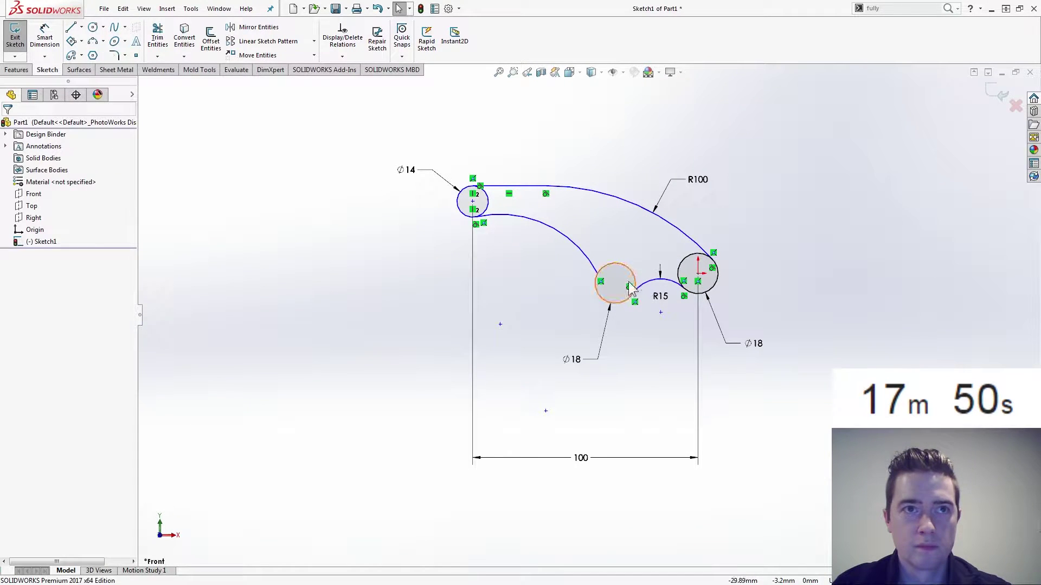
left_click(615, 282)
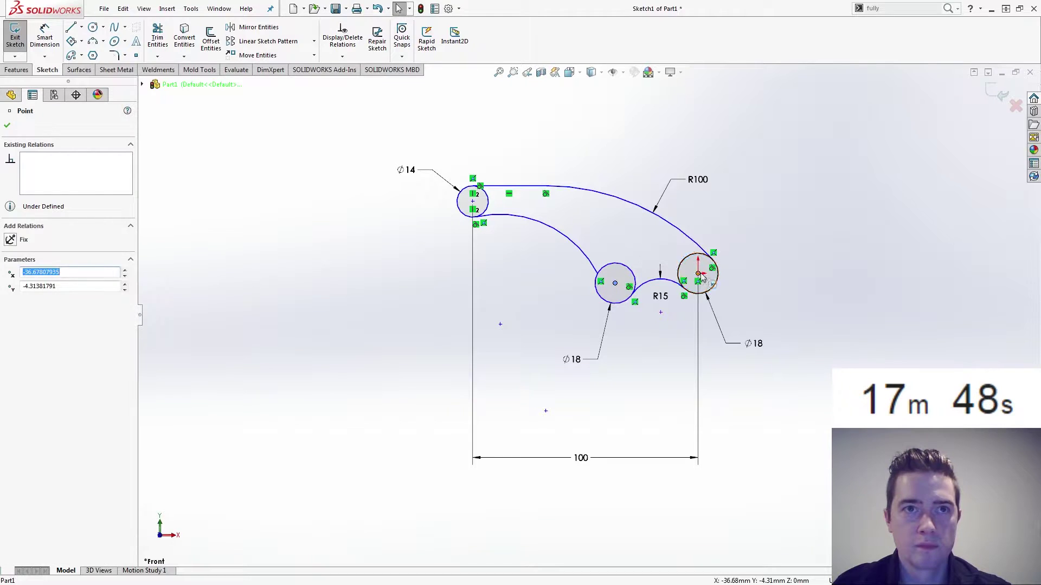
left_click(699, 273, "ctrl")
left_click(733, 208)
left_click(536, 303)
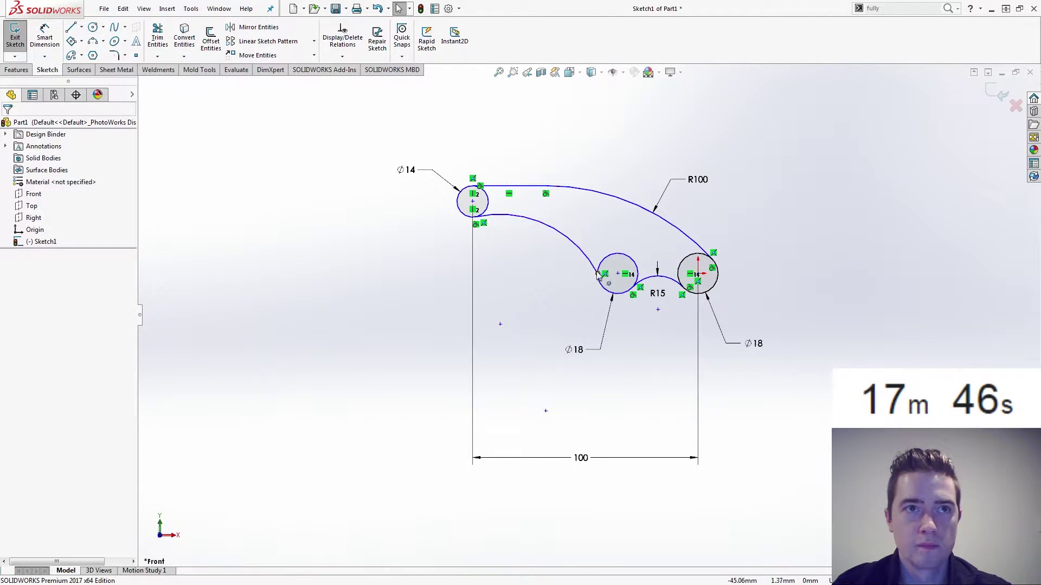
Step: Make the lower handle arc tangent to the middle 18 mm circle
left_click(593, 269)
left_click(632, 259, "ctrl")
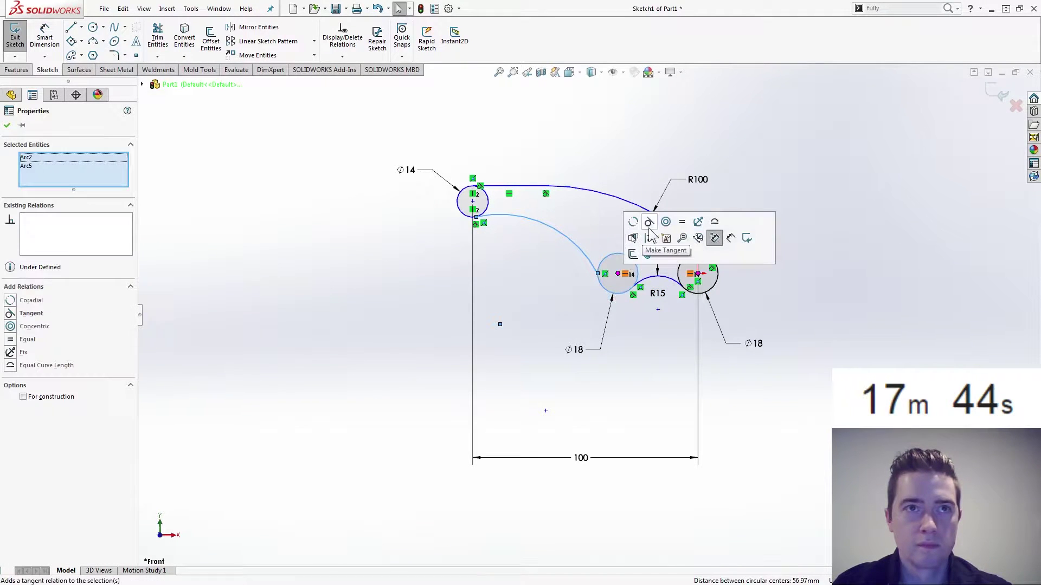
left_click(410, 296)
Step: Dimension the lower handle arc with a radius of 50 mm
right_click_drag(419, 348, 419, 312)
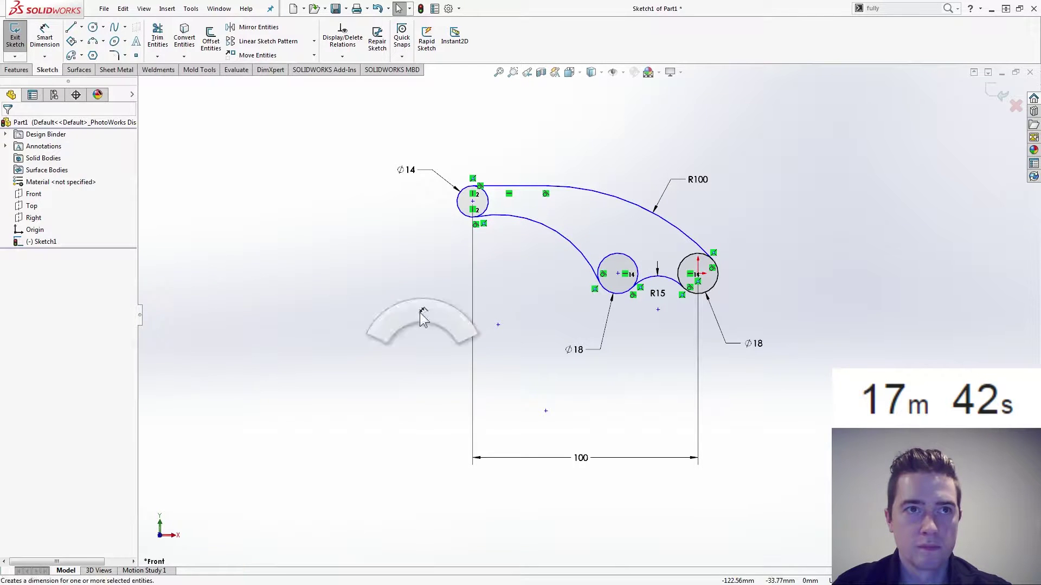
left_click(558, 240)
left_click(534, 274)
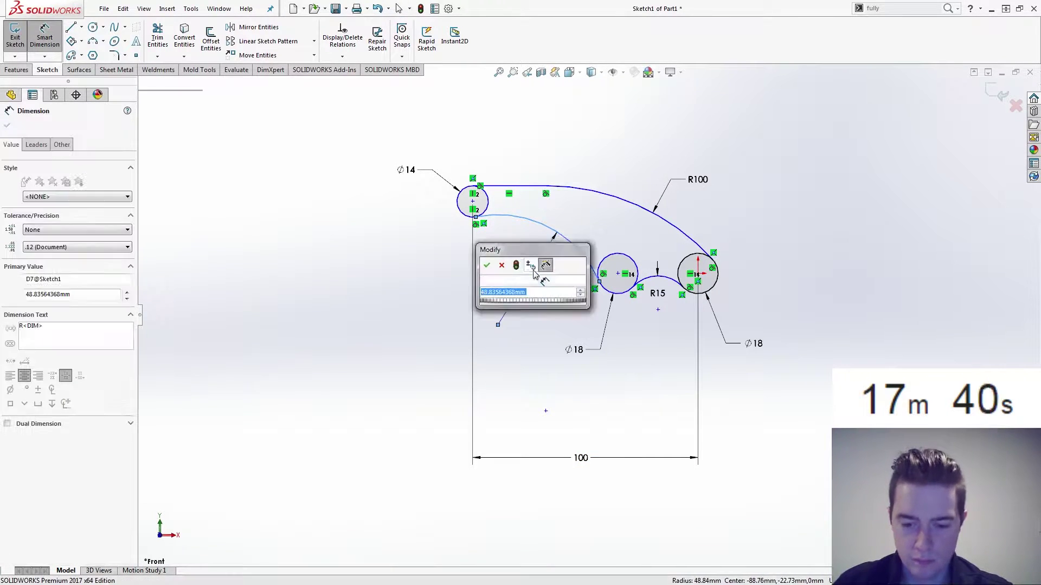
type("50")
key("Return")
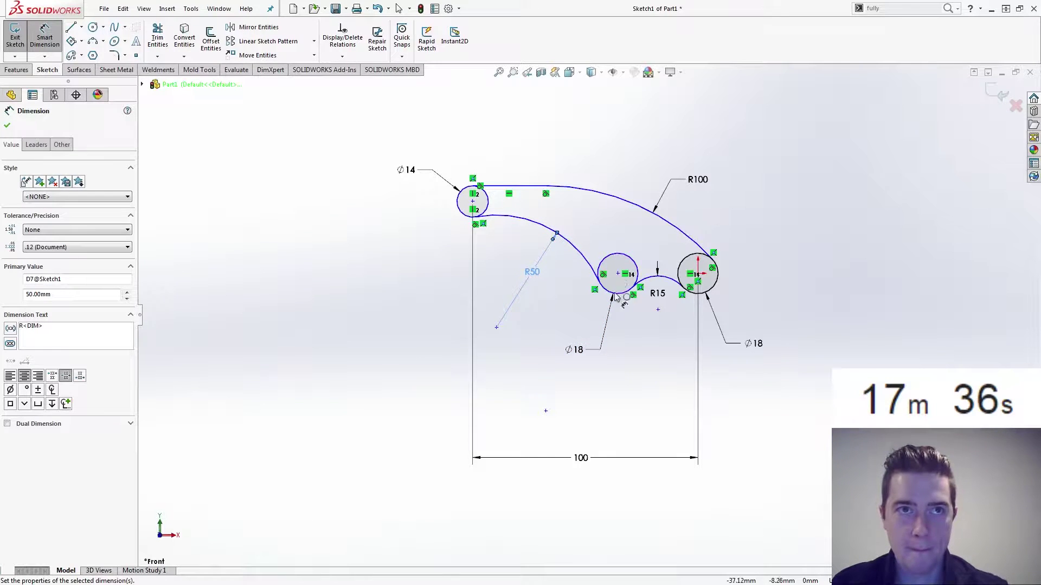
Step: Set the horizontal distance between the middle circle and the origin circle to 24 mm
left_click(625, 295)
left_click(706, 283)
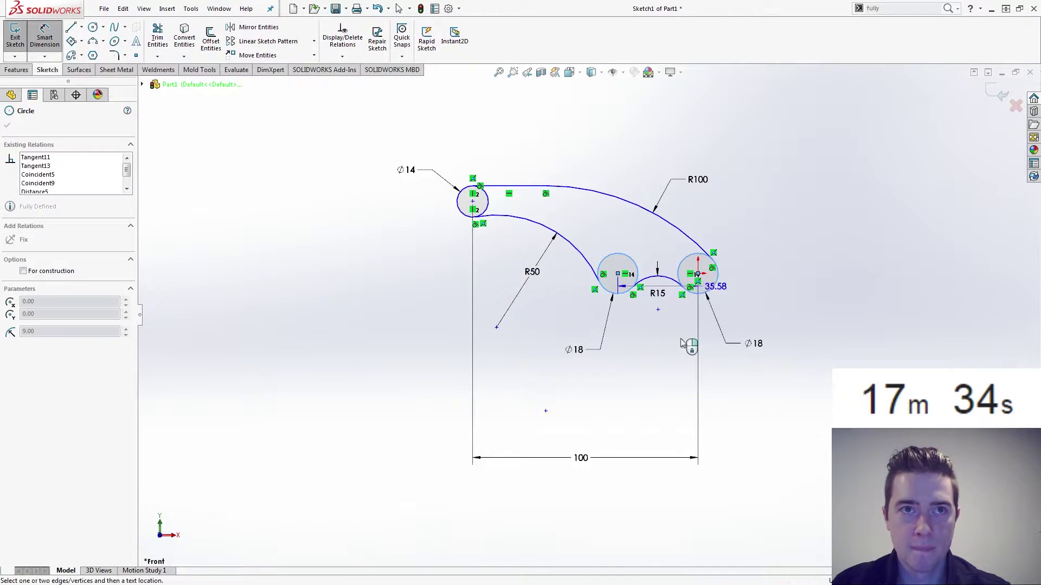
left_click(665, 372)
type("24")
key("Return")
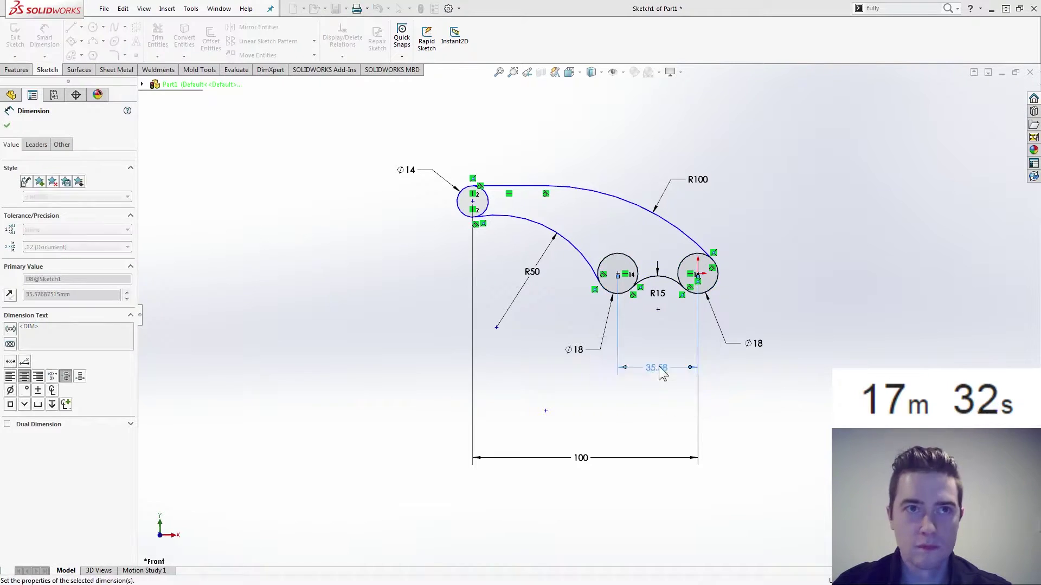
Step: Set the vertical distance between the handle-end circle and the origin circle to 30 mm
left_click(467, 216)
left_click(708, 288)
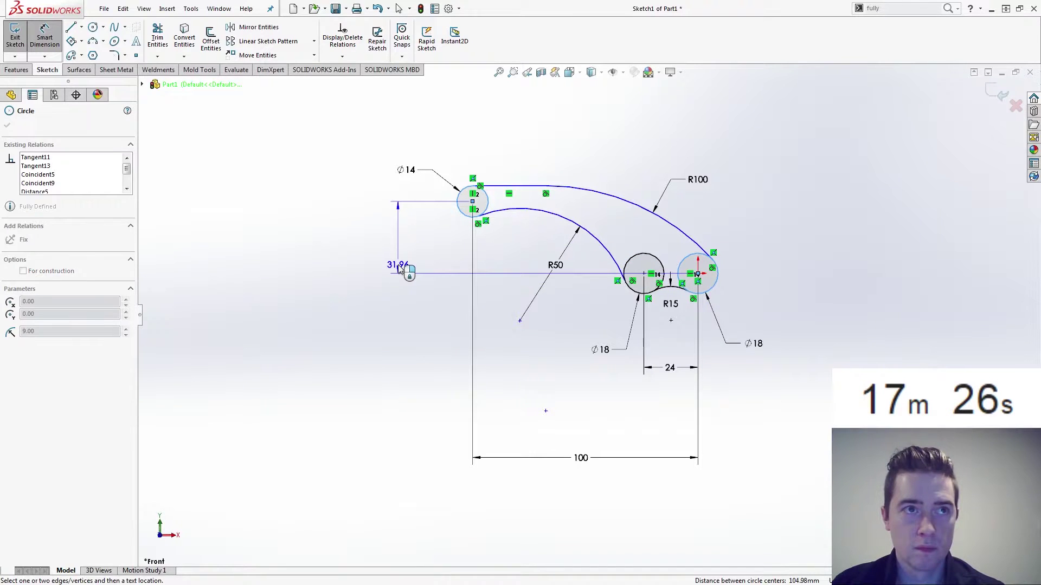
left_click(390, 246)
type("30")
key("Return")
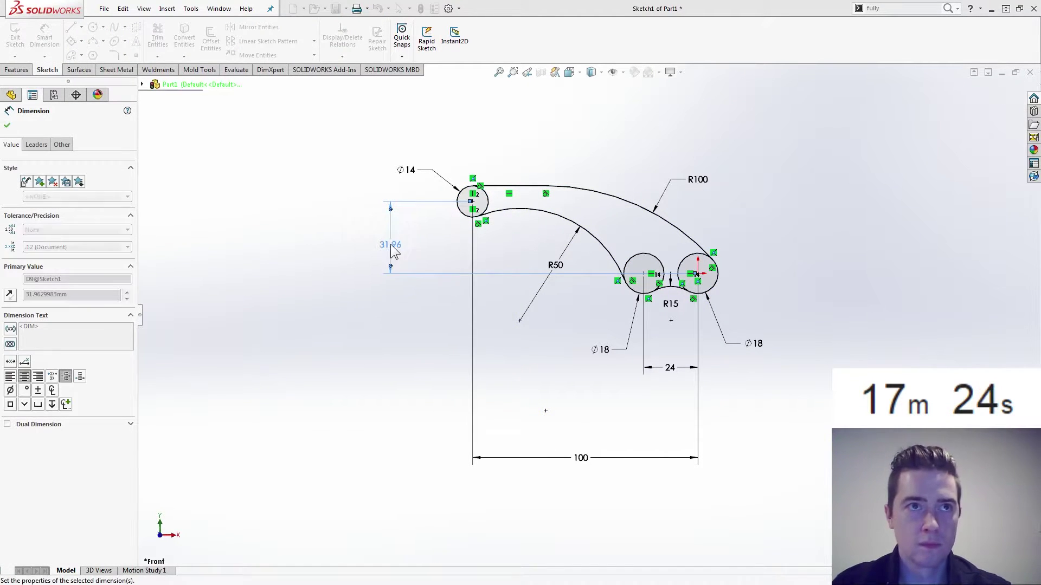
key("Escape")
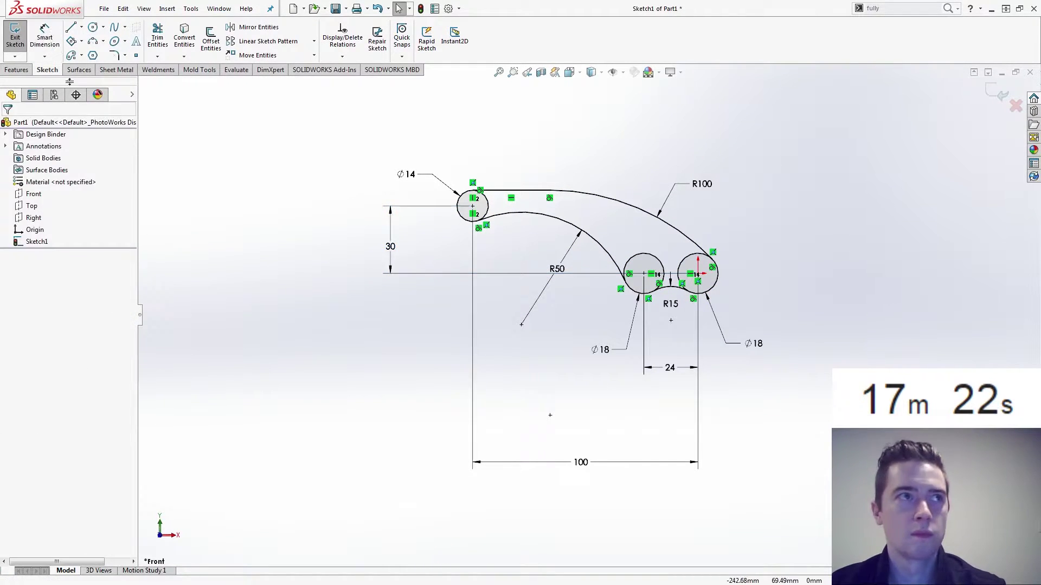
left_click(17, 69)
left_click(21, 38)
left_click(485, 187)
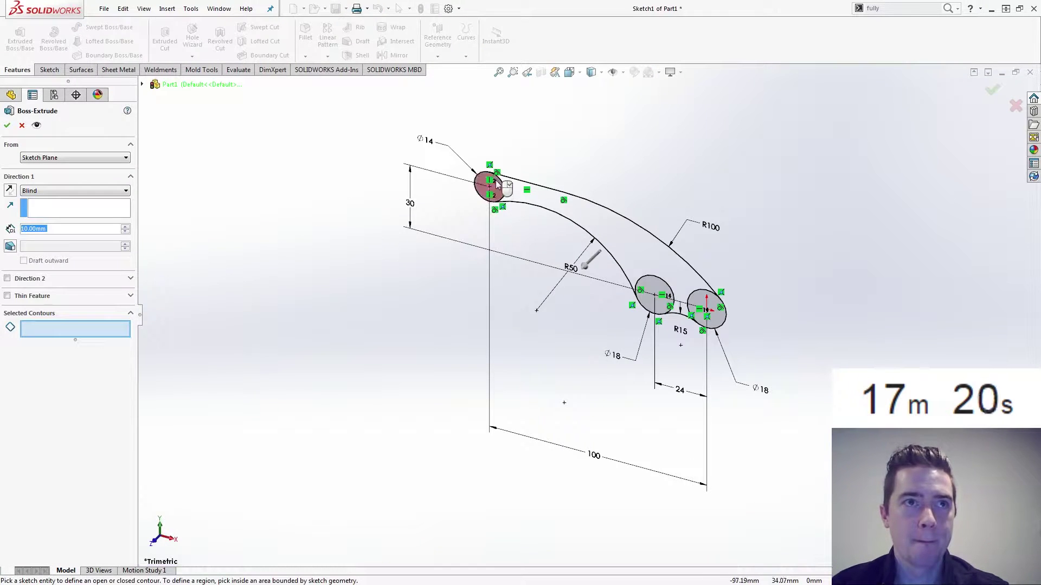
left_click(583, 225)
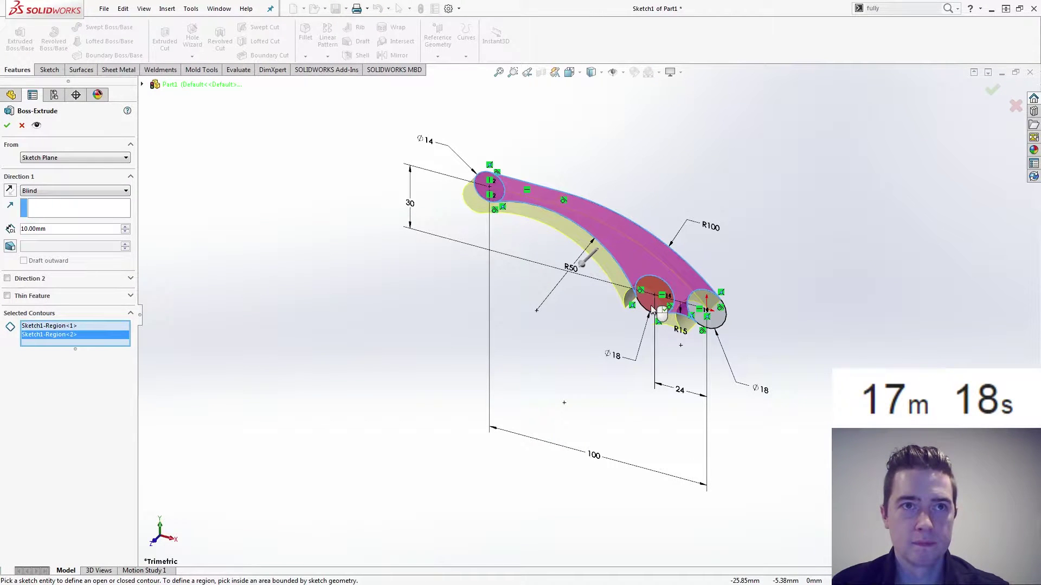
left_click(650, 307)
left_click(717, 324)
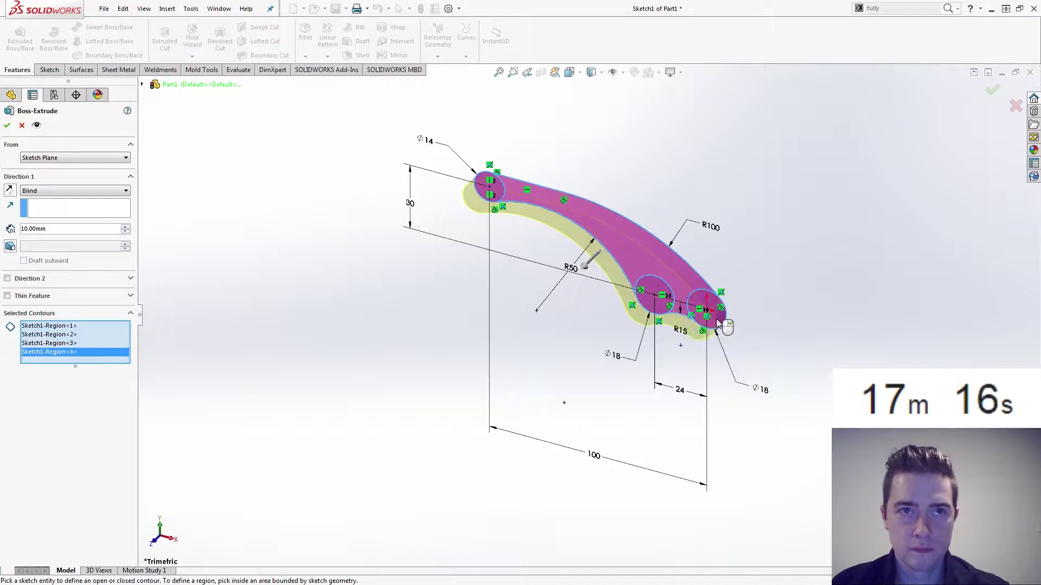
left_click(22, 126)
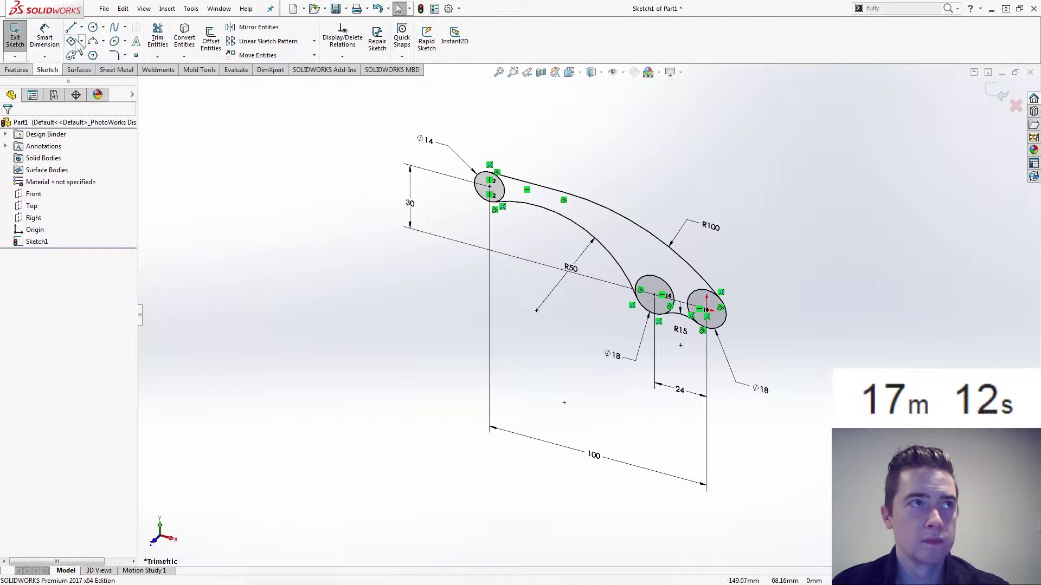
Step: Sketch a concentric circle about 9 to 10 mm in diameter inside each of the two 18 mm circles
left_click(93, 28)
scroll(748, 330, "up", 5)
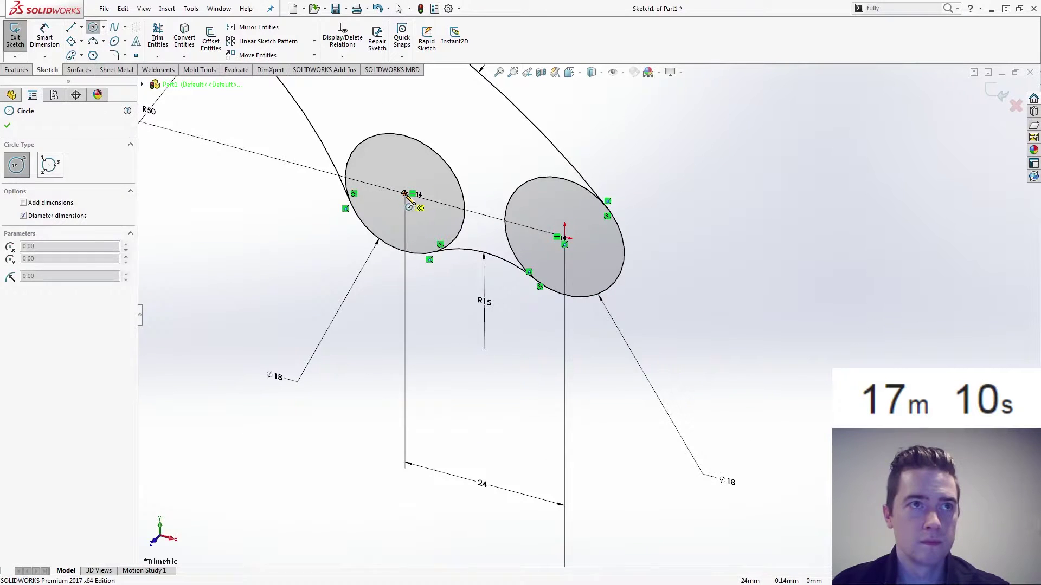
left_click_drag(404, 193, 428, 219)
left_click_drag(564, 239, 587, 262)
key("Escape")
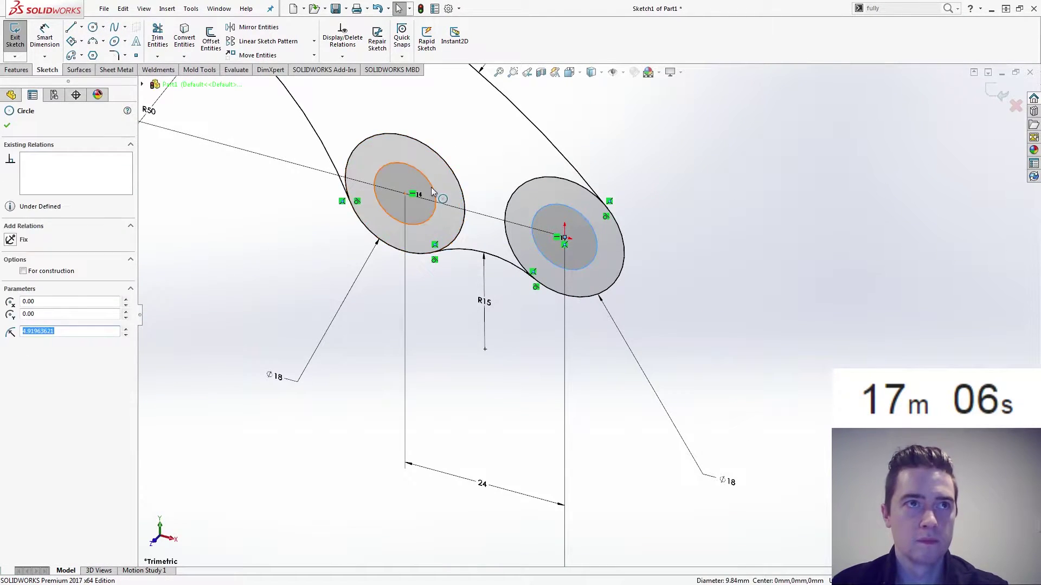
Step: Make the two inner circles equal in size
left_click(434, 193, "ctrl")
left_click(511, 123)
left_click(490, 172)
Step: Dimension the inner circle at the origin with a diameter of 9 mm
right_click_drag(490, 171, 480, 121)
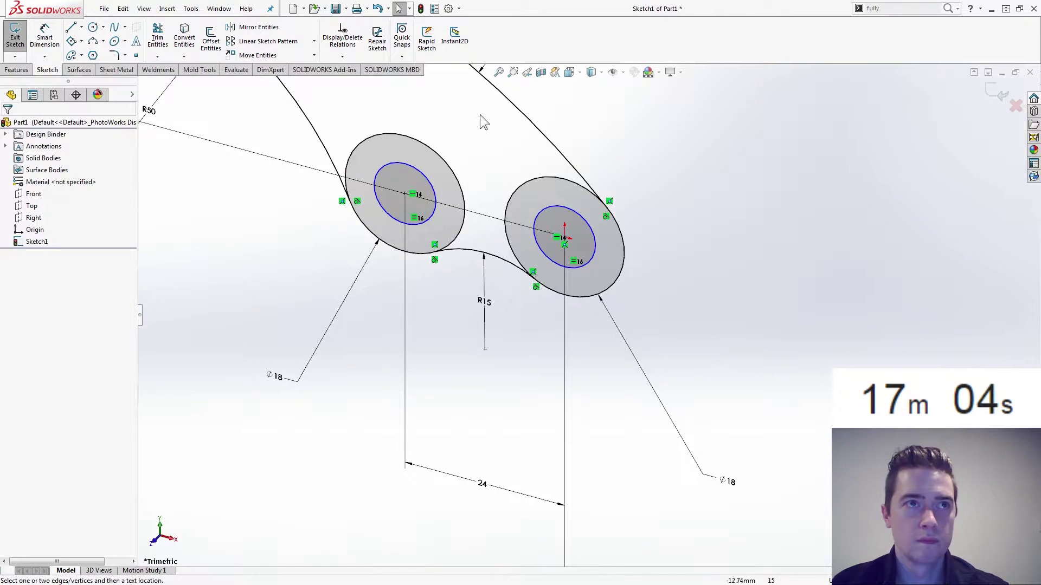
left_click(572, 210)
left_click(682, 196)
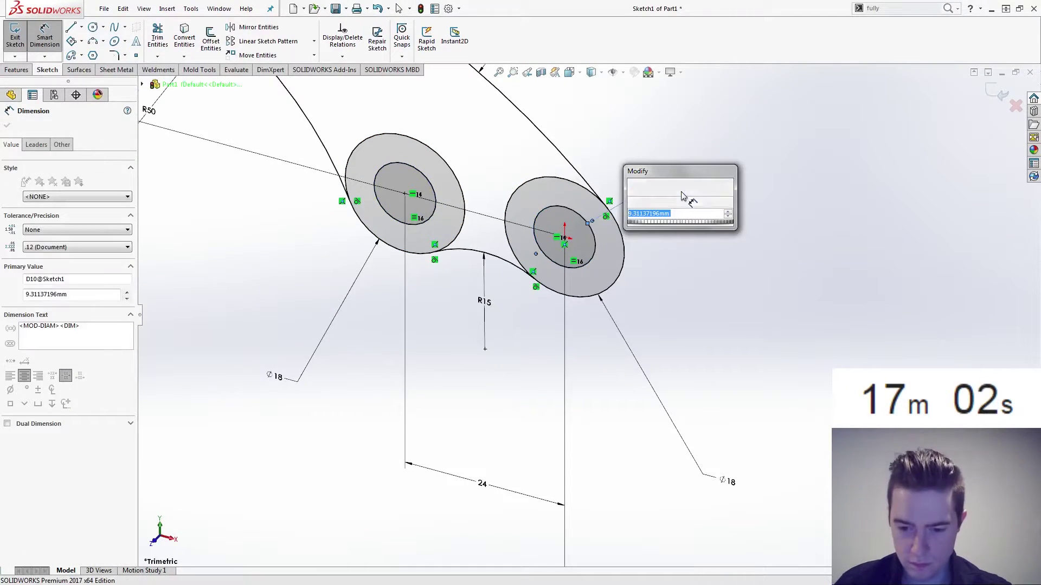
type("9")
key("Return")
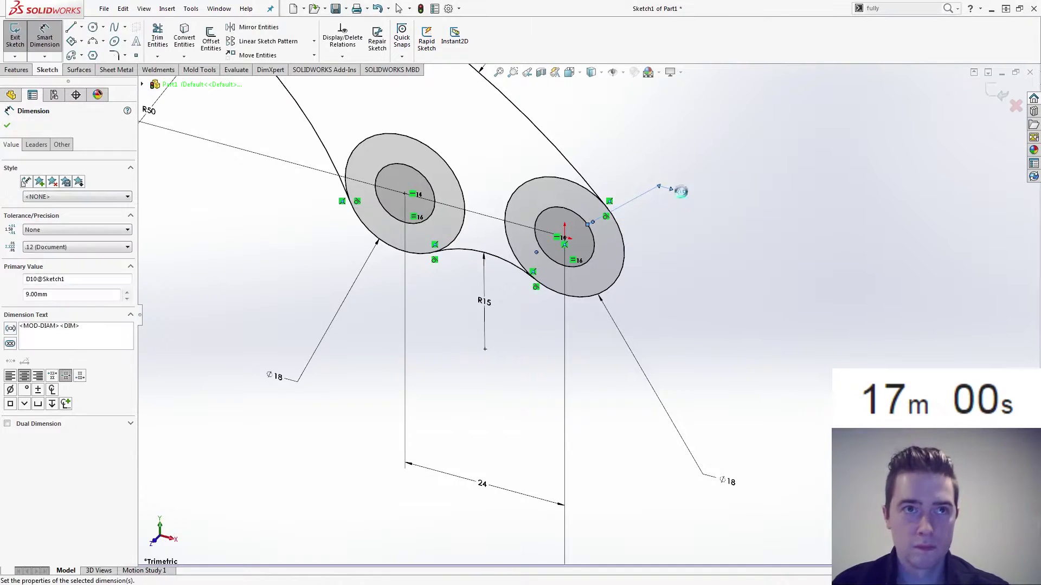
Step: Extrude the handle and ring regions of the lever profile, leaving out the two 9 mm holes, 24 mm deep with the Mid Plane end condition
scroll(694, 237, "up", 3)
scroll(268, 103, "down", 1)
left_click(18, 69)
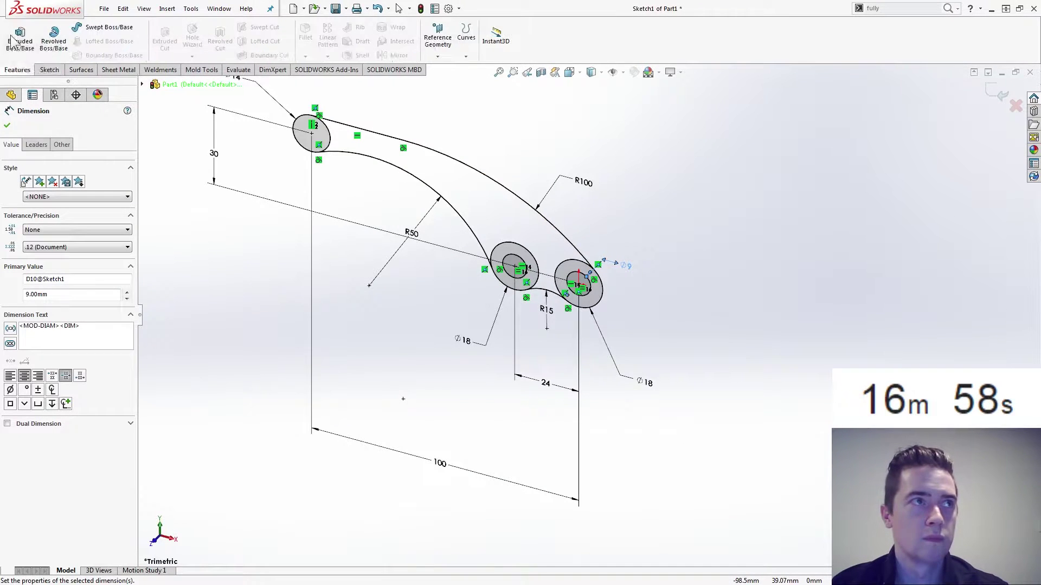
left_click(20, 38)
left_click(310, 135)
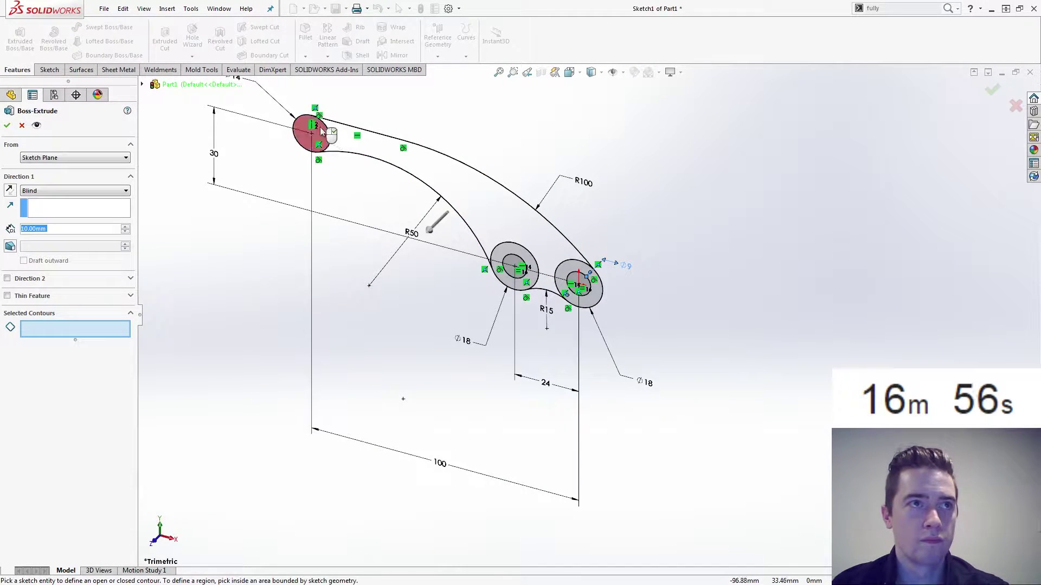
left_click(434, 168)
left_click(532, 279)
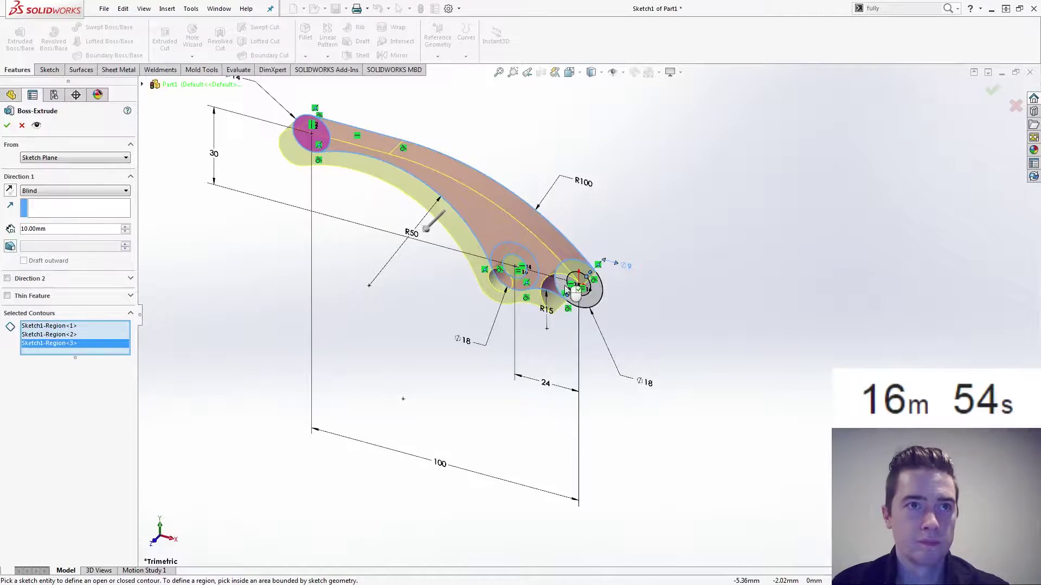
left_click(570, 295)
left_click(73, 190)
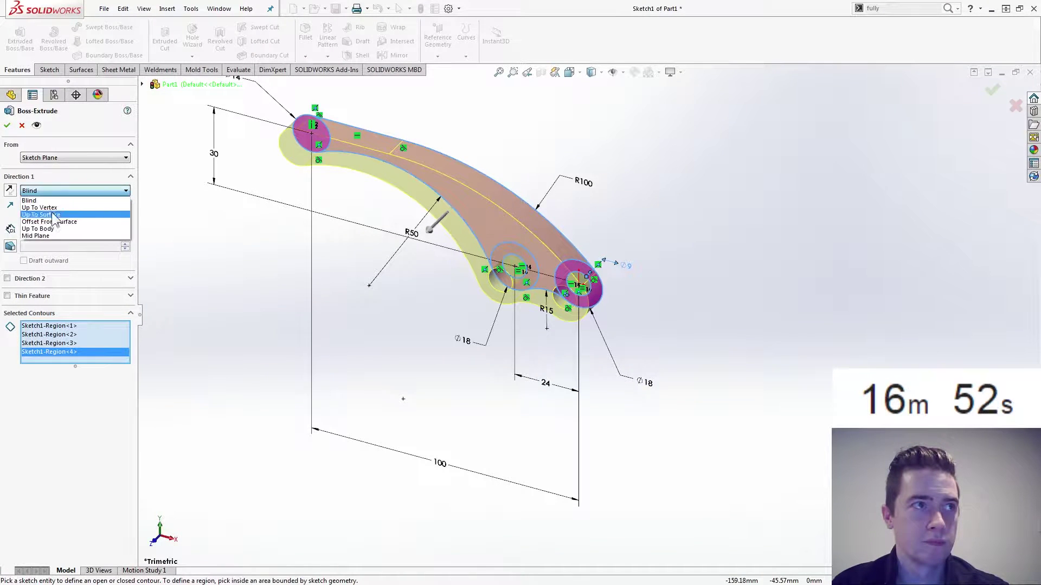
left_click(55, 238)
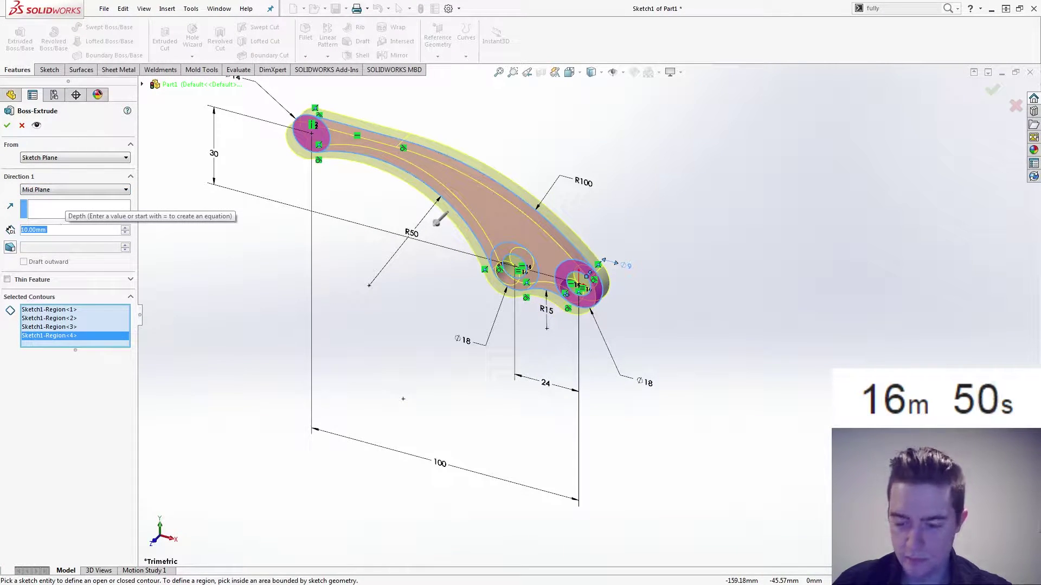
type("24")
key("Return")
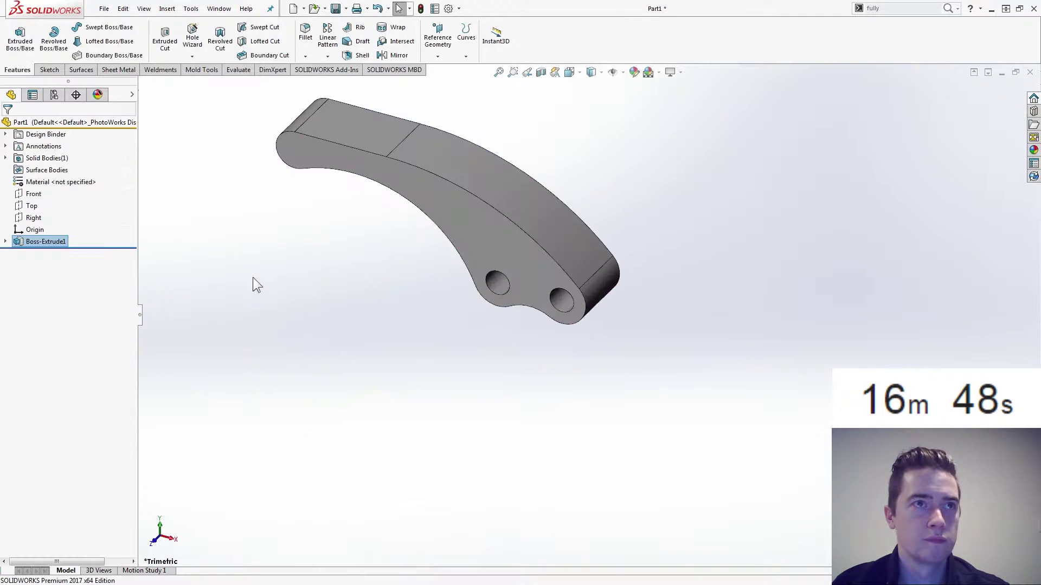
Step: On the Top plane, sketch a horizontal line about 27 mm long from the handle end, continued by a tangent arc of about 12.7 mm radius ending on the back edge
left_click(31, 206)
left_click(36, 171)
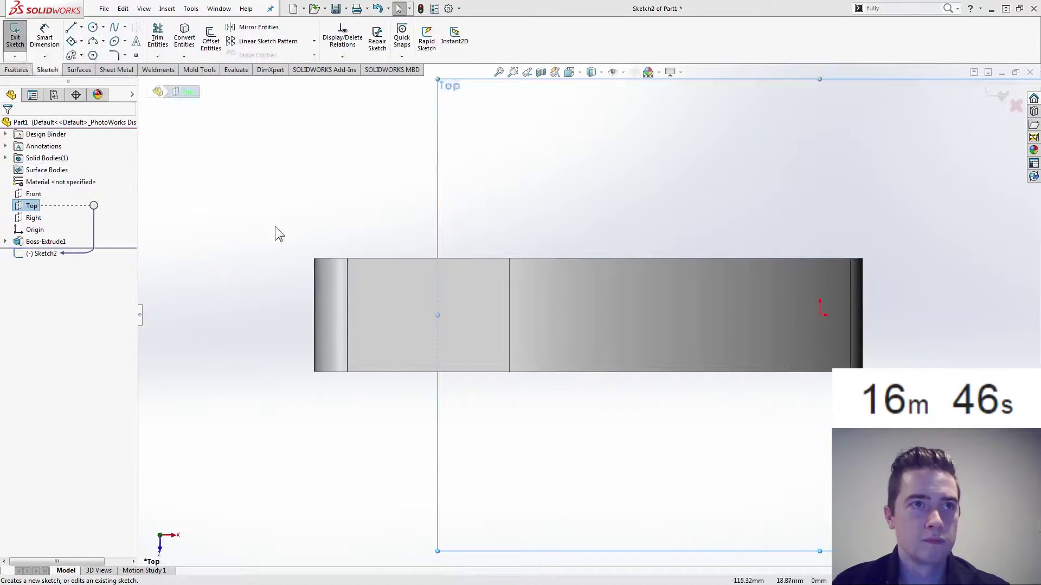
left_click(81, 27)
left_click(86, 42)
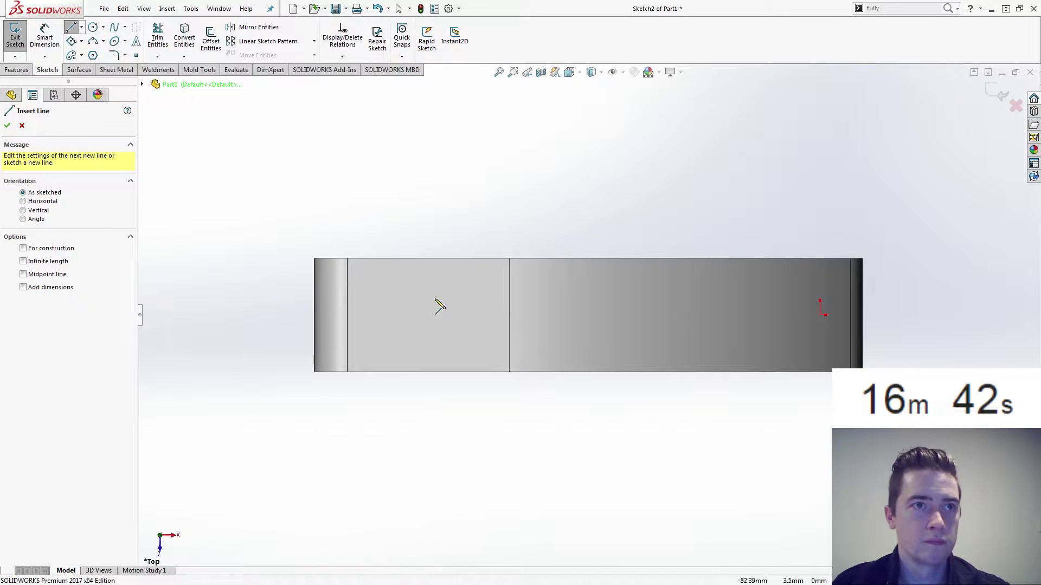
left_click(321, 284)
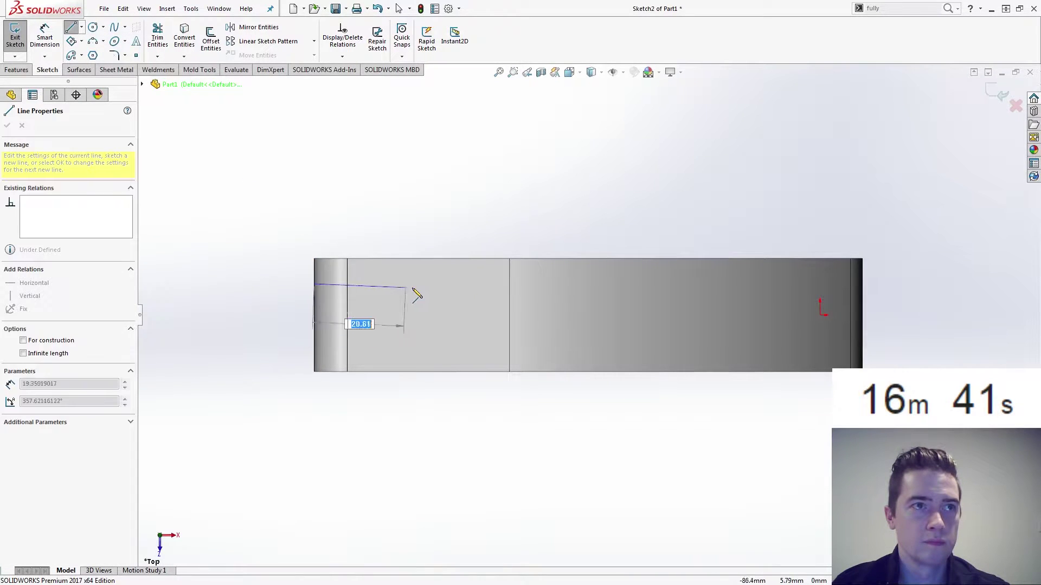
left_click(442, 284)
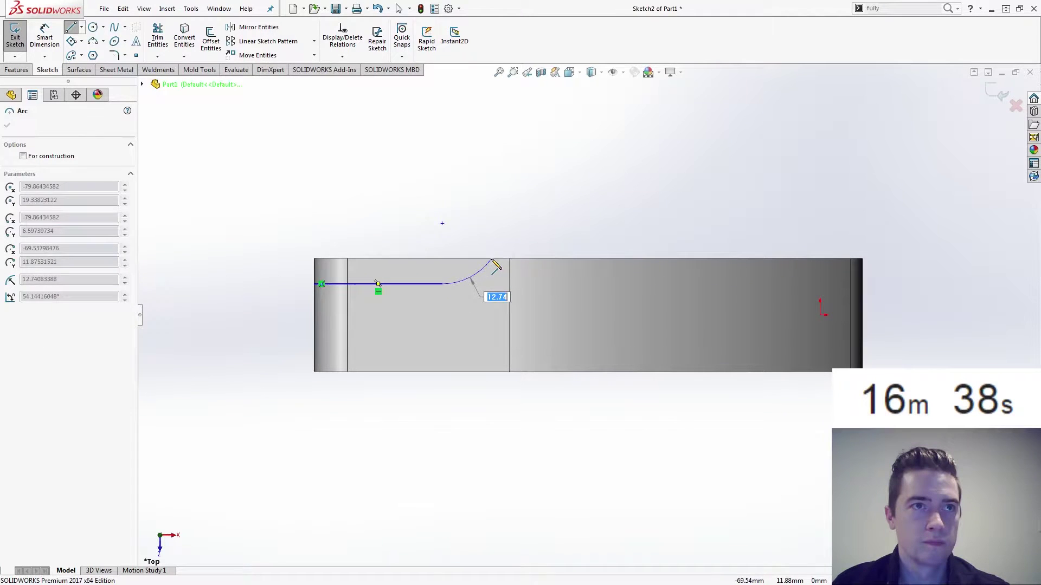
left_click(491, 259)
key("Escape")
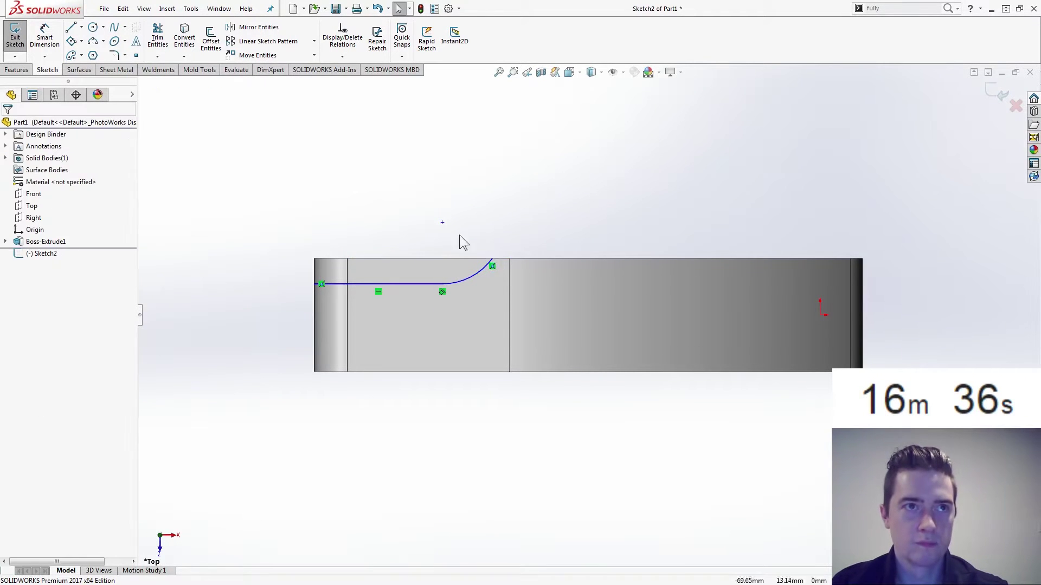
Step: Set the horizontal distance between the line's start at the handle end and the arc's endpoint to 65 mm
right_click_drag(273, 208, 264, 191)
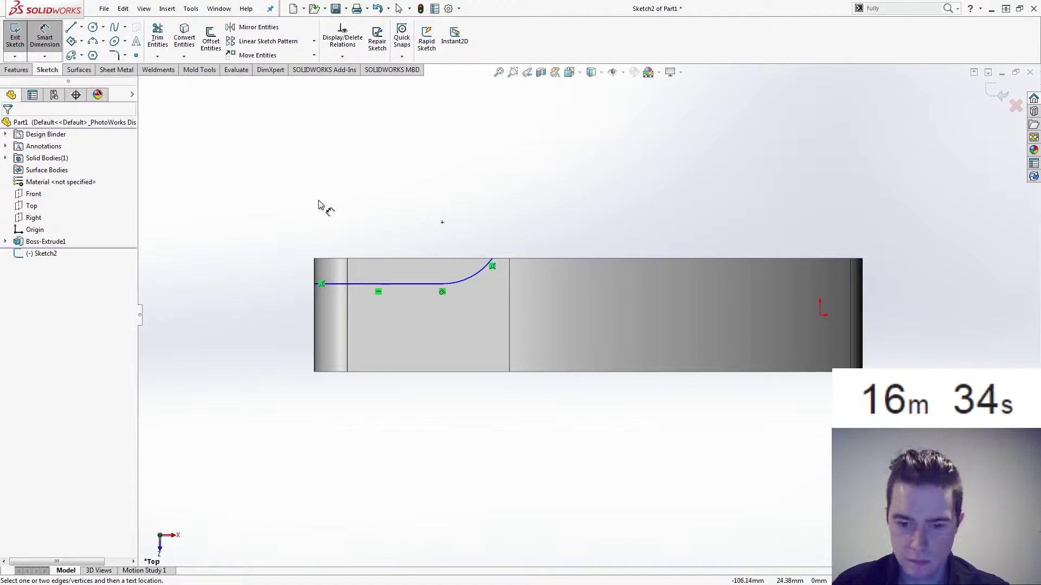
left_click(315, 284)
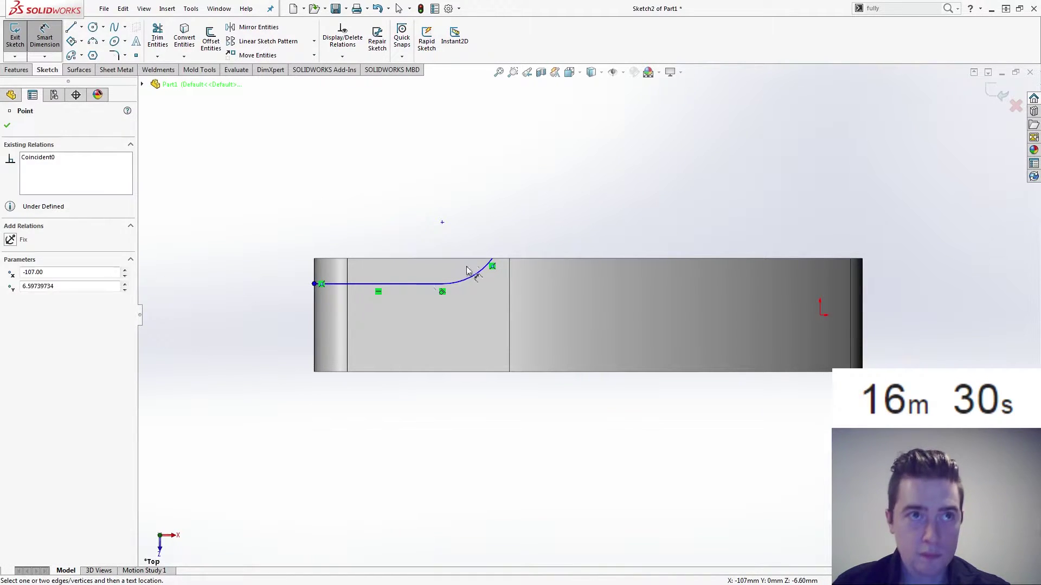
left_click(493, 261)
left_click(405, 496)
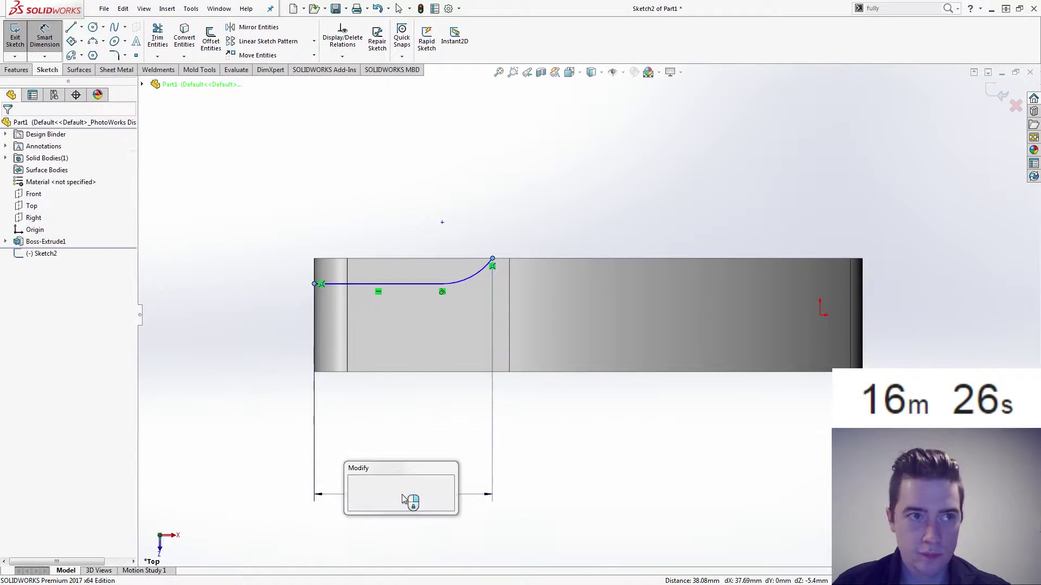
type("65")
key("Return")
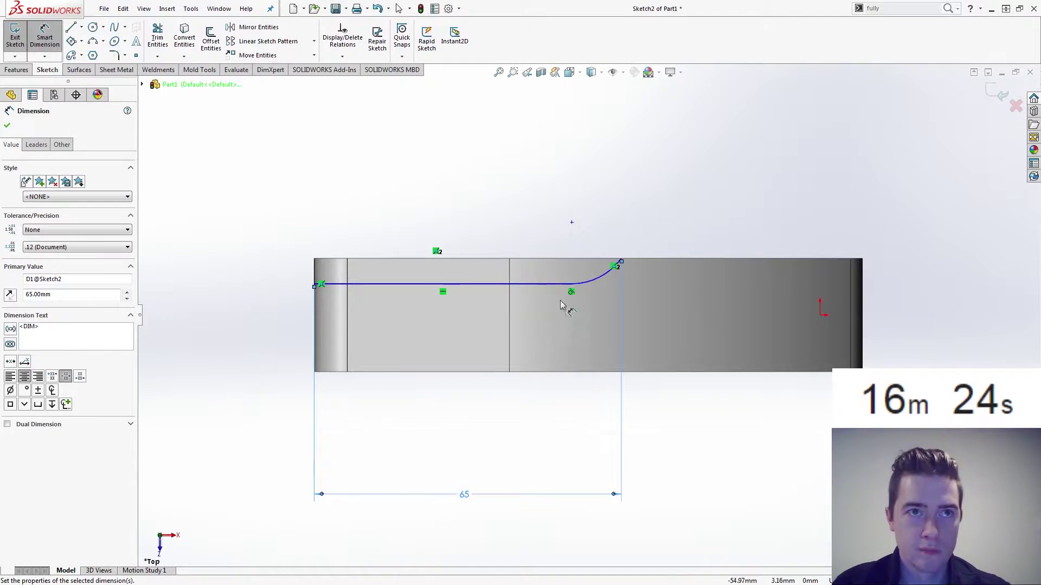
Step: Dimension the tangent arc with a radius of 20 mm
left_click(597, 282)
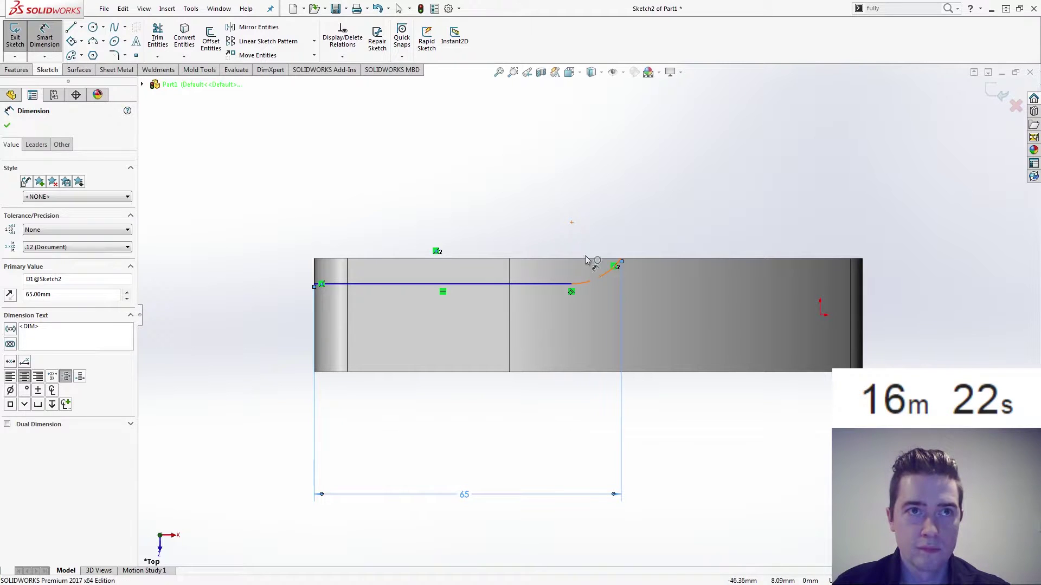
left_click(575, 232)
type("20")
key("Return")
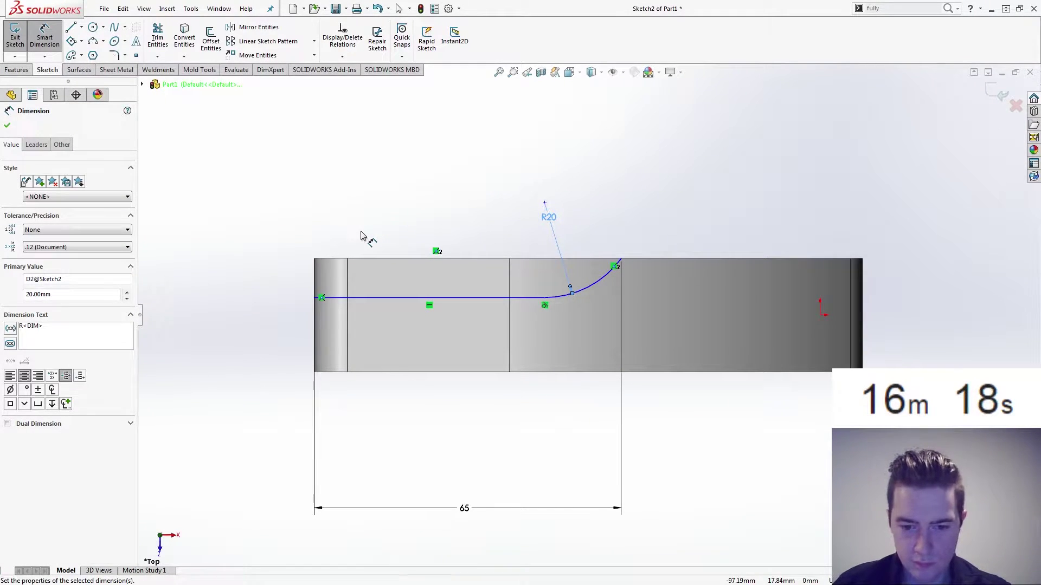
Step: Set the distance between the horizontal sketch line and the lever's back edge to 8 mm
left_click(337, 298)
left_click(364, 258)
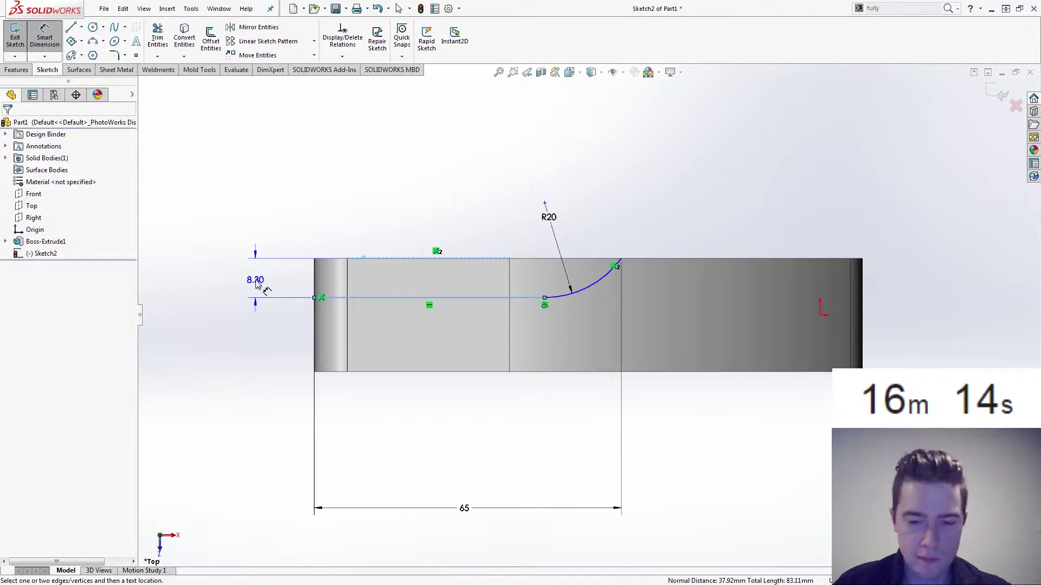
left_click(255, 279)
type("8.00mm")
key("Return")
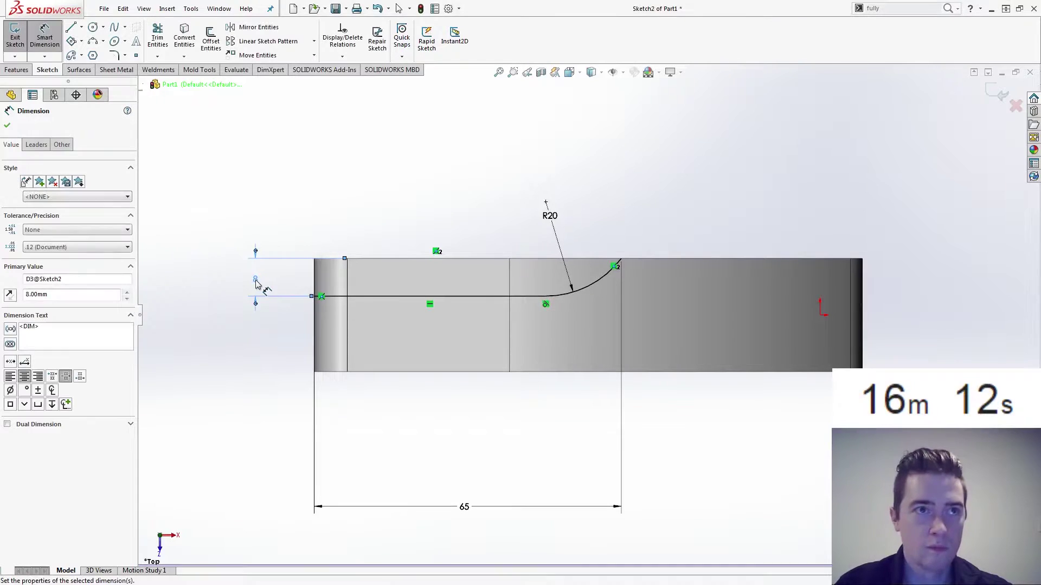
key("Escape")
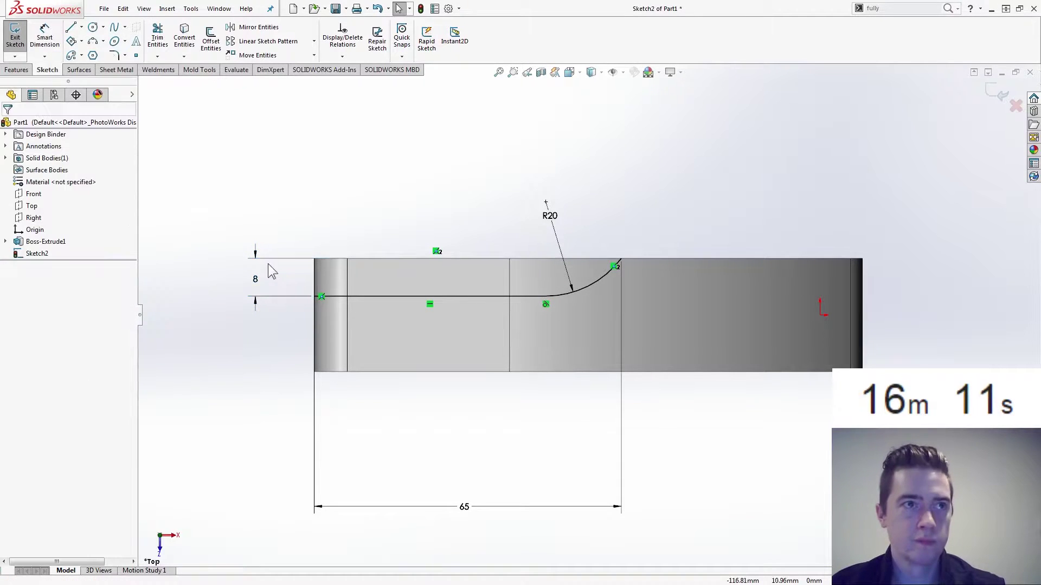
Step: Cut the back side of the handle along the open line-and-arc profile with an Extruded Cut set to Through All - Both
left_click(17, 70)
left_click(165, 37)
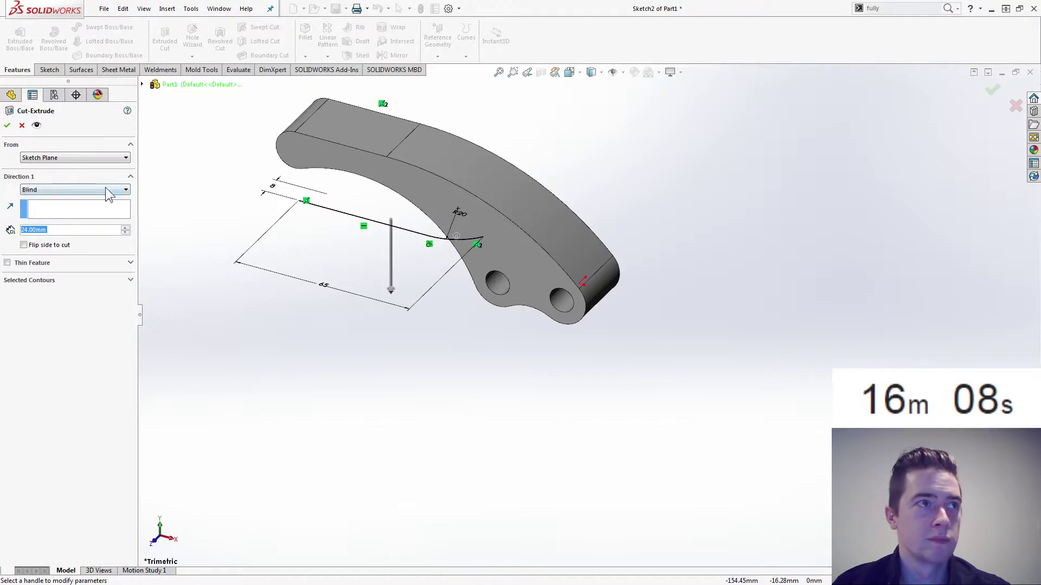
left_click(78, 189)
left_click(80, 214)
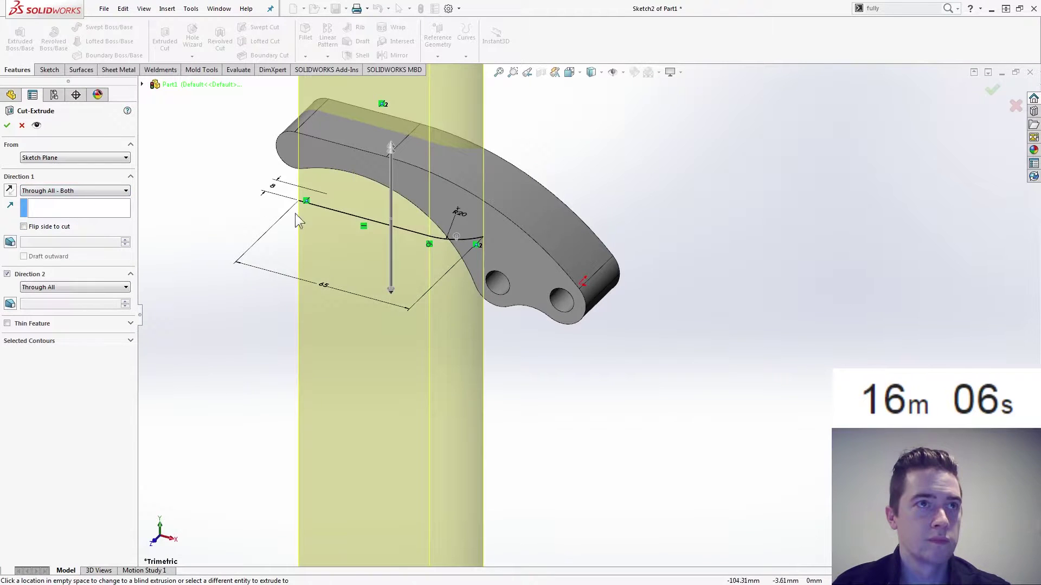
scroll(295, 213, "up", 4)
scroll(470, 212, "down", 2)
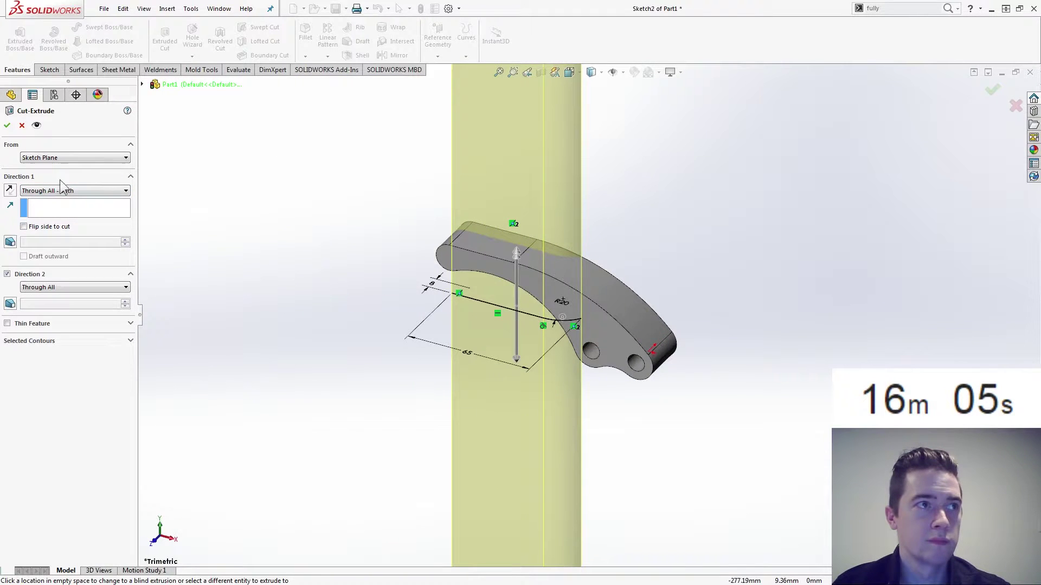
left_click(7, 126)
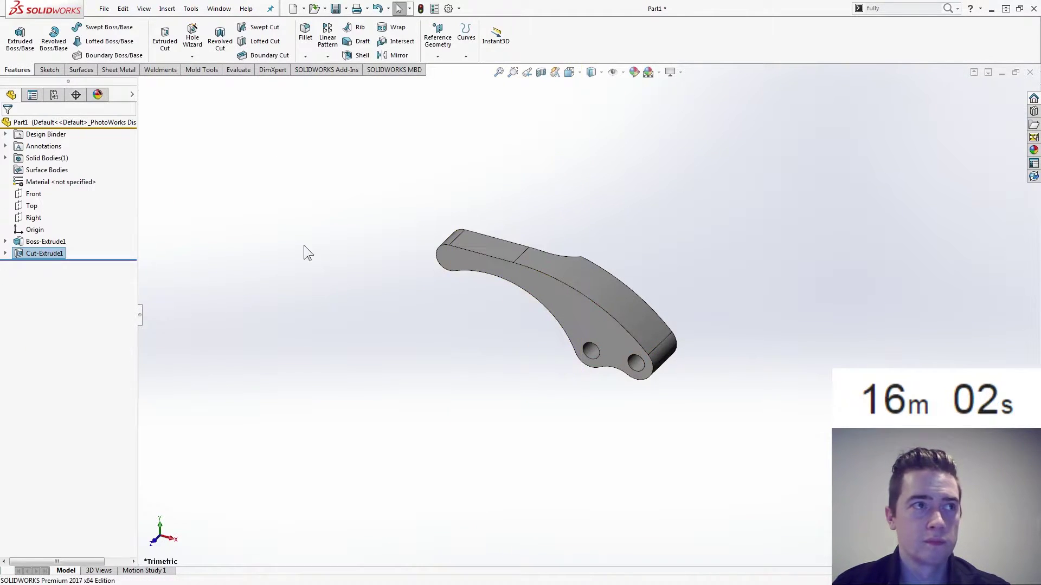
Step: Mirror the handle's extruded cut about the Front plane
left_click(32, 253)
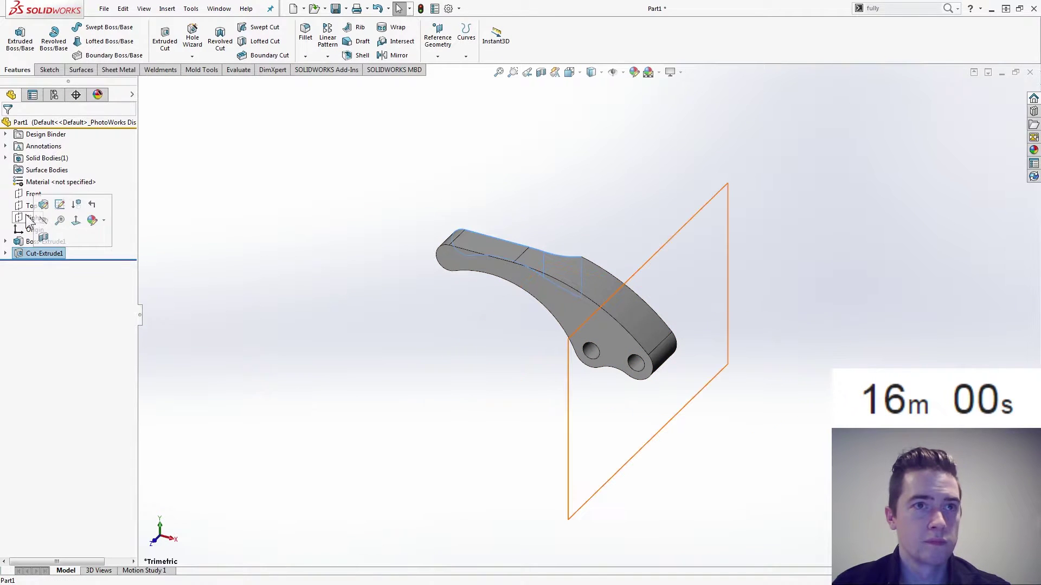
left_click(32, 194)
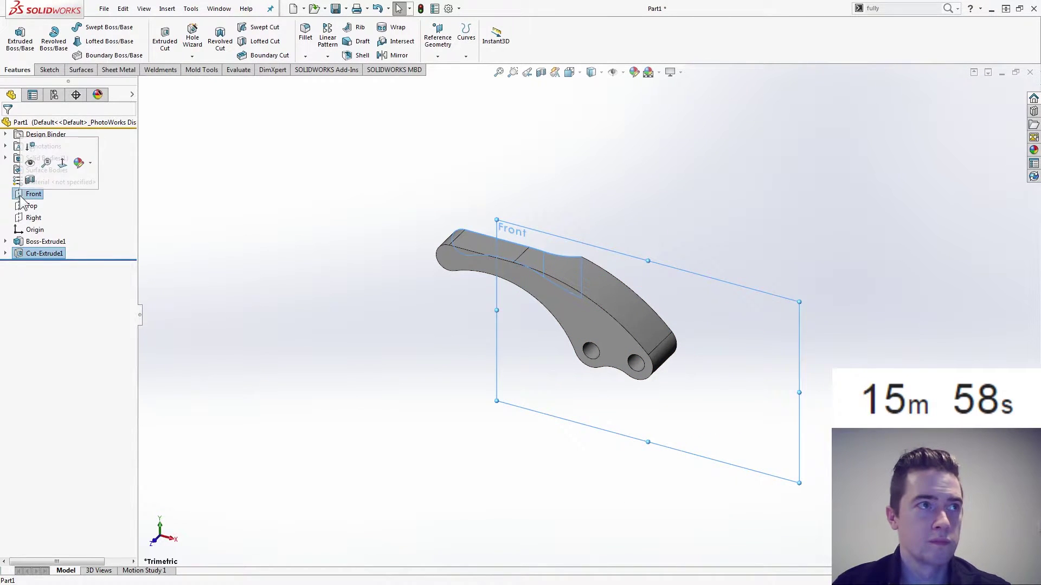
left_click(396, 55)
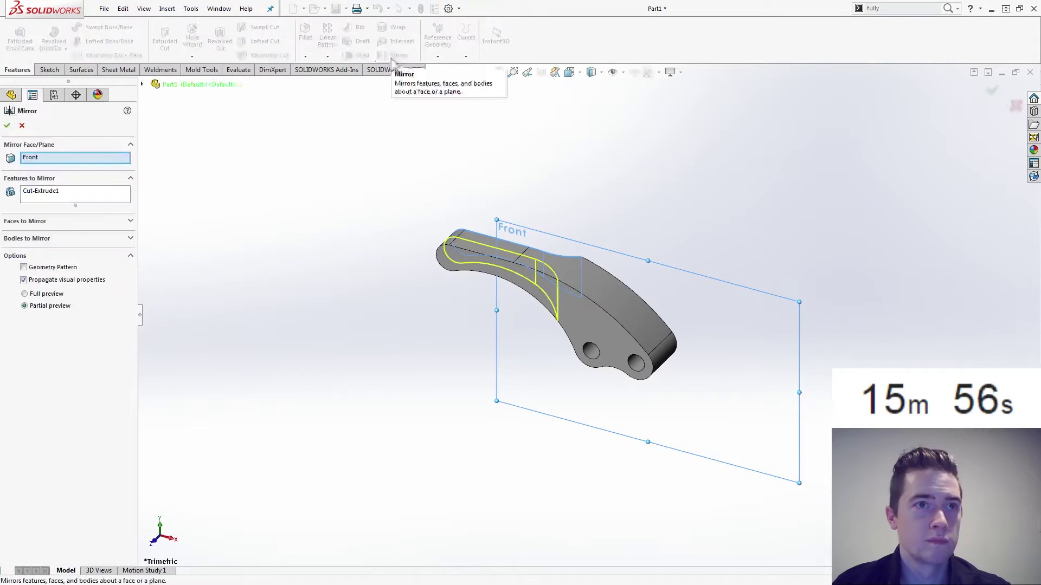
left_click(7, 126)
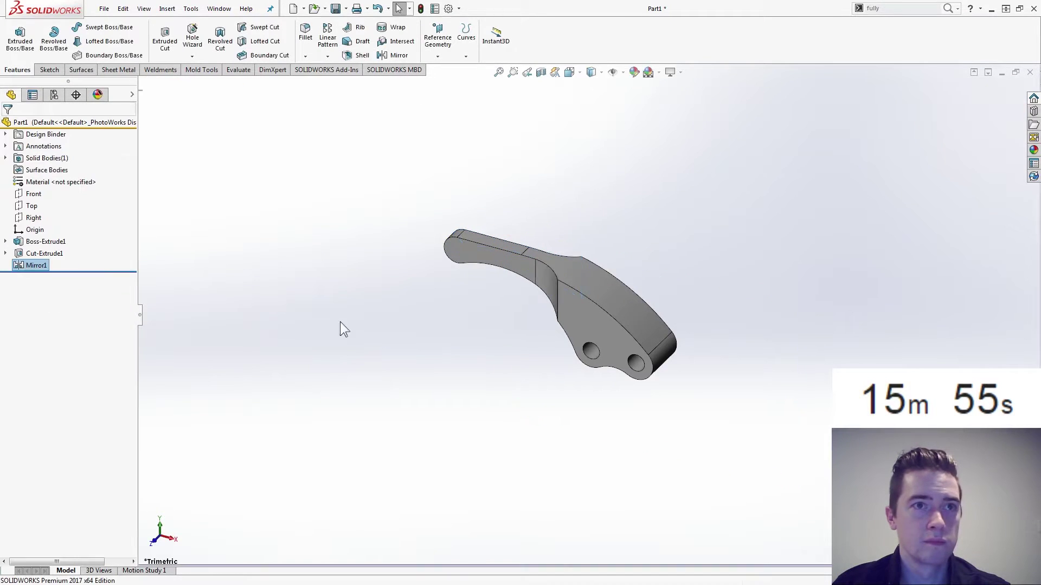
Step: Sketch a center rectangle about 40 mm by 13 mm on the Top plane, in line with the origin and reaching the pivot end's edge
left_click(32, 206)
left_click(79, 199)
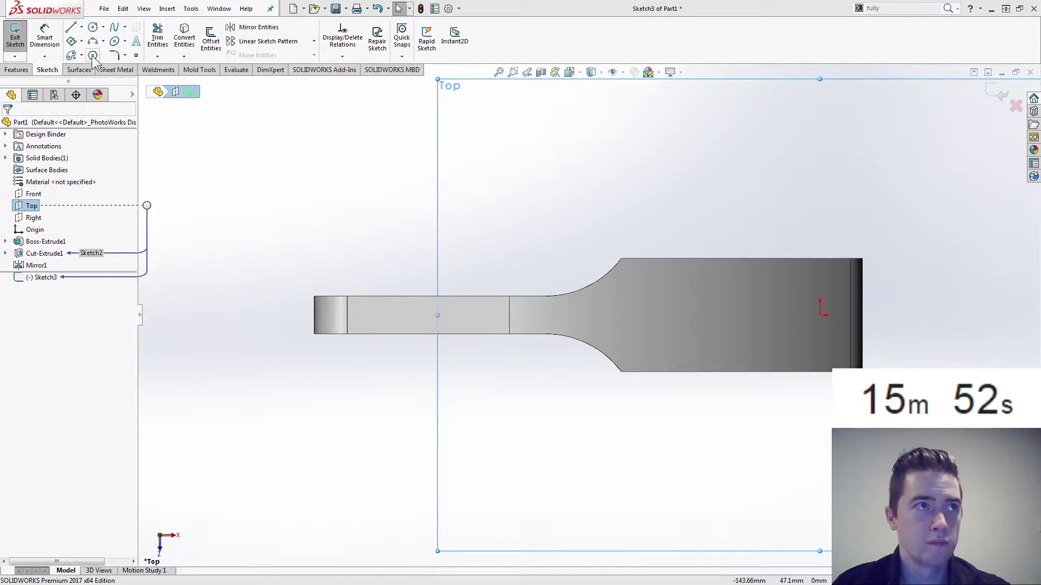
left_click(82, 41)
left_click(119, 54)
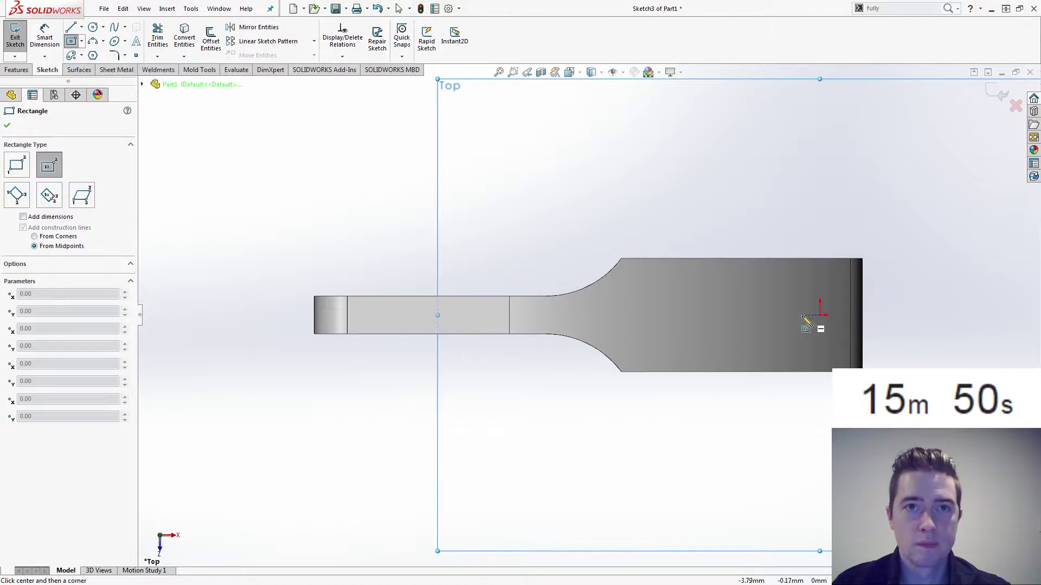
left_click(767, 315)
left_click(861, 285)
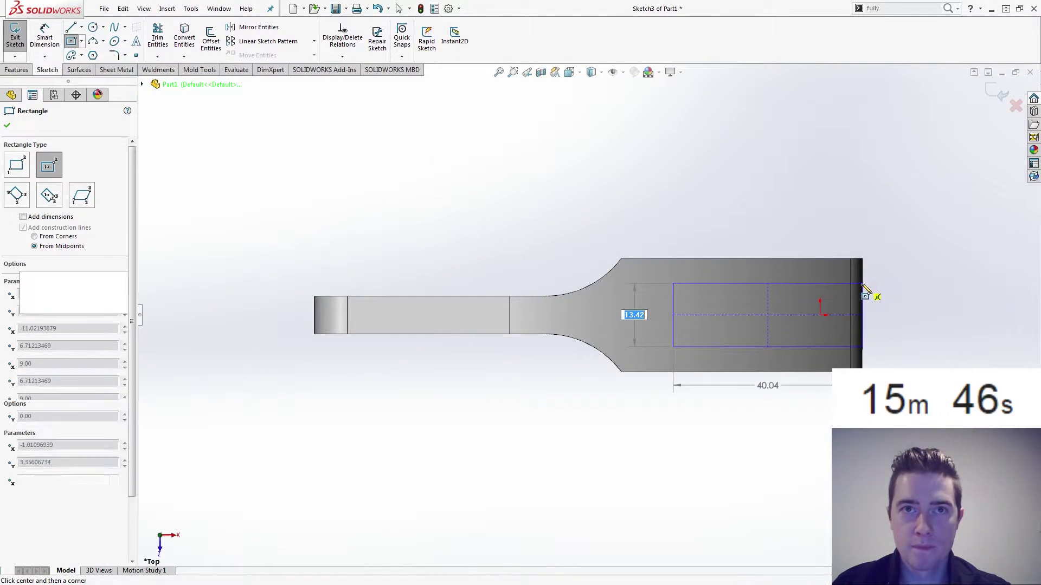
key("Escape")
Step: Set the length of the rectangle's short side at the pivot end to 8 mm
right_click_drag(917, 379, 911, 329)
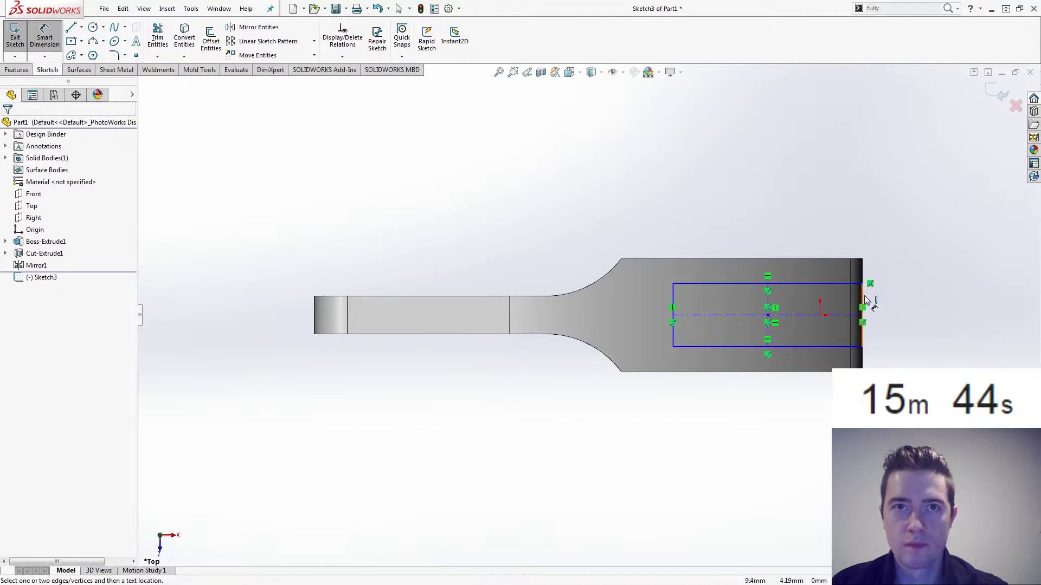
left_click(863, 301)
left_click(895, 319)
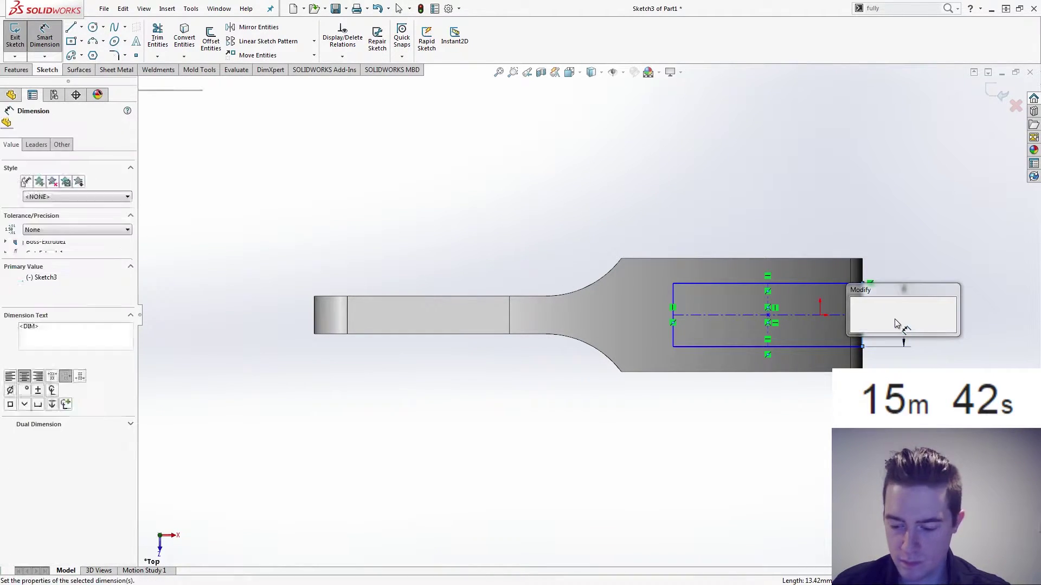
type("8")
key("Return")
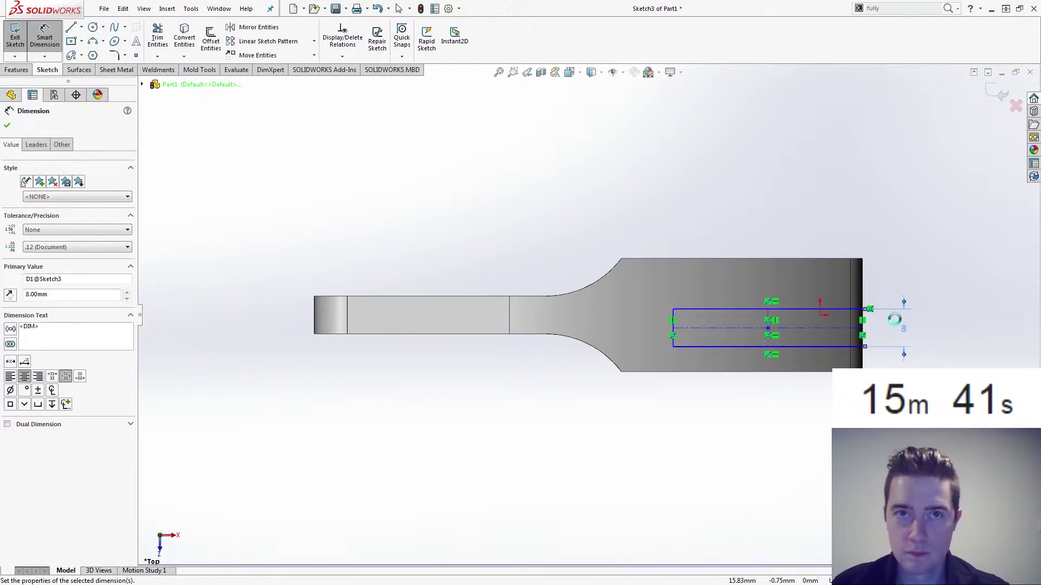
Step: Set the distance between the rectangle's long side and the lever's neighbouring outer edge to 8 mm
left_click(834, 346)
left_click(835, 372)
left_click(903, 374)
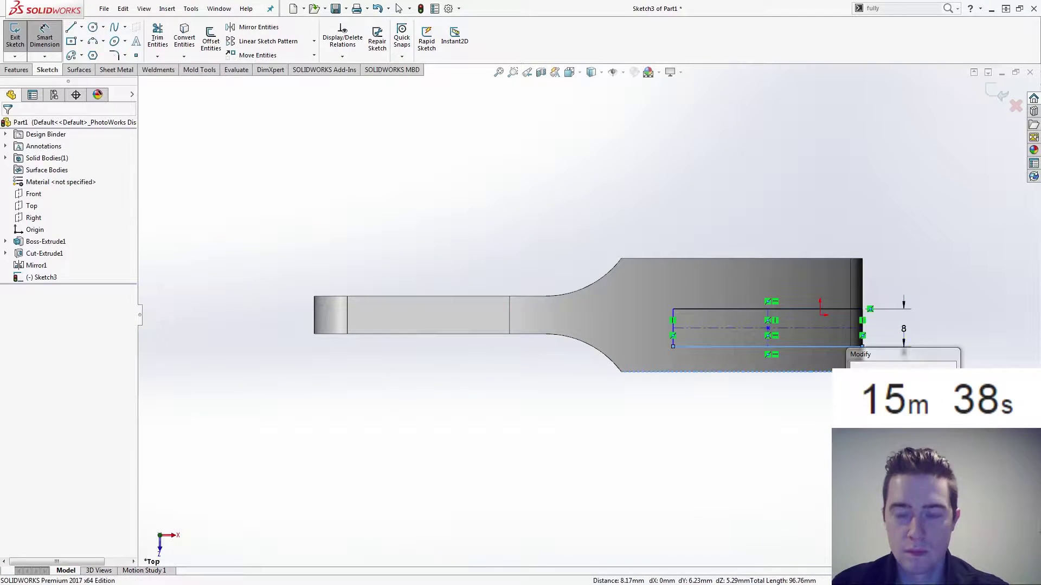
type("8.00mm")
key("Return")
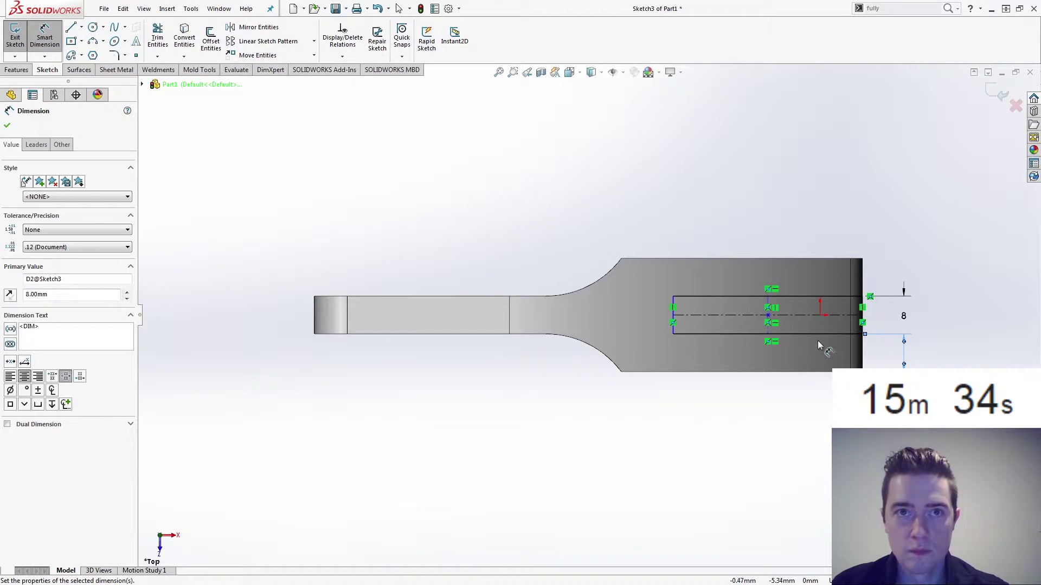
Step: Set the horizontal distance from the rectangle's inner end to the origin to 35 mm
key("Escape")
left_click(673, 328)
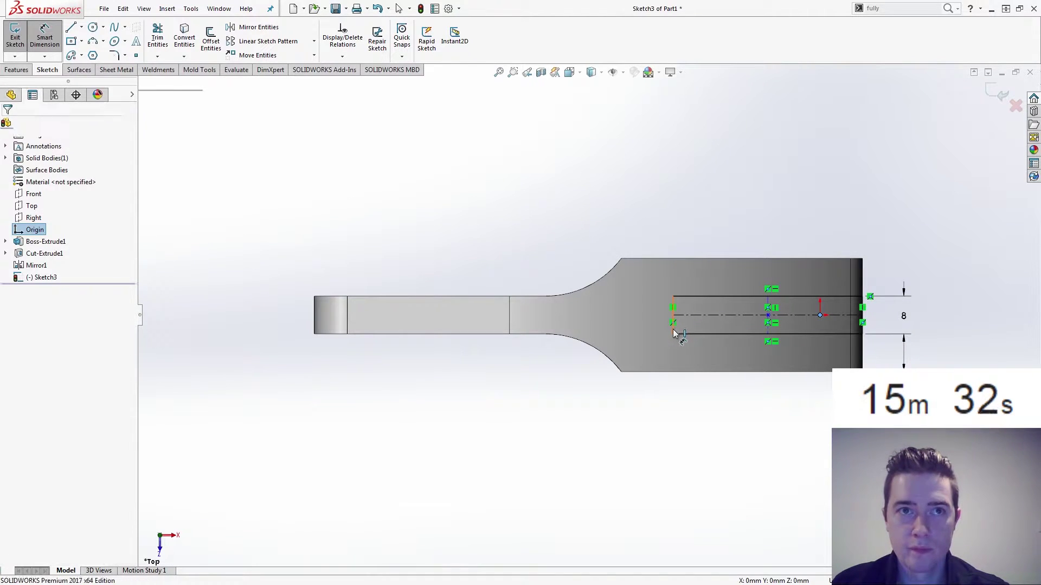
left_click(820, 317)
left_click(748, 446)
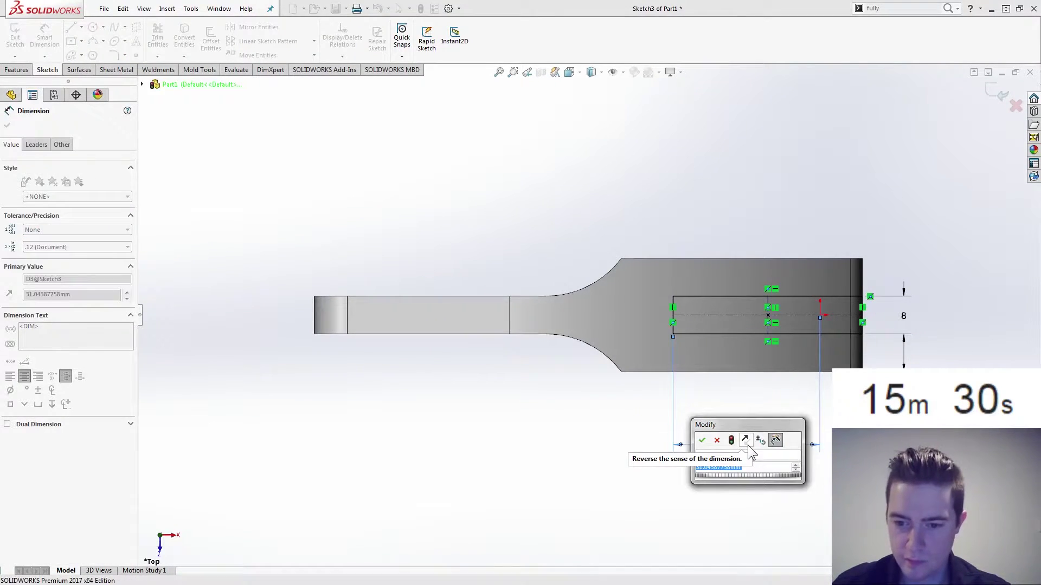
type("35")
key("Return")
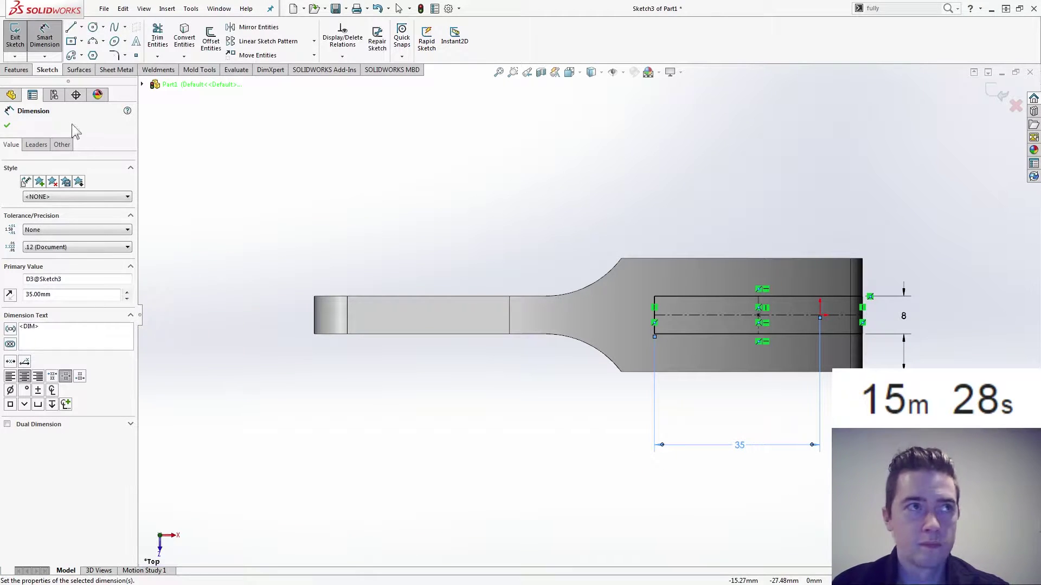
Step: Cut the fork slot from the rectangle with an Extruded Cut set to Through All - Both
left_click(16, 70)
left_click(164, 37)
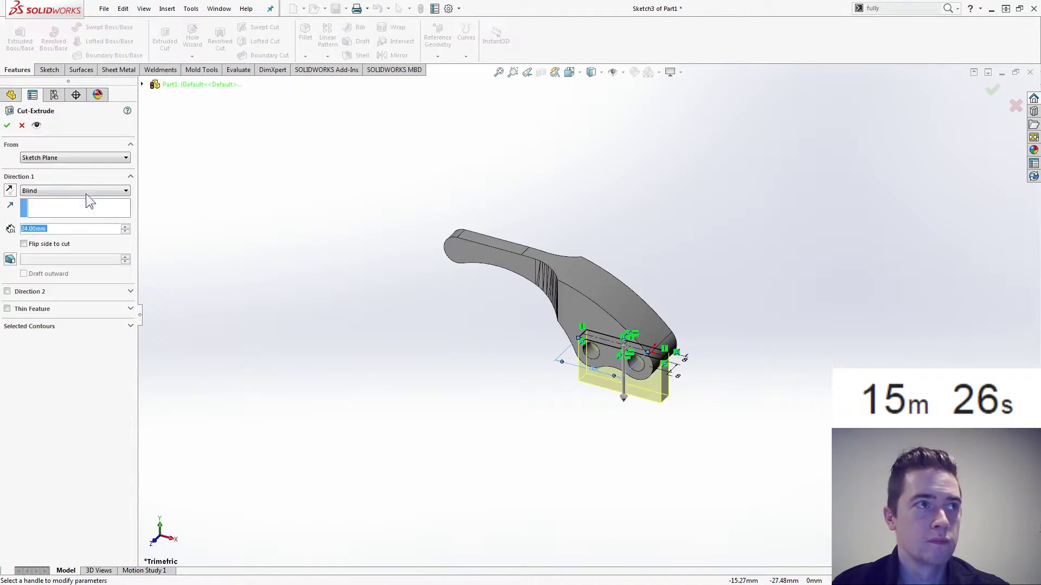
left_click(77, 213)
left_click(7, 125)
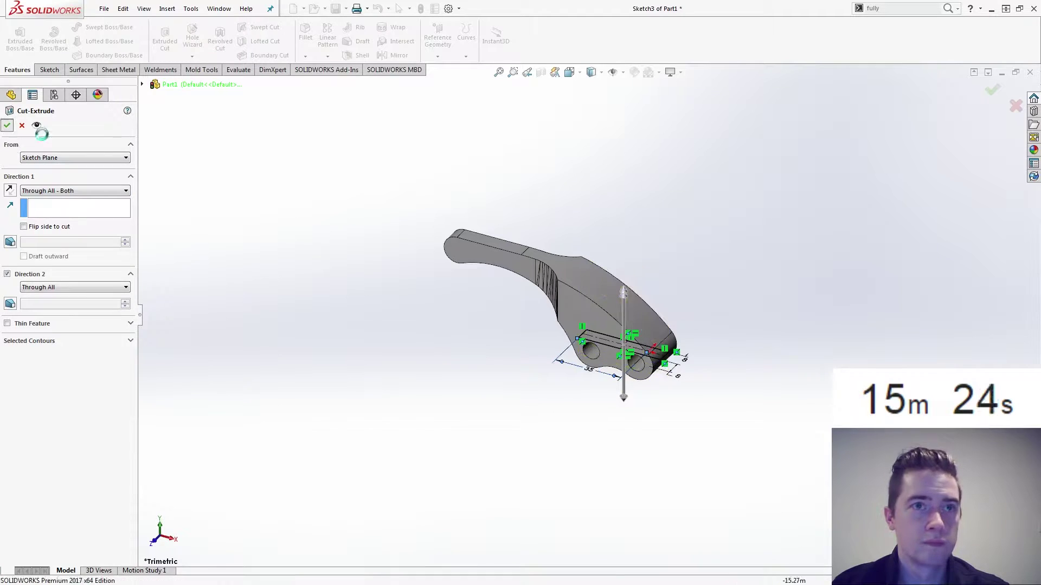
left_click(377, 265)
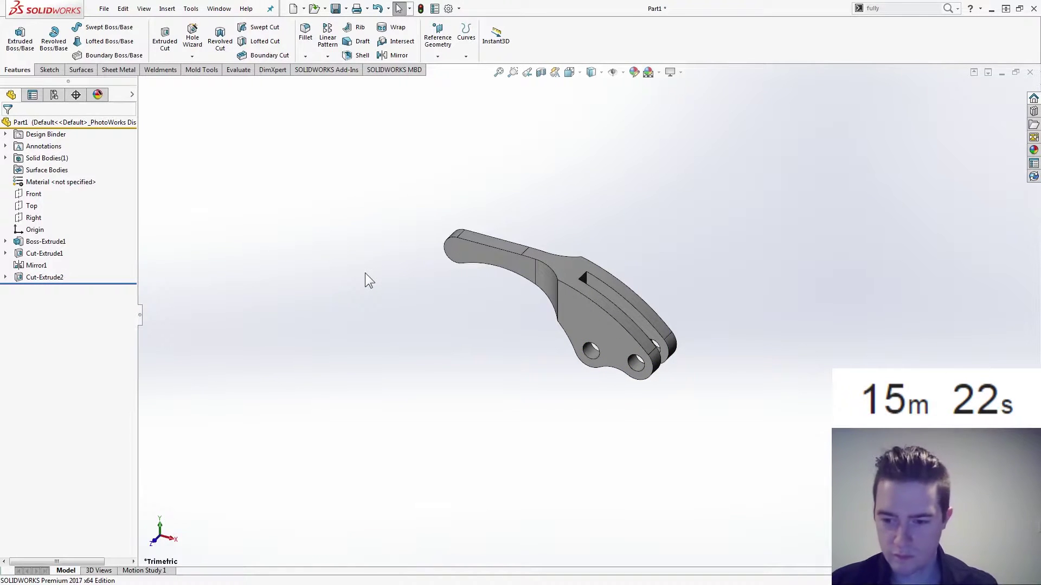
Step: Start a Fillet with a 2 mm radius and select the first three faces of the lever and its slot
key("ctrl+7")
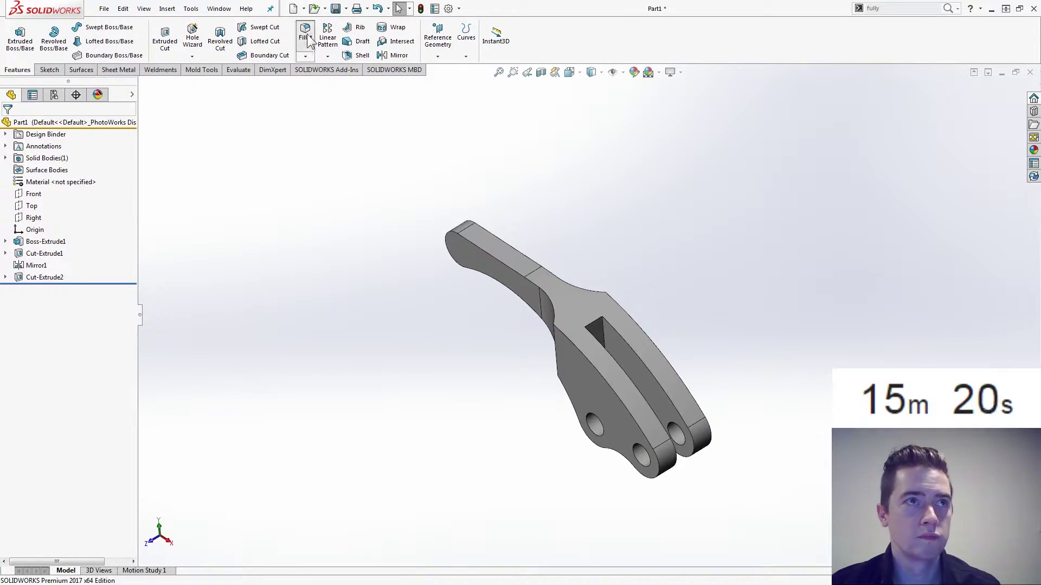
left_click(305, 33)
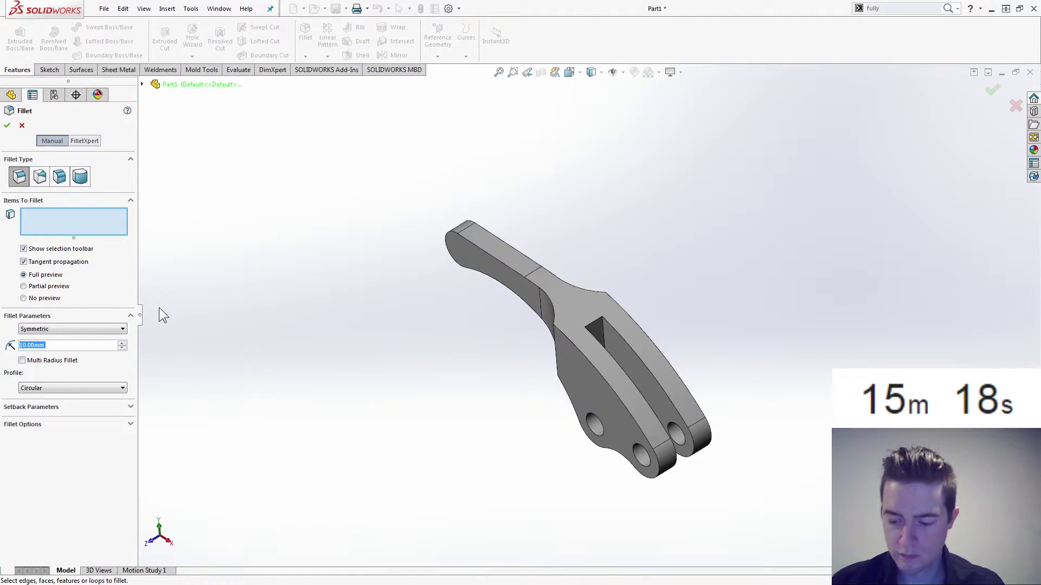
type("2")
key("Return")
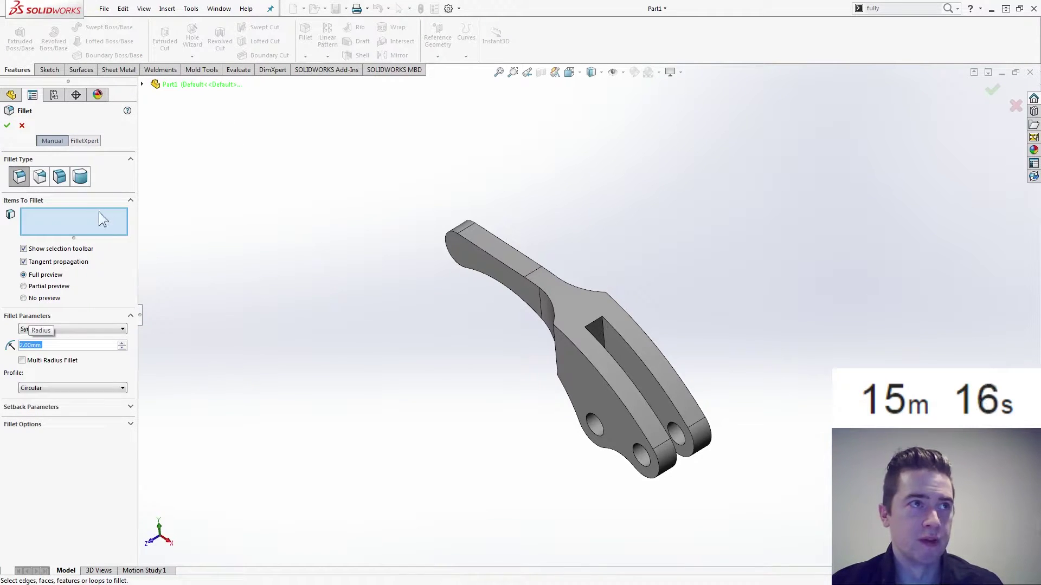
scroll(613, 289, "down", 5)
left_click(590, 247)
middle_click_drag(590, 247, 526, 275)
left_click(559, 243)
left_click(479, 263)
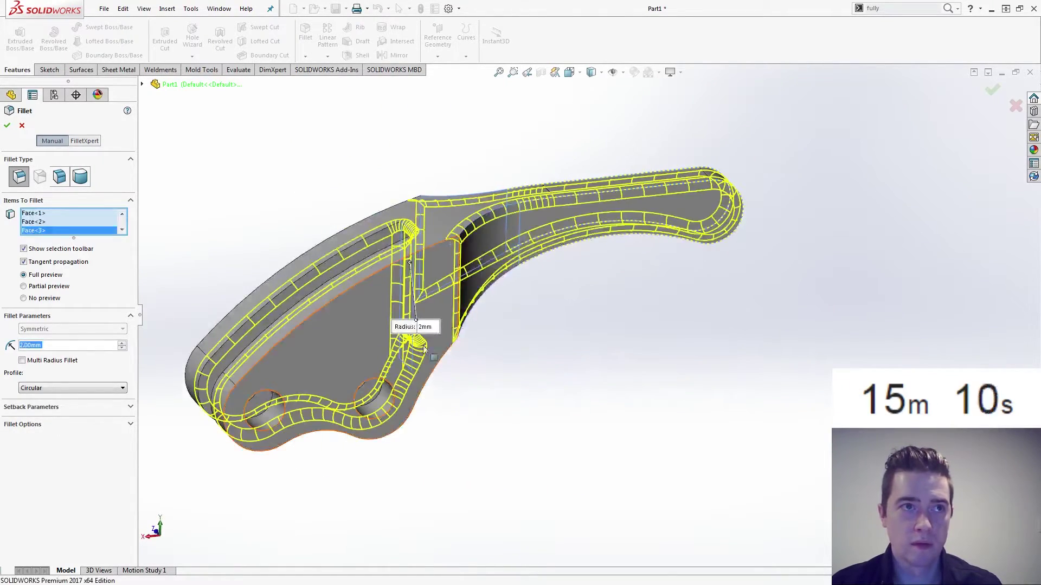
Step: Correct the fillet's face selection and create the 2 mm fillets around the lever's side faces and slot edges
middle_click_drag(347, 331, 423, 375)
left_click(423, 375)
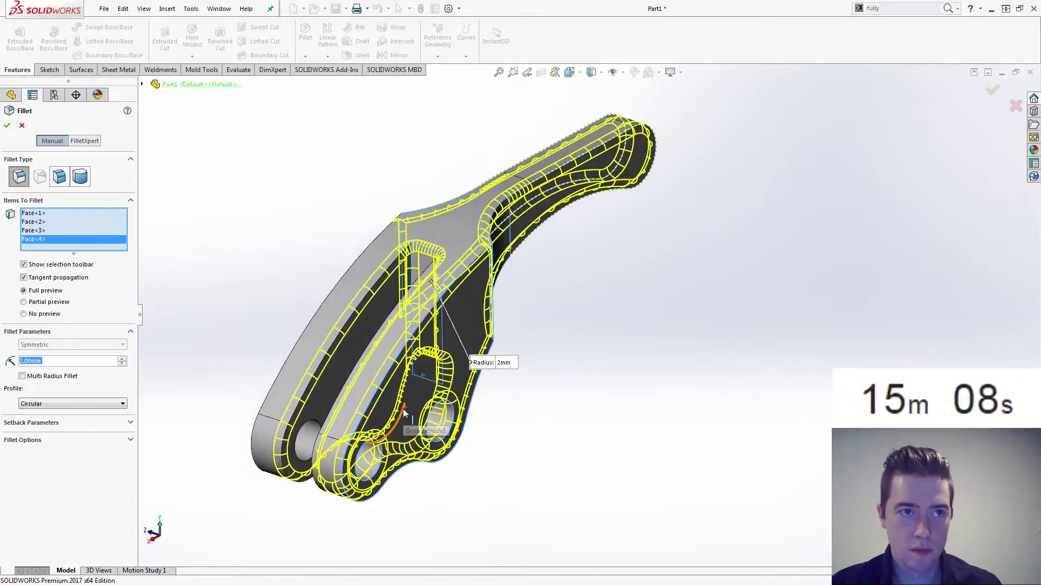
middle_click_drag(483, 405, 448, 451)
left_click(470, 324)
left_click(454, 333)
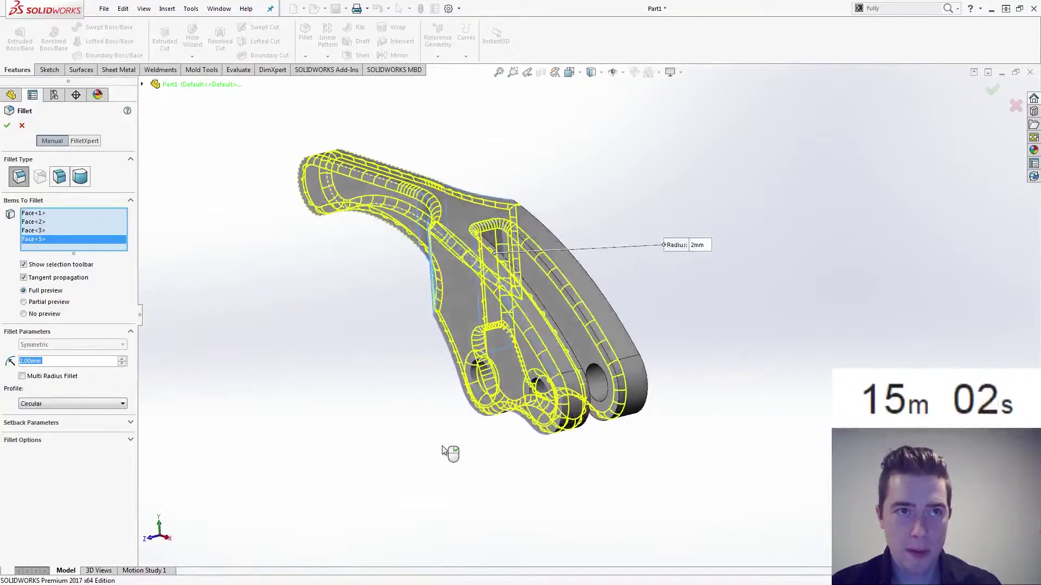
left_click(465, 306)
middle_click_drag(627, 460, 569, 488)
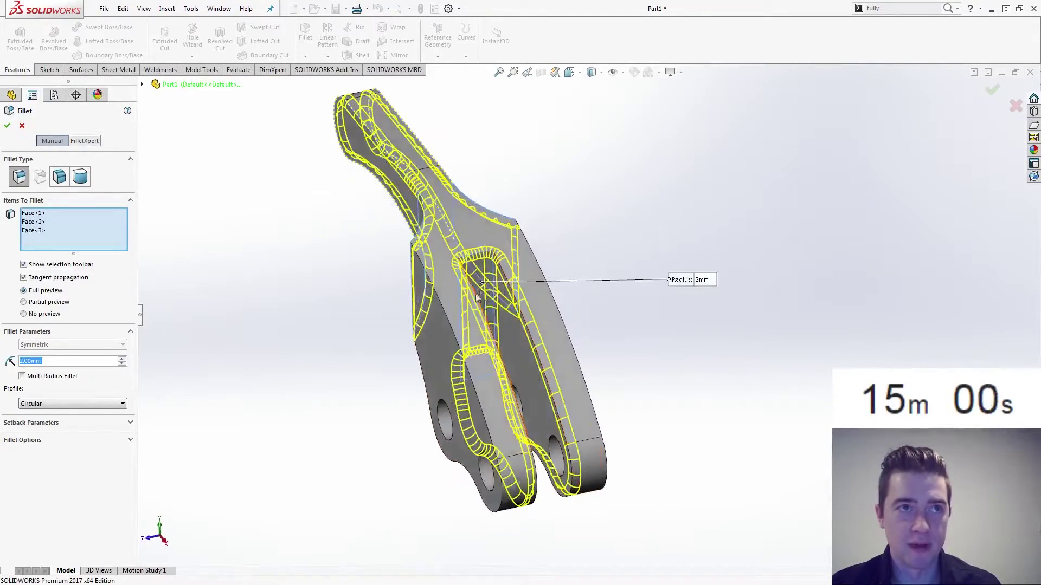
left_click(447, 282)
middle_click_drag(447, 282, 434, 347)
left_click(9, 127)
left_click(8, 126)
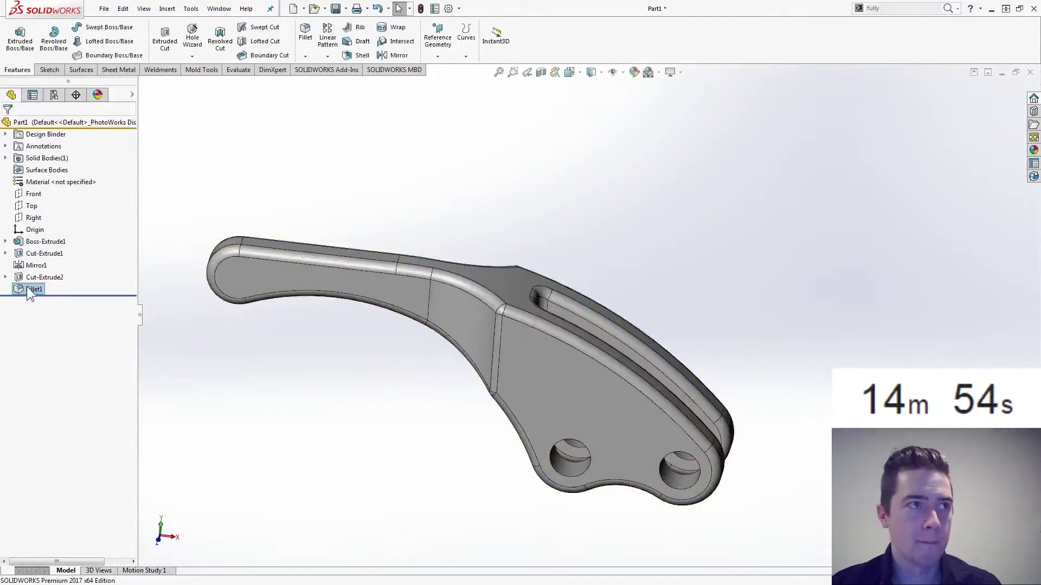
Step: Apply a red color appearance to the 2 mm fillet feature
left_click(25, 289)
left_click(76, 255)
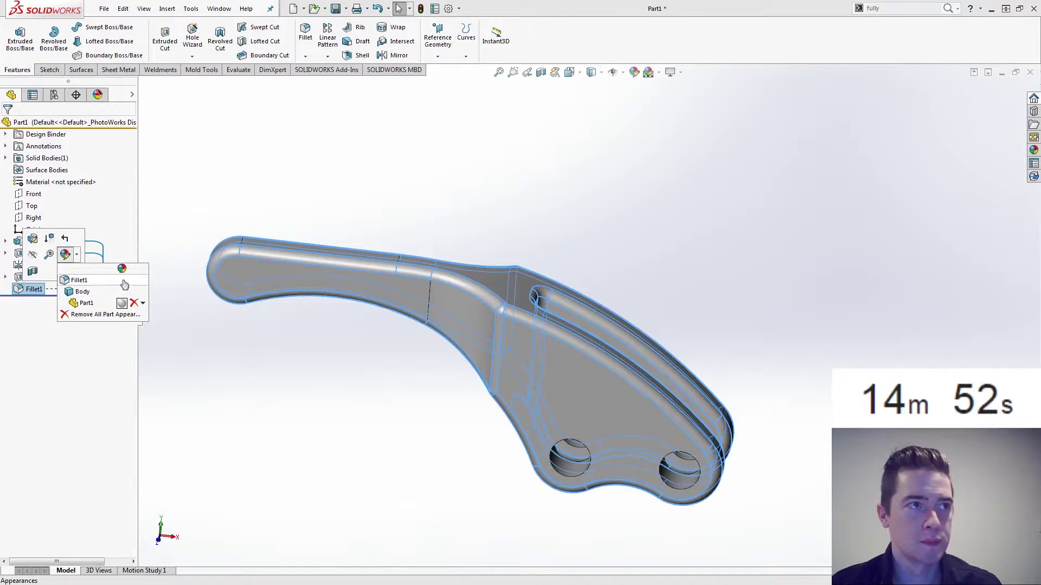
left_click(78, 276)
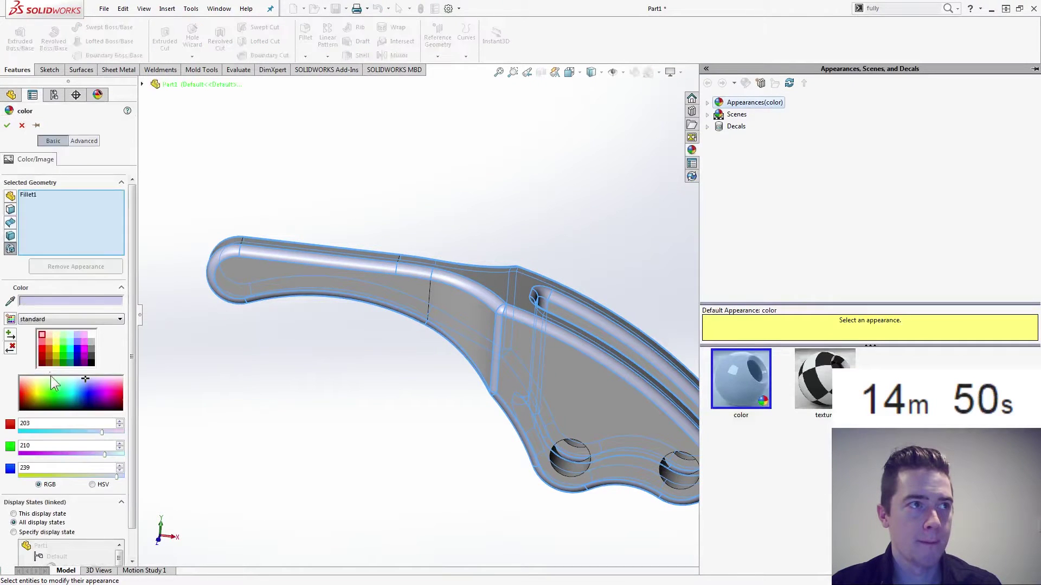
left_click(41, 347)
left_click(7, 125)
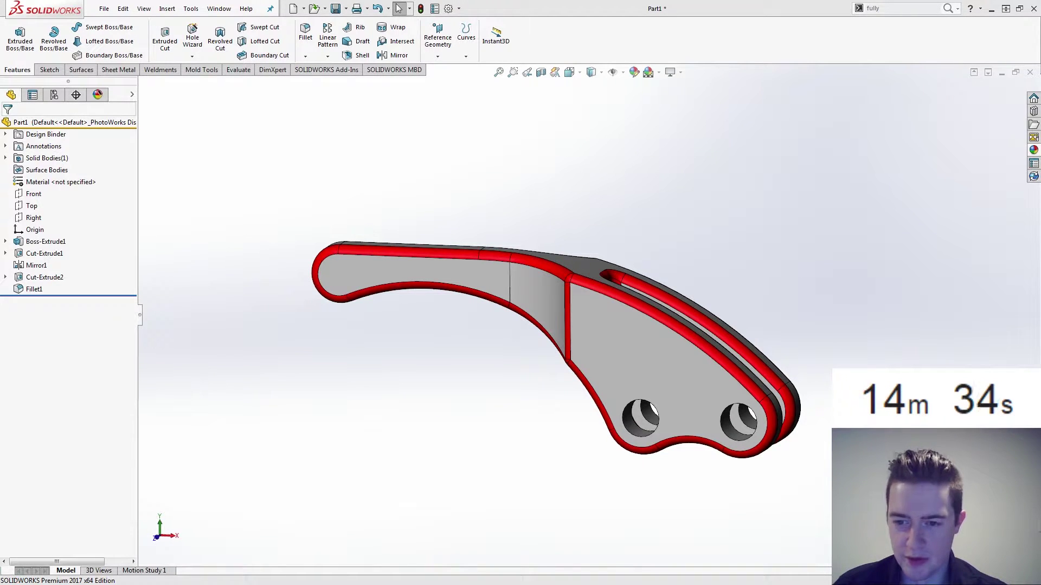
Step: Switch to Adobe Acrobat Reader, check the Phase 1 and Phase 2 lever drawings, and return to the SOLIDWORKS part
key("alt+Tab")
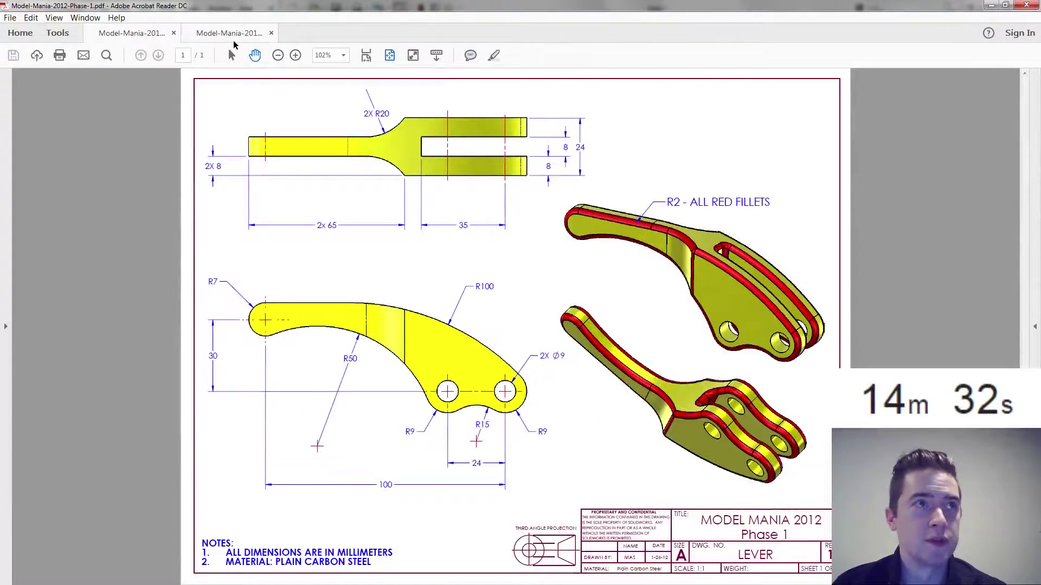
left_click(230, 33)
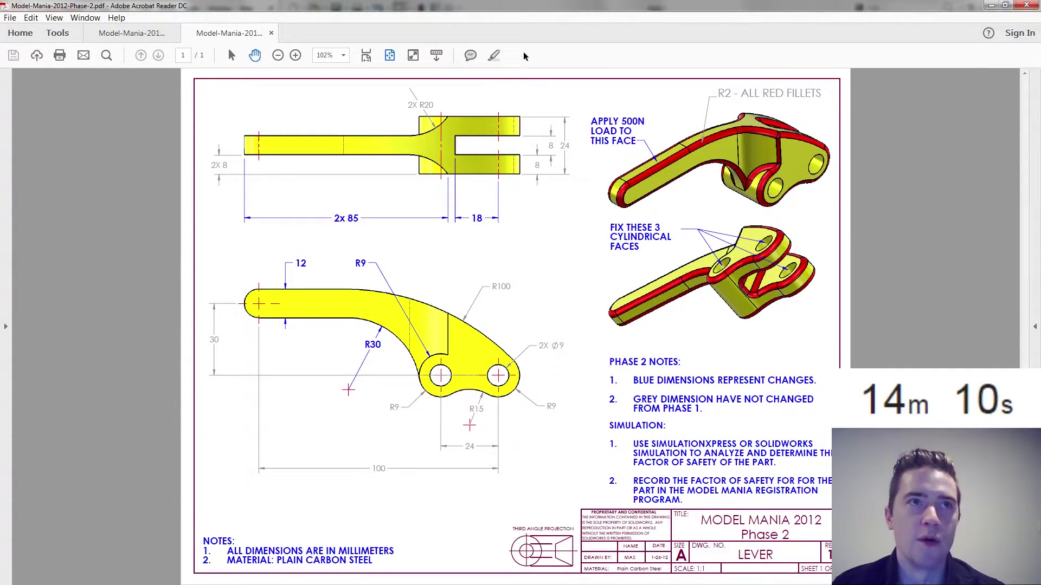
key("alt+Tab")
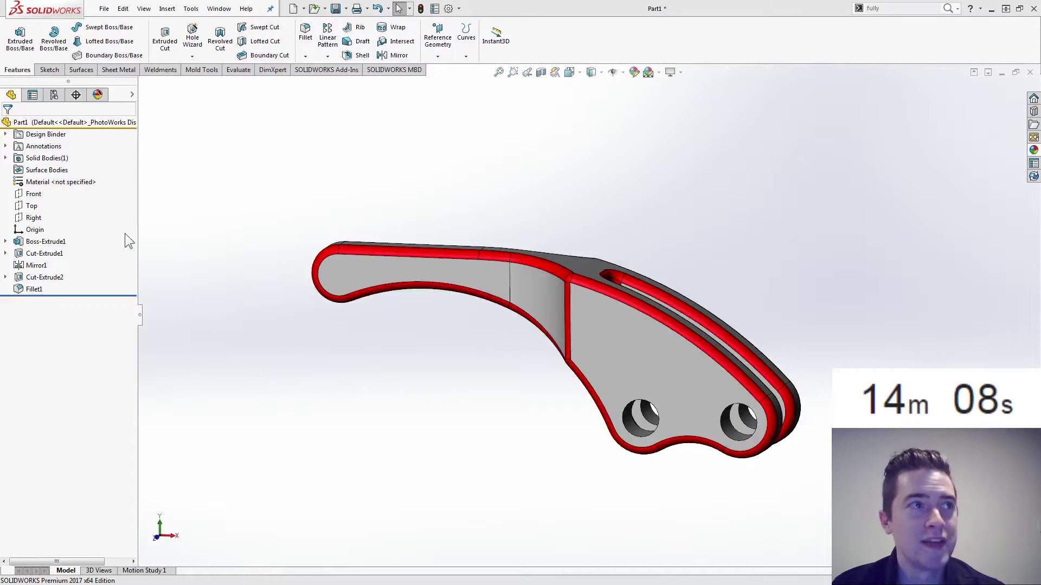
Step: Assign Plain Carbon Steel from the SOLIDWORKS steel materials to the lever part
right_click(59, 182)
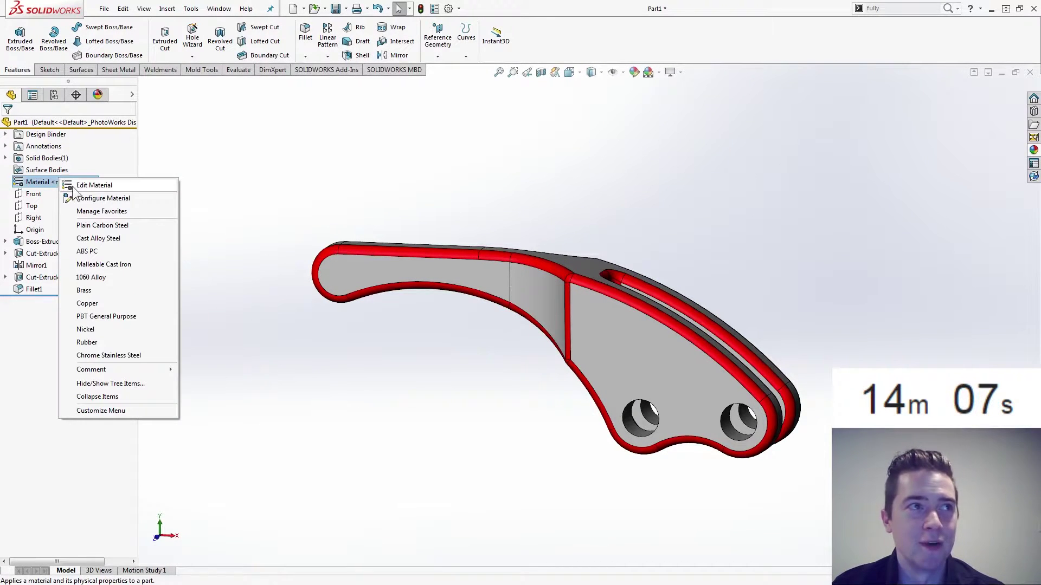
left_click(113, 186)
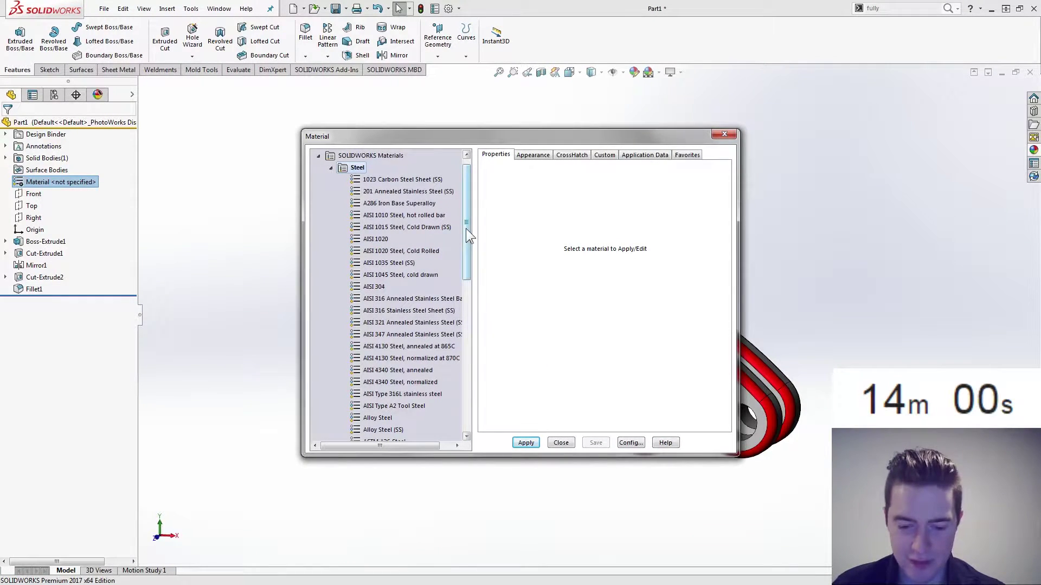
left_click_drag(466, 229, 461, 304)
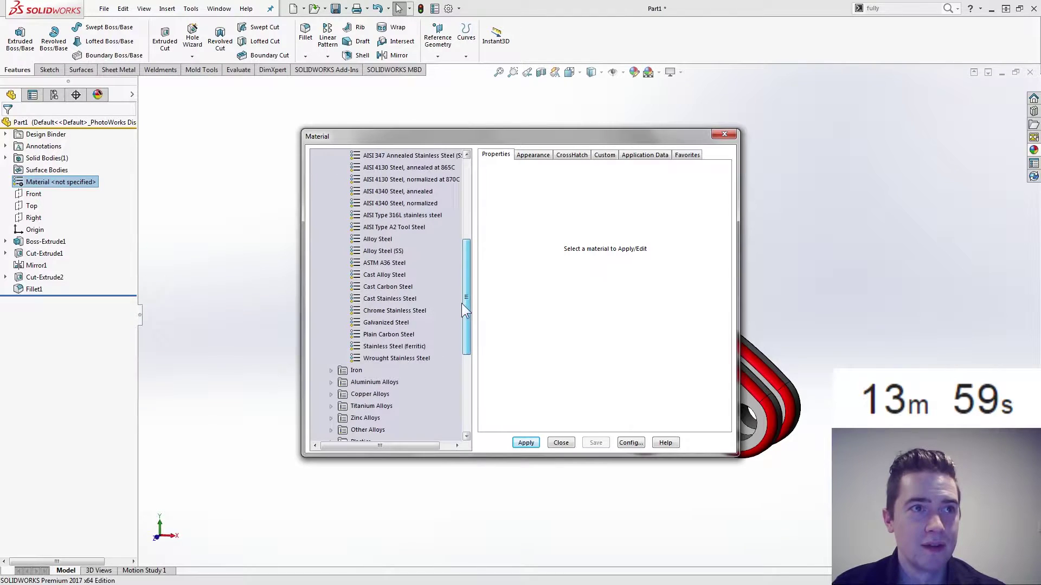
left_click(389, 334)
left_click(526, 441)
left_click(564, 443)
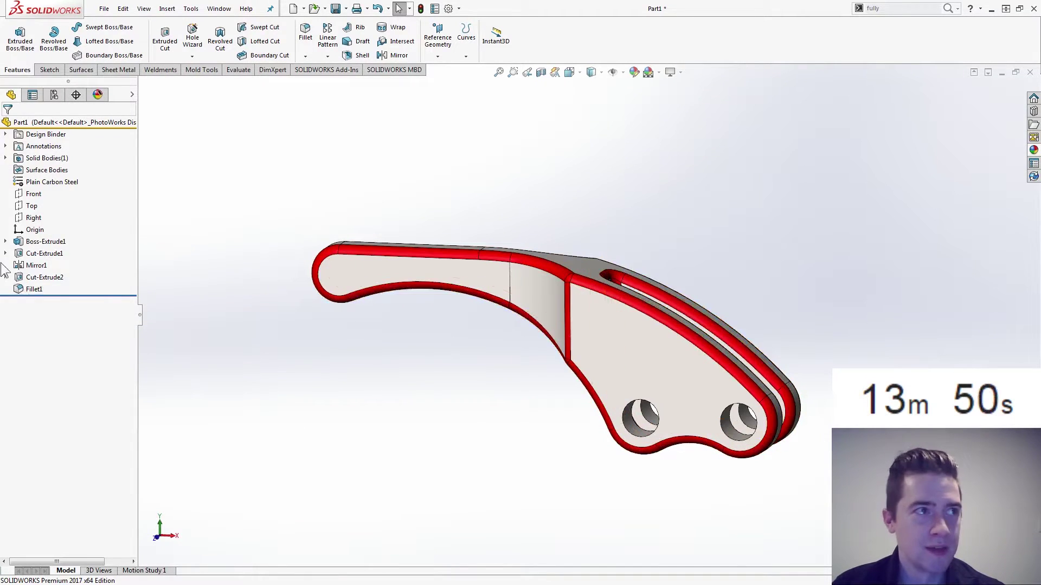
Step: Edit the base extrusion's profile sketch in the front view and try to set the lower arc's radius to 30 mm
left_click(47, 253)
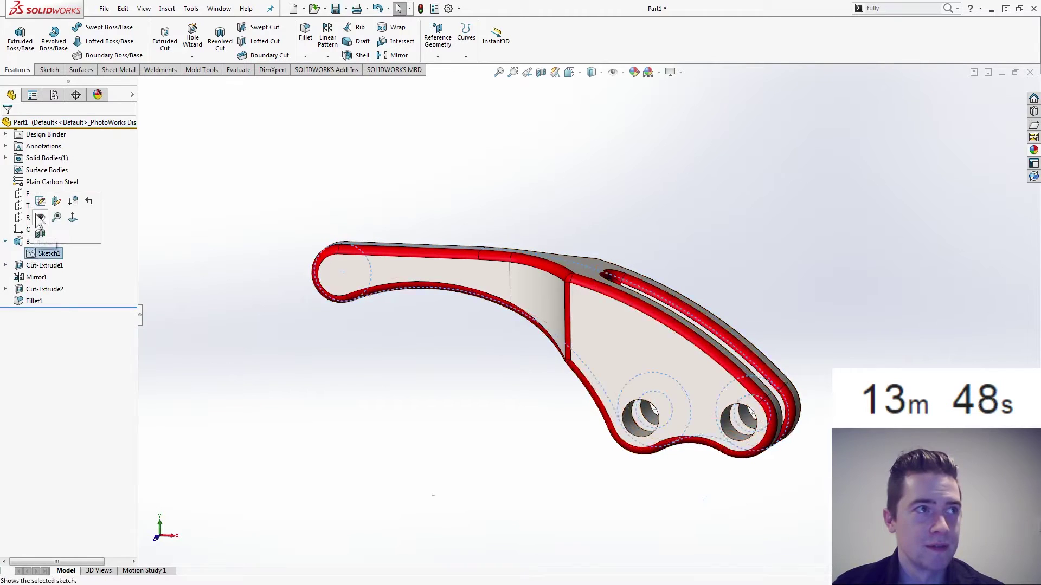
left_click(60, 207)
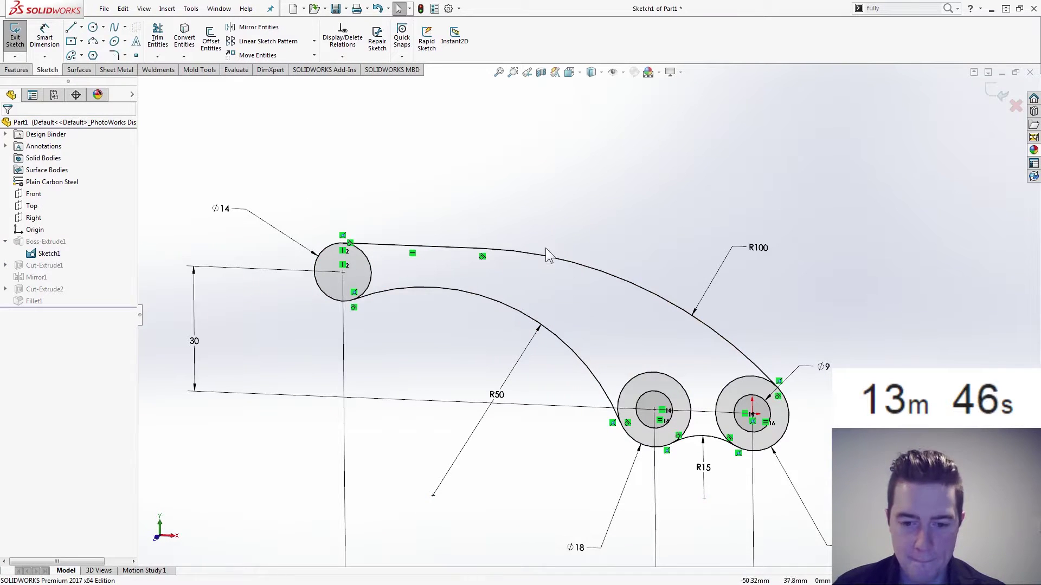
left_click(569, 72)
left_click(594, 117)
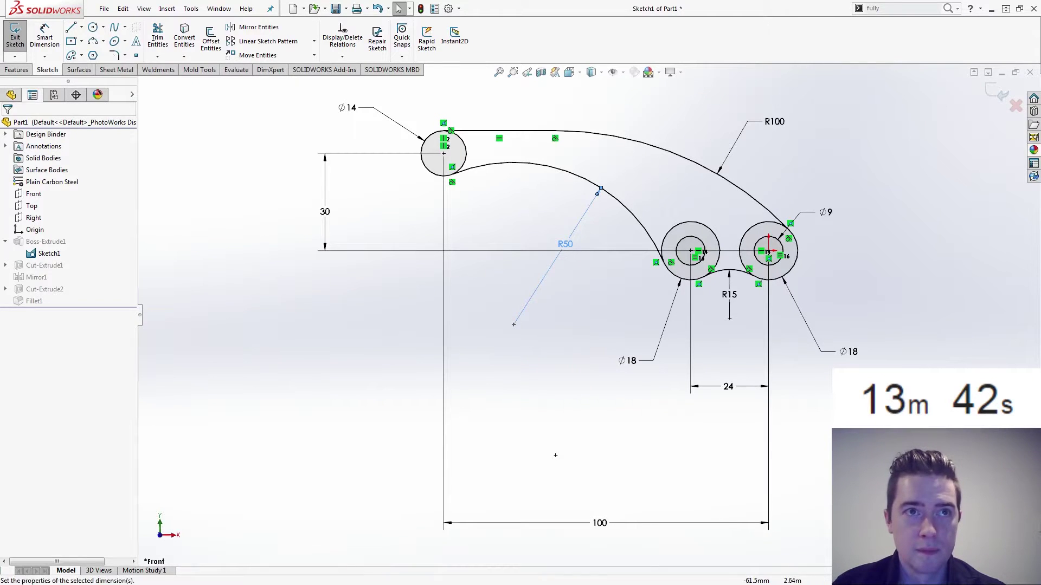
double_click(564, 244)
type("30")
key("Return")
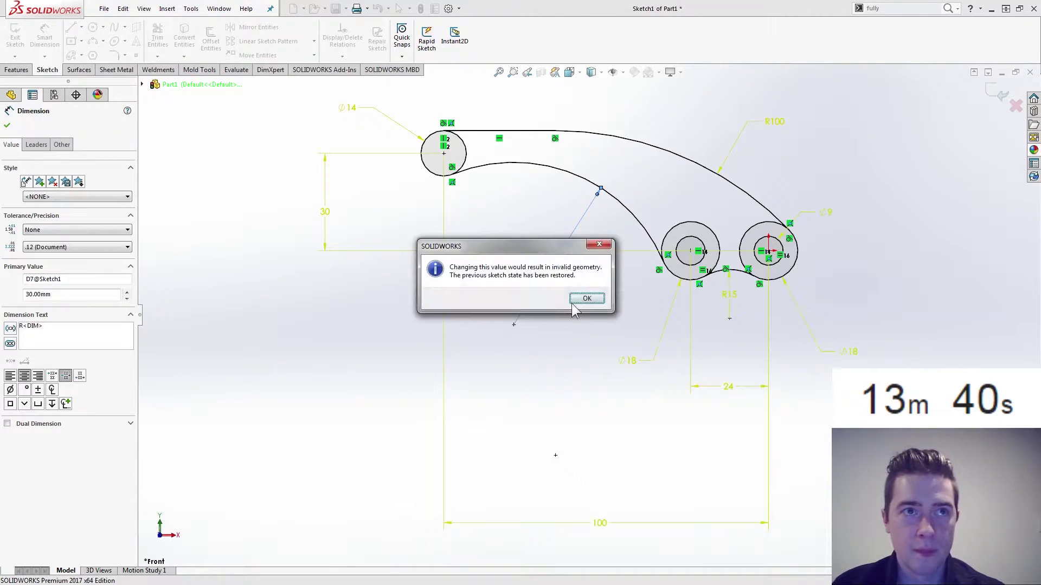
left_click(585, 298)
left_click(575, 303)
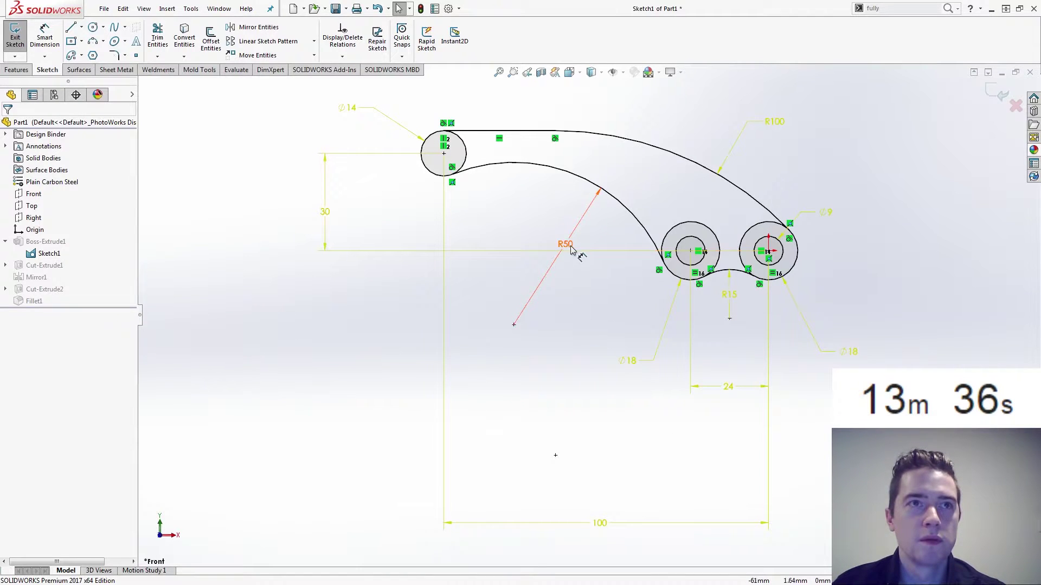
left_click(377, 8)
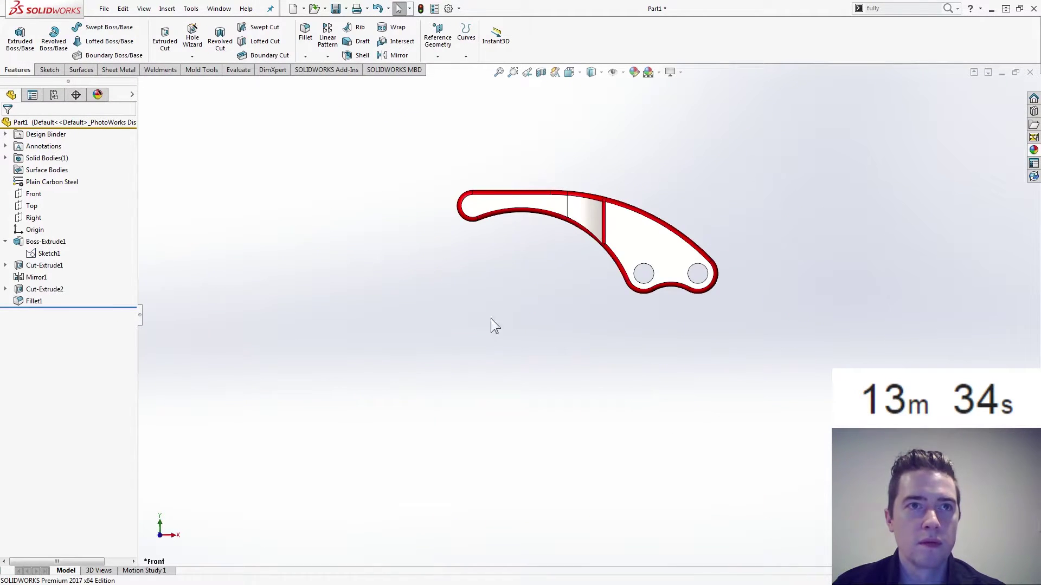
Step: Reopen the base extrusion's profile sketch and delete the R50 arc along the lever's lower edge
left_click(48, 253)
left_click(54, 203)
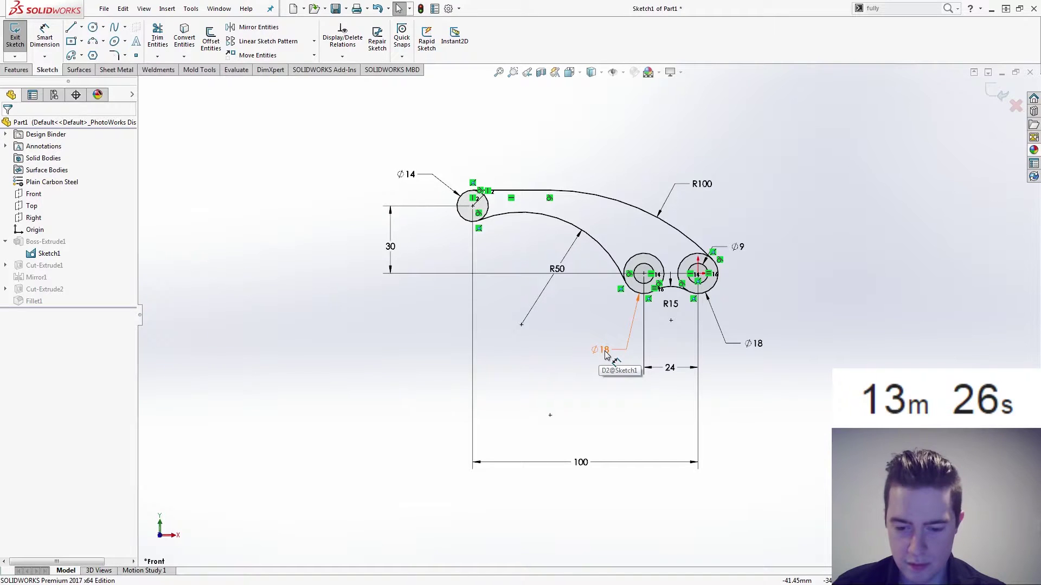
left_click(528, 217)
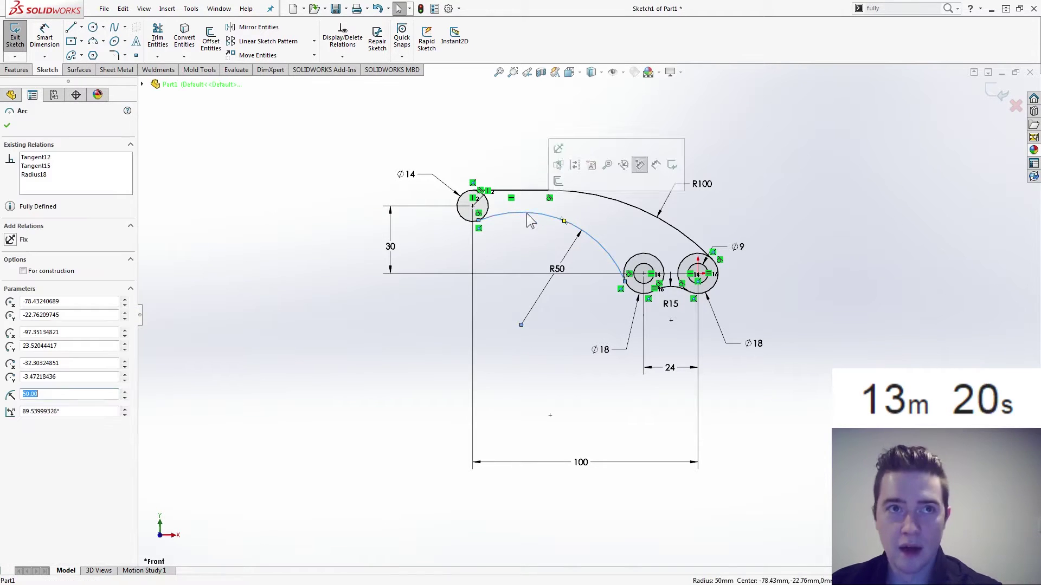
key("Delete")
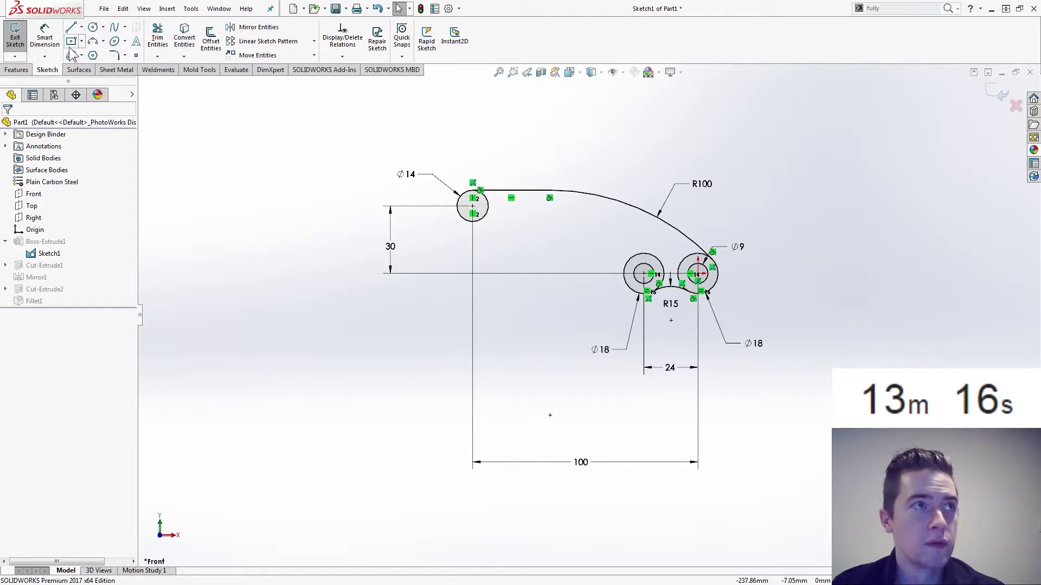
Step: Sketch a horizontal line about 37 mm long from the handle circle's bottom, continued by a tangent arc about R34 ending on the nearer 18 mm circle
left_click(71, 27)
left_click(473, 221)
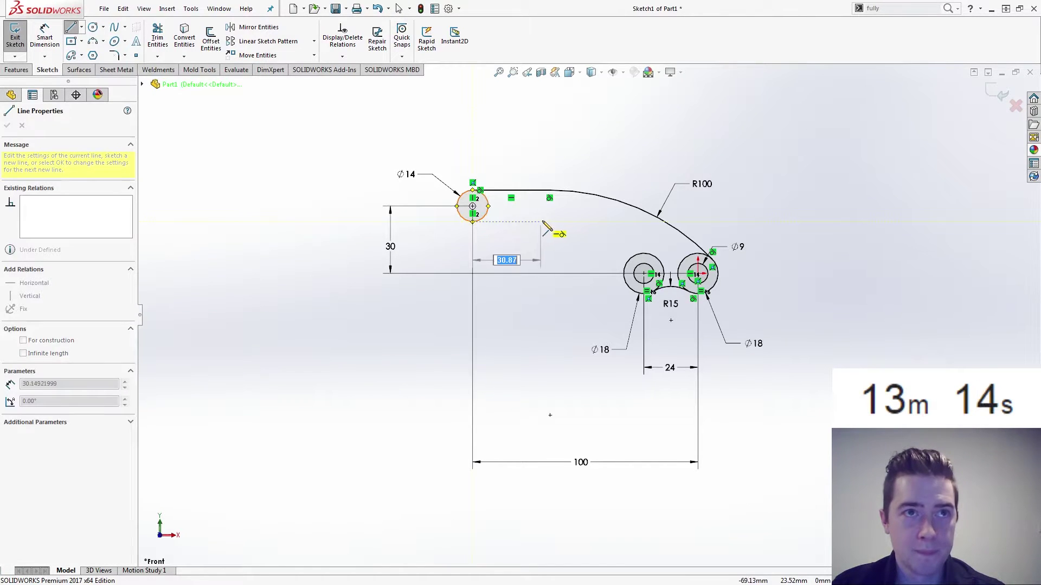
left_click(555, 223)
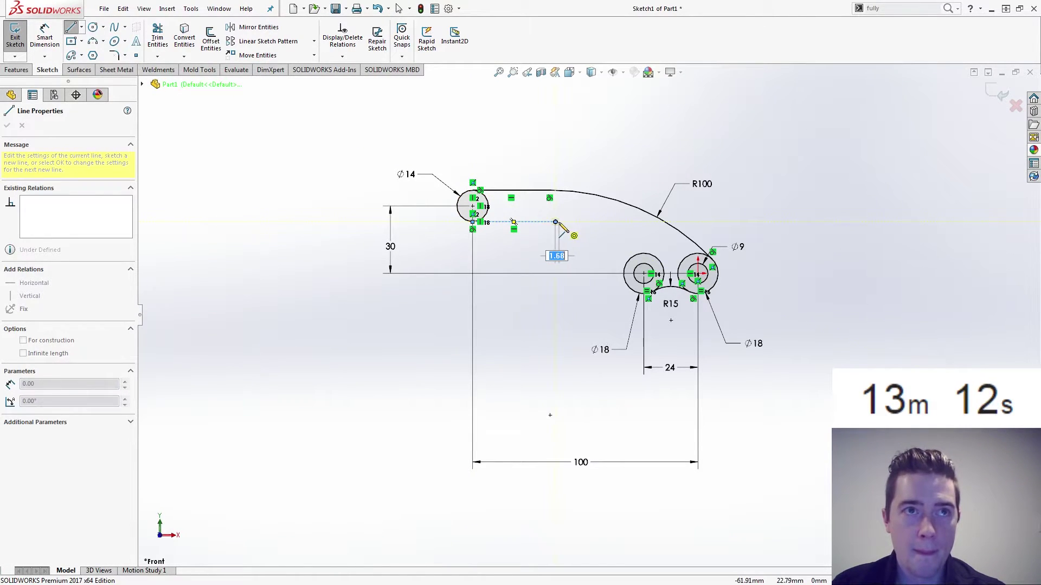
mouse_move(555, 223)
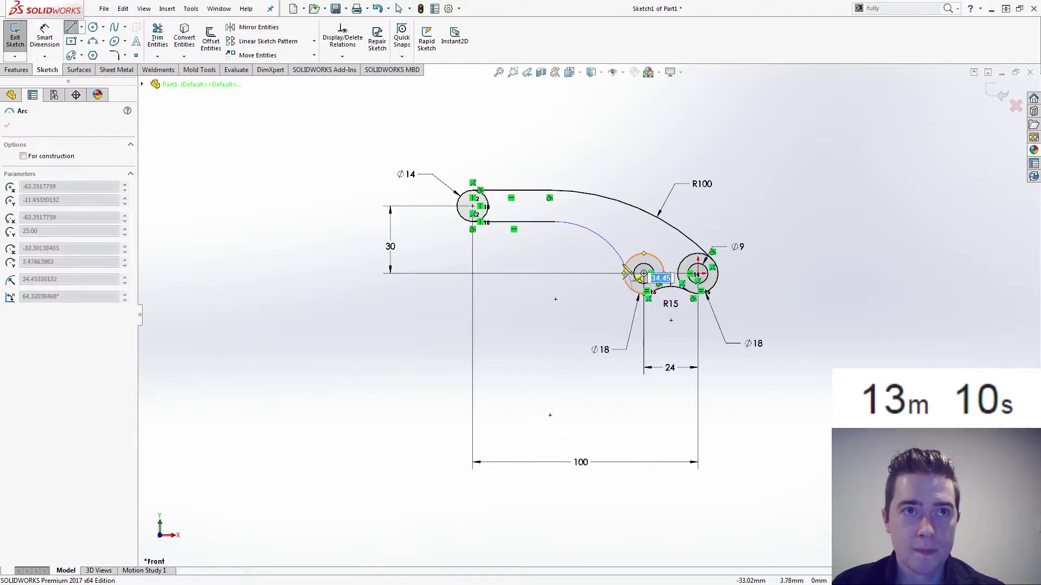
left_click(625, 273)
key("Escape")
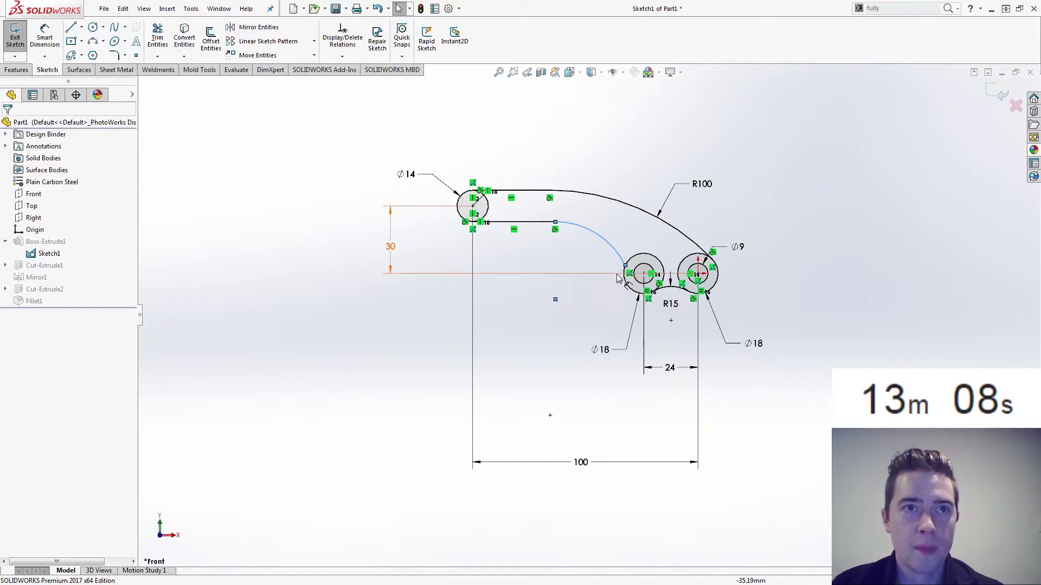
Step: Add a tangent relation between the new lower arc and the adjoining 18 mm circle
left_click(625, 266)
left_click(625, 281, "ctrl")
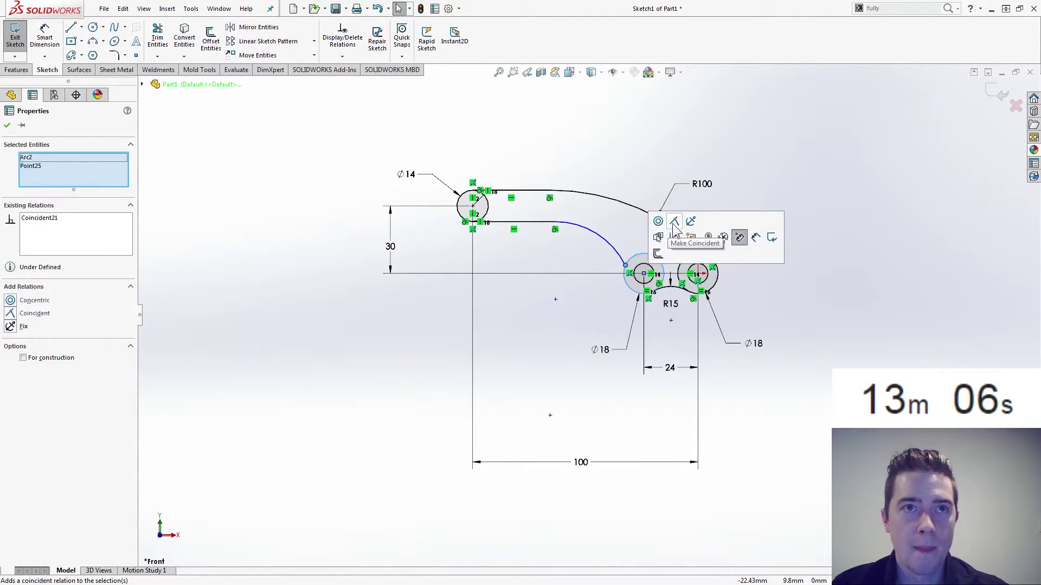
left_click(568, 276)
left_click(618, 253)
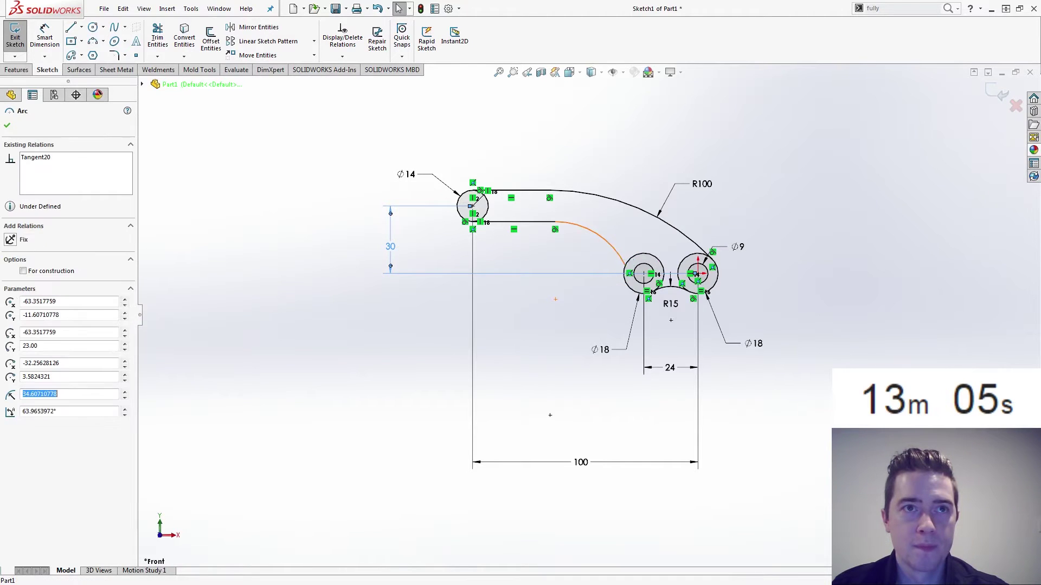
left_click(625, 281, "ctrl")
left_click(673, 216)
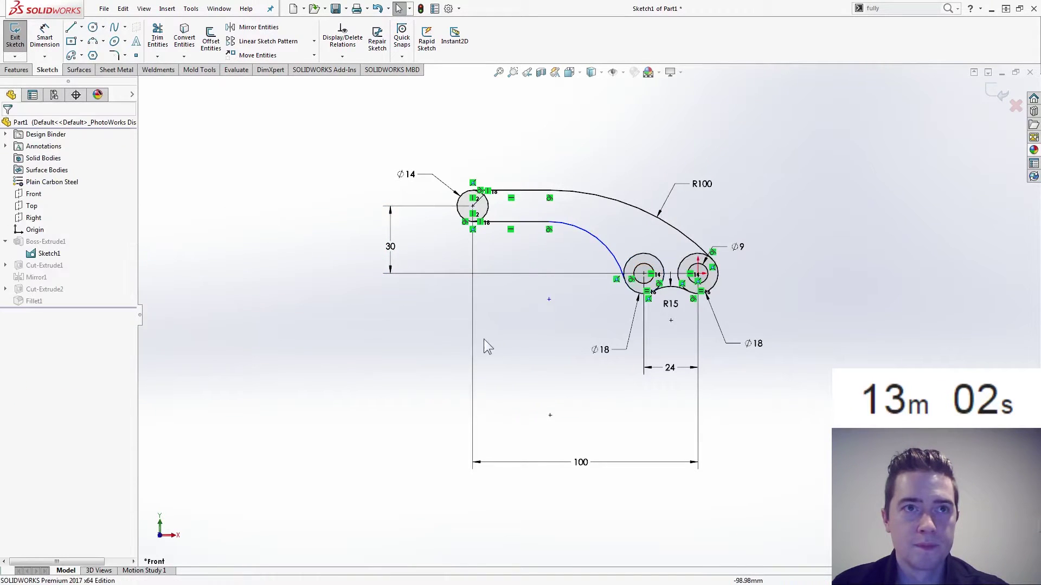
Step: Try to dimension the distance between the handle's upper and lower horizontal lines
right_click_drag(401, 377, 398, 337)
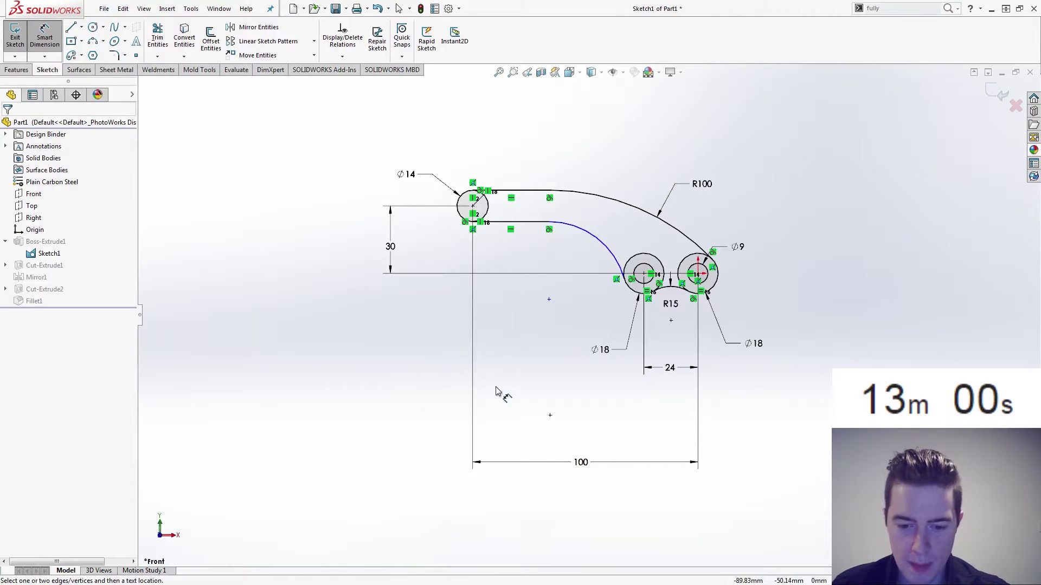
left_click(509, 222)
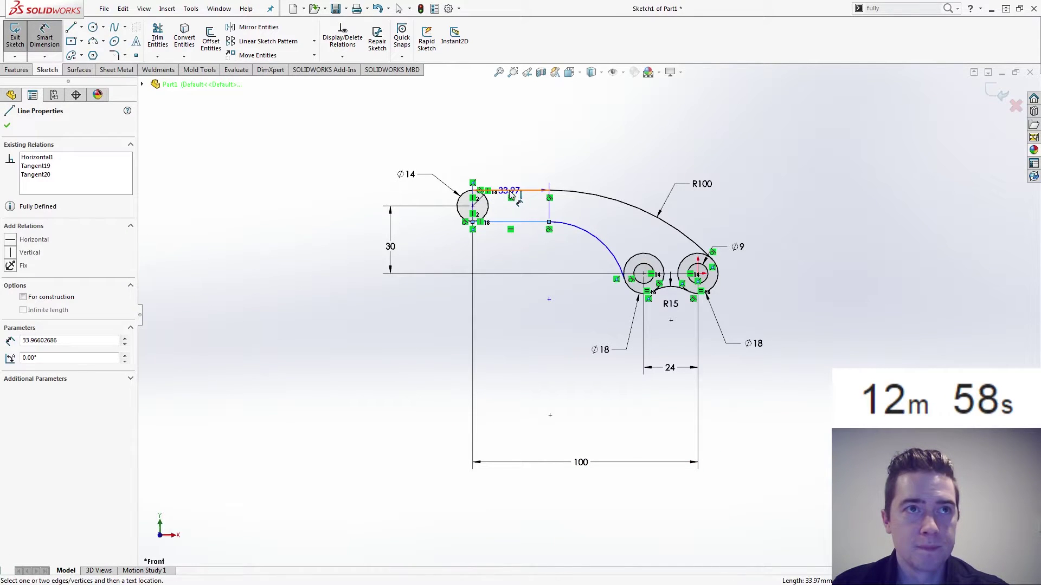
left_click(510, 191)
left_click(343, 219)
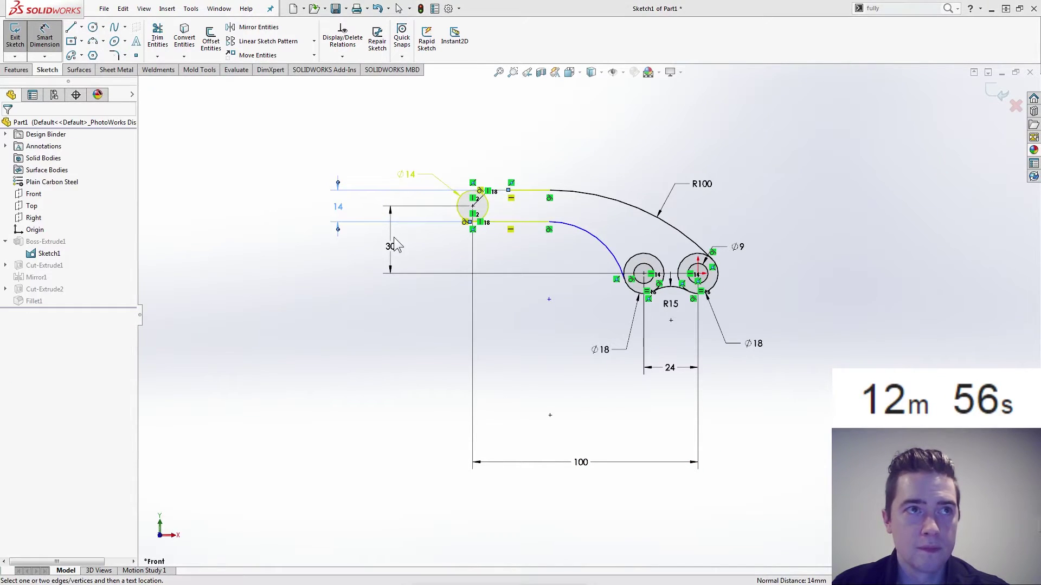
key("Escape")
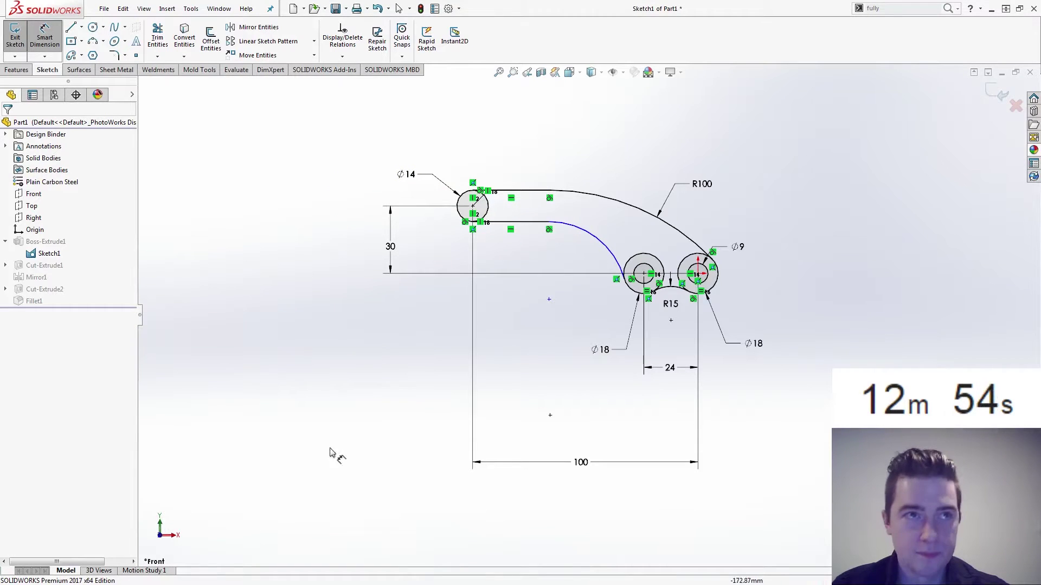
Step: Delete the 30 mm vertical dimension and set the handle-end circle's diameter to 12 mm
left_click(390, 246)
key("Delete")
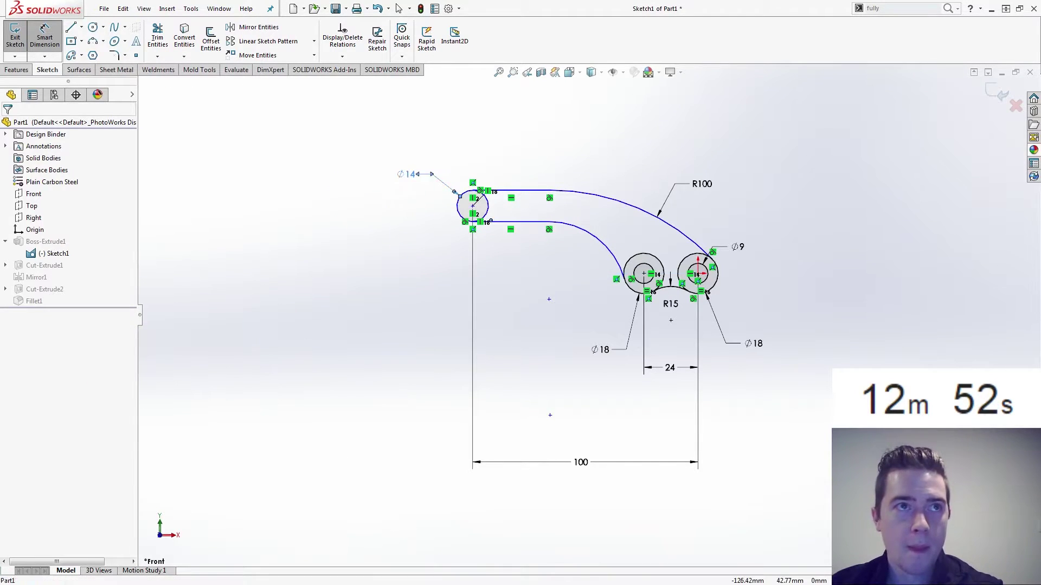
double_click(411, 174)
type("12")
key("Return")
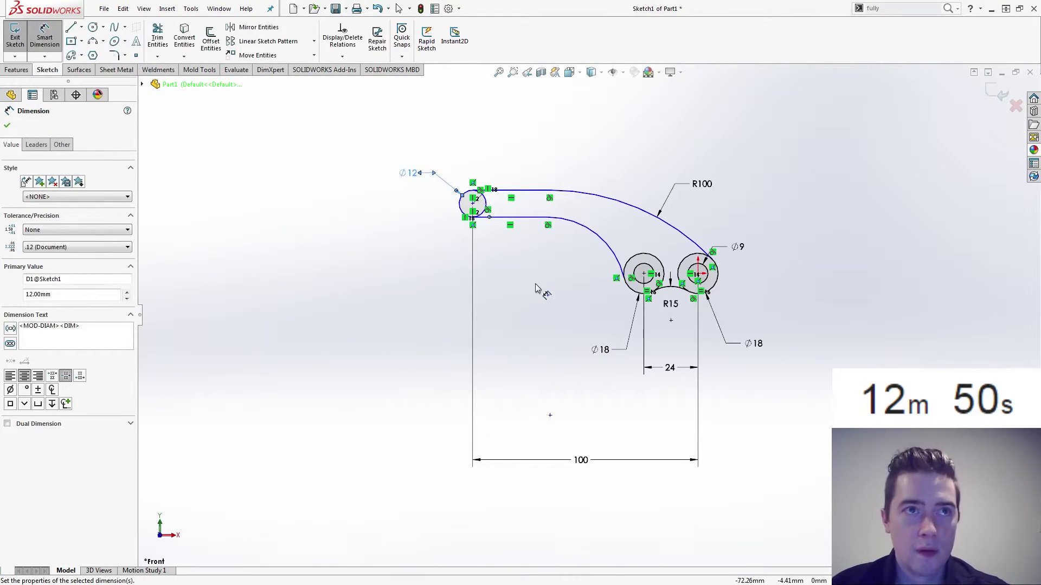
Step: Dimension the lower tangent arc with a radius of 30 mm
left_click(591, 235)
left_click(553, 252)
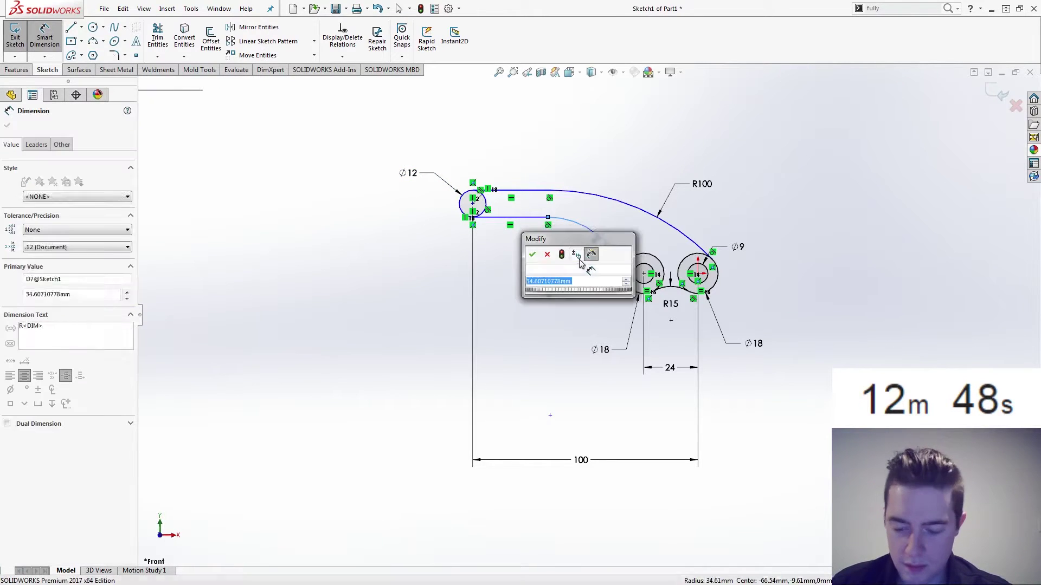
type("30")
key("Return")
scroll(596, 244, "down", 2)
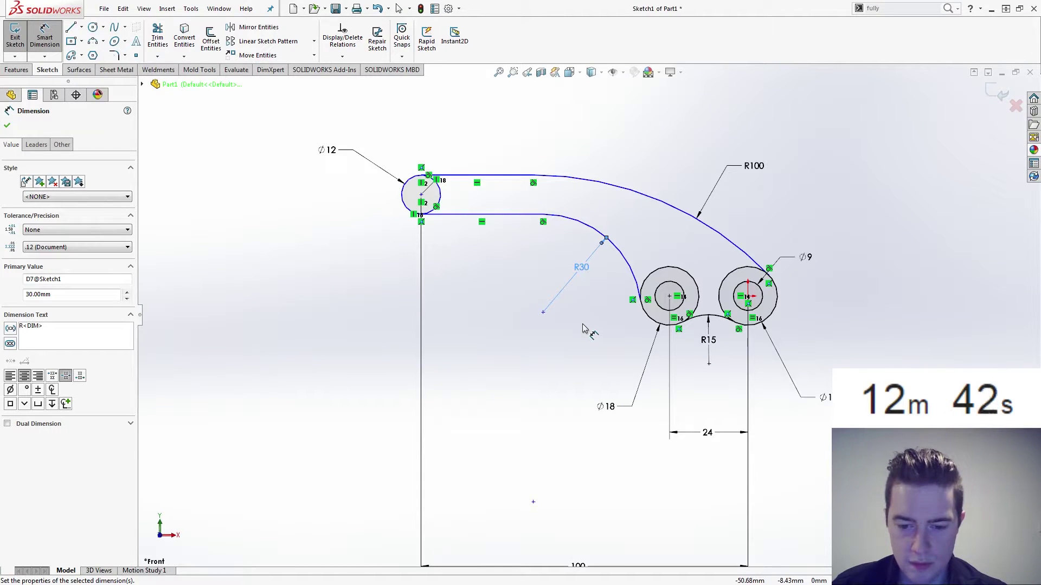
key("Escape")
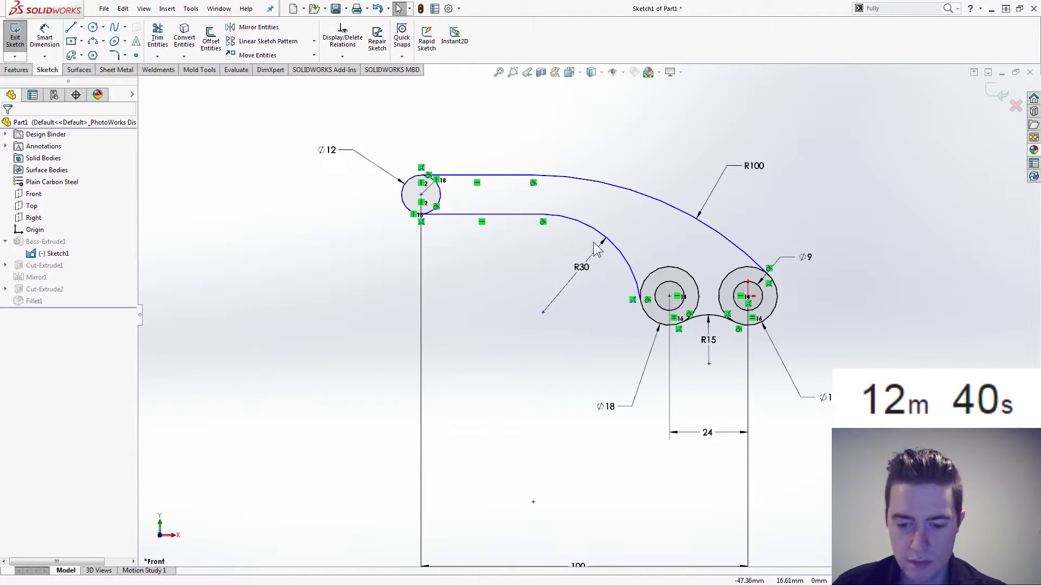
Step: Dimension the vertical distance between the handle-end circle's center and the origin, and exit the sketch to rebuild the lever
scroll(593, 243, "down", 2)
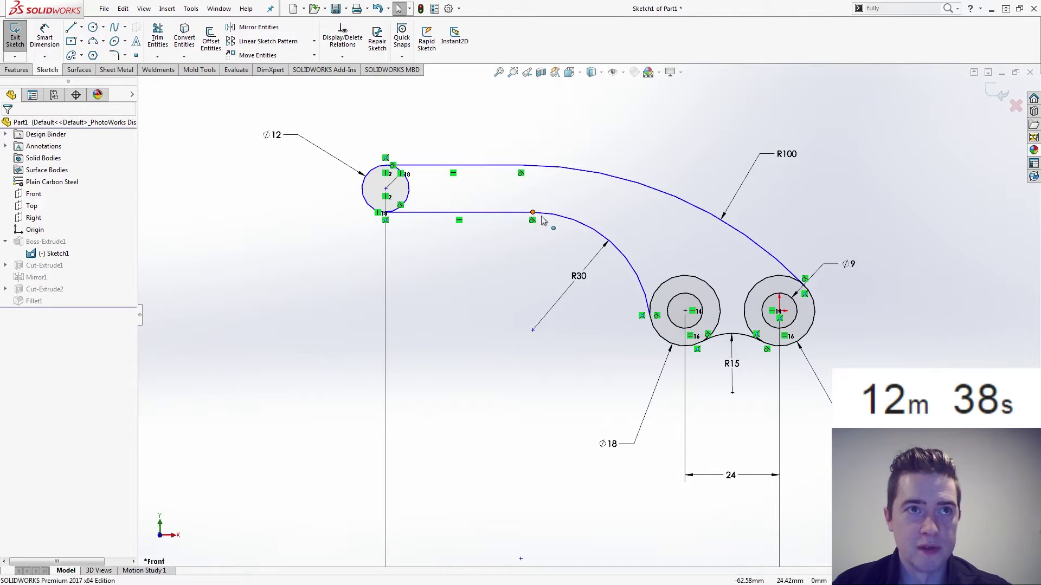
mouse_move(538, 217)
left_mouse_down()
mouse_move(552, 209)
mouse_move(540, 207)
left_mouse_up()
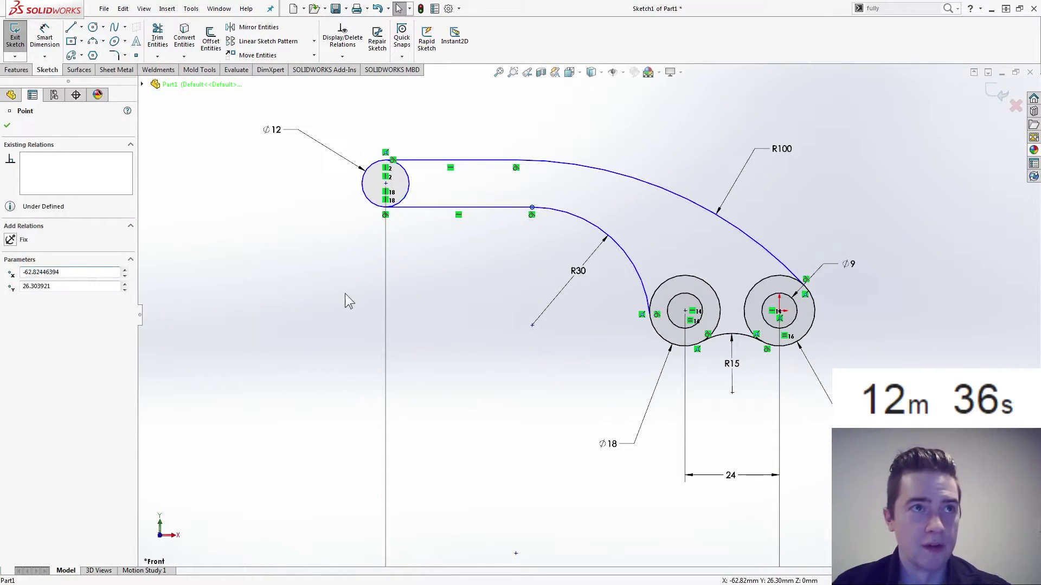
right_click_drag(347, 300, 330, 236)
left_click(373, 203)
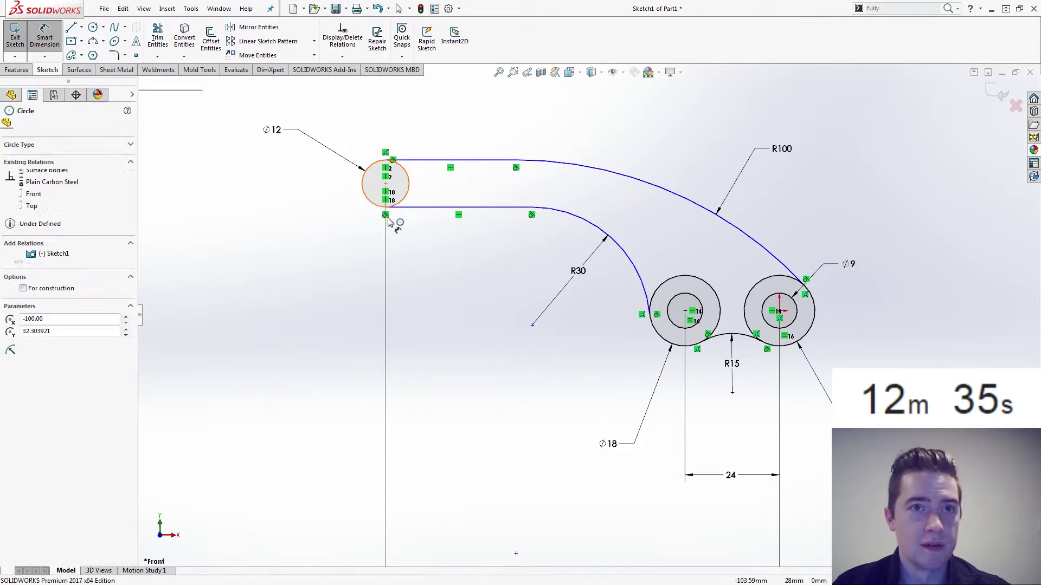
left_click(779, 311)
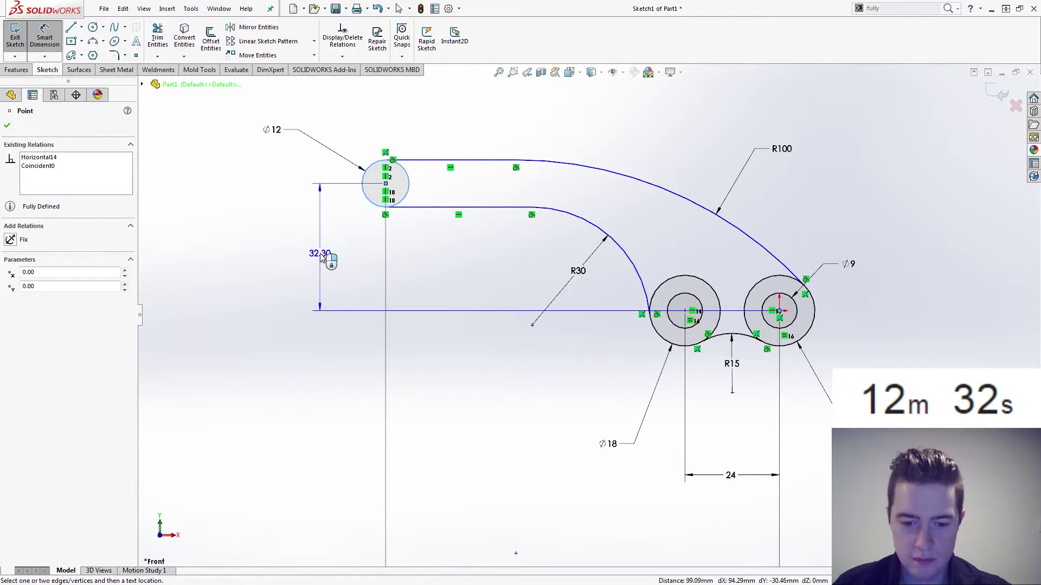
left_click(323, 259)
key("Return")
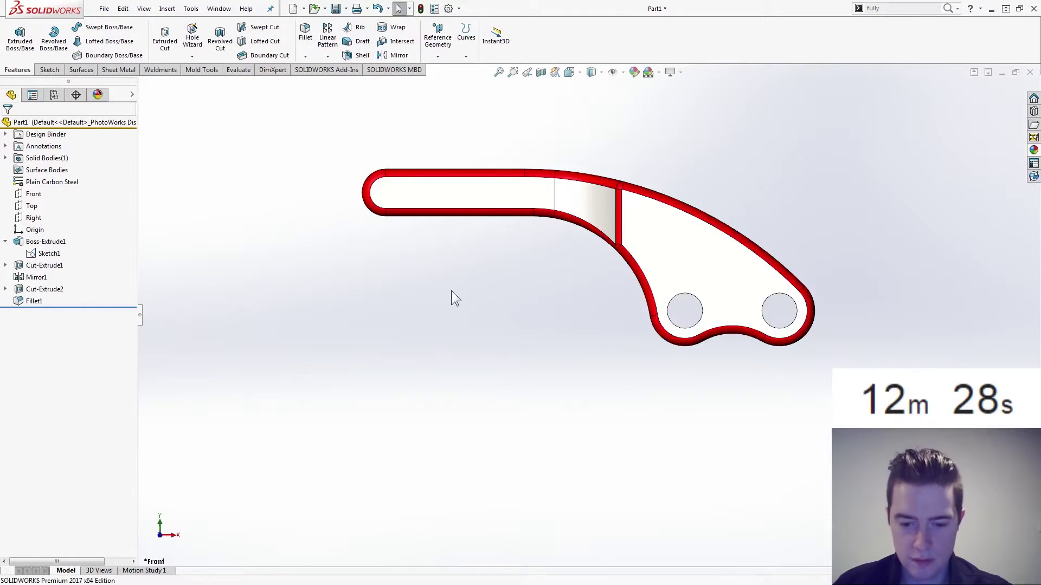
Step: Set the overall length of the side cut's profile in Sketch2 to 85 mm and rebuild the part
left_click(49, 253)
left_click(5, 265)
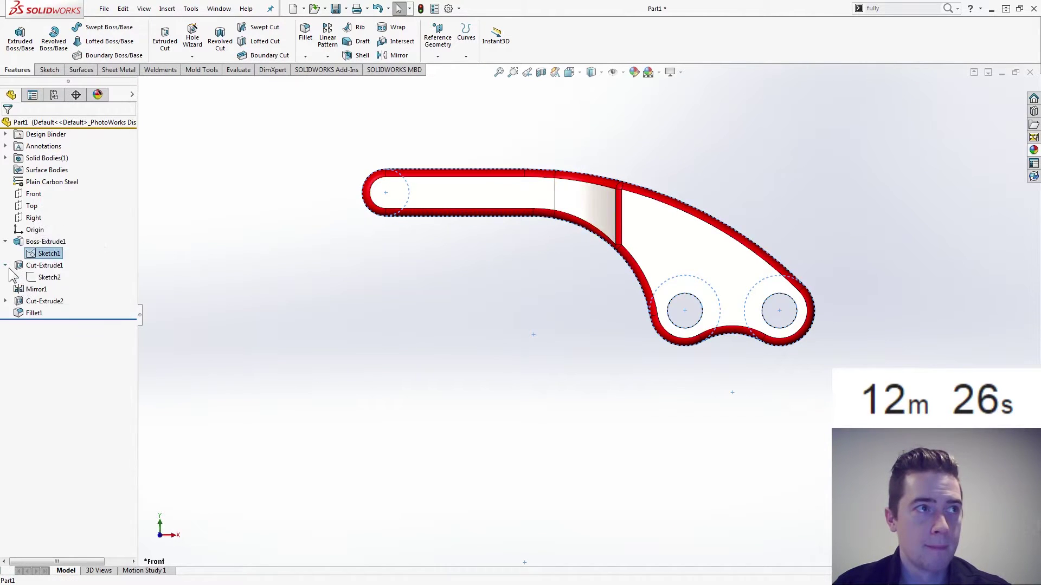
left_click(49, 277)
left_click(47, 230)
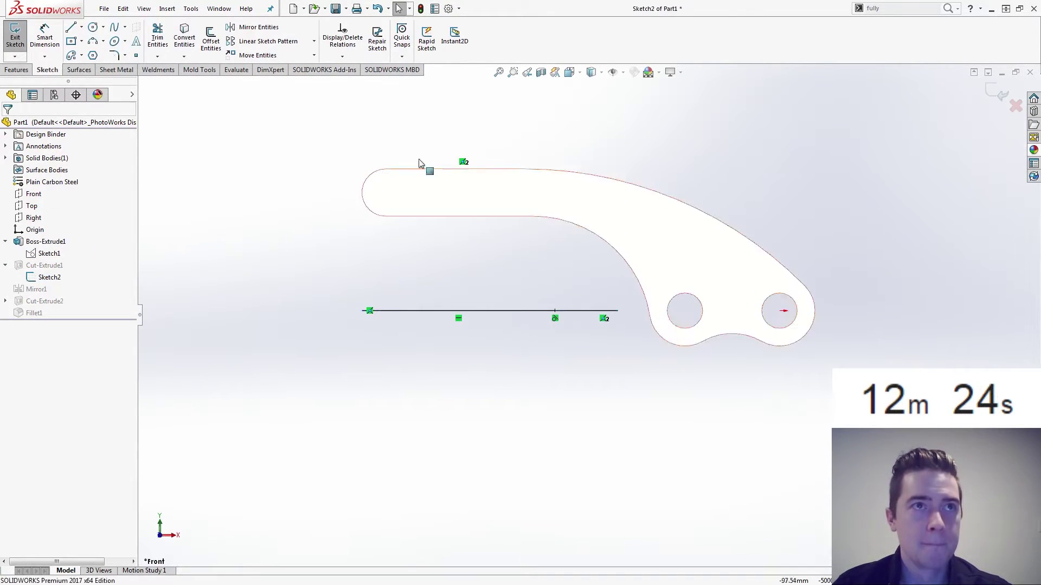
left_click(569, 72)
left_click(631, 135)
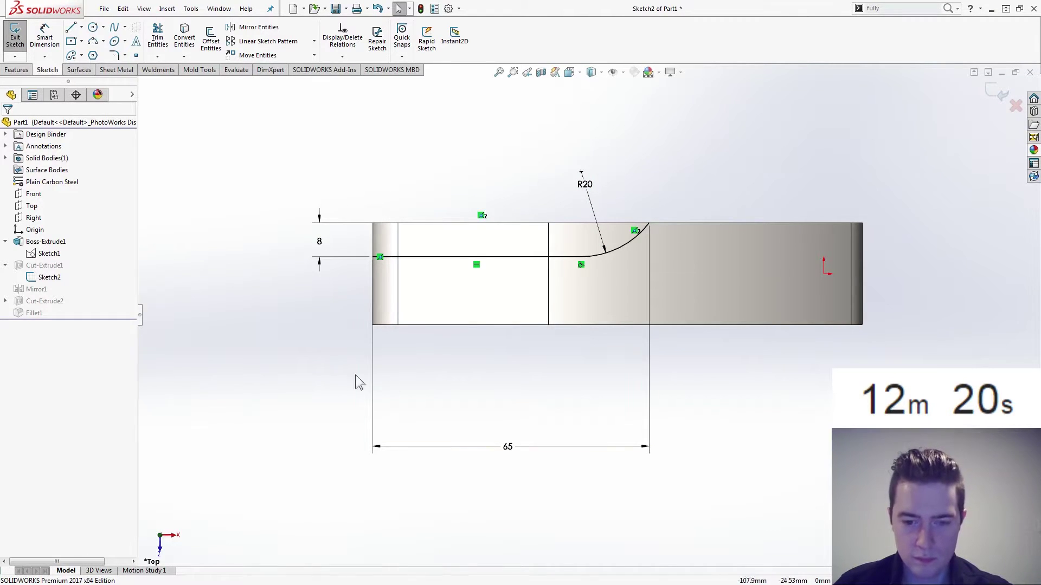
double_click(508, 447)
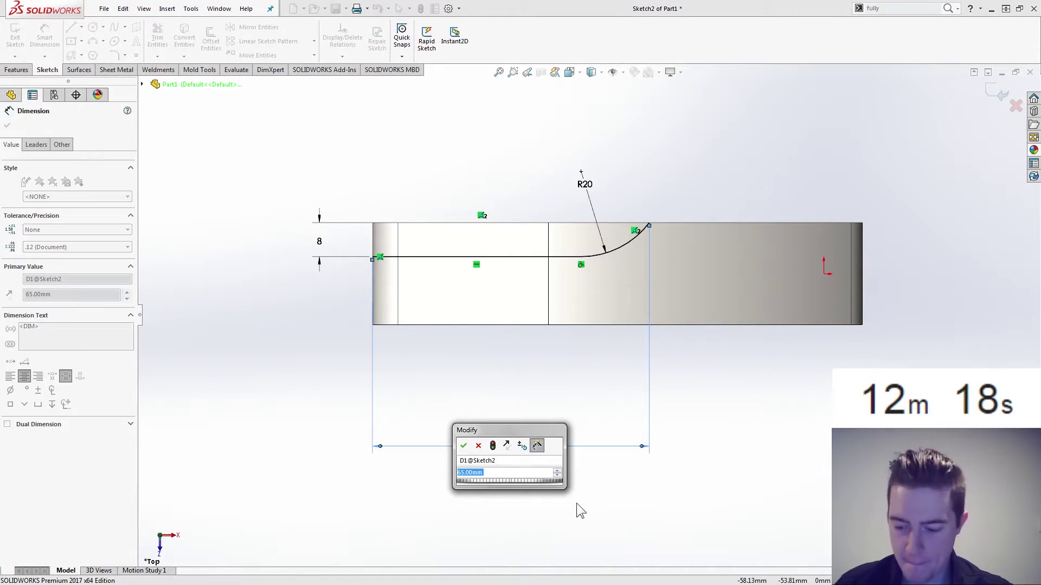
type("85")
key("Return")
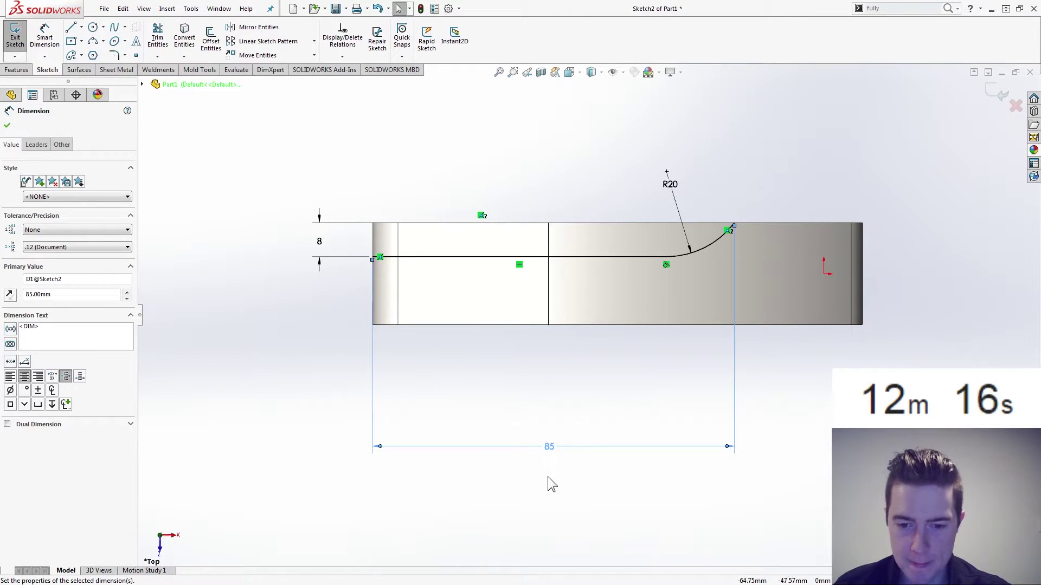
left_click(995, 93)
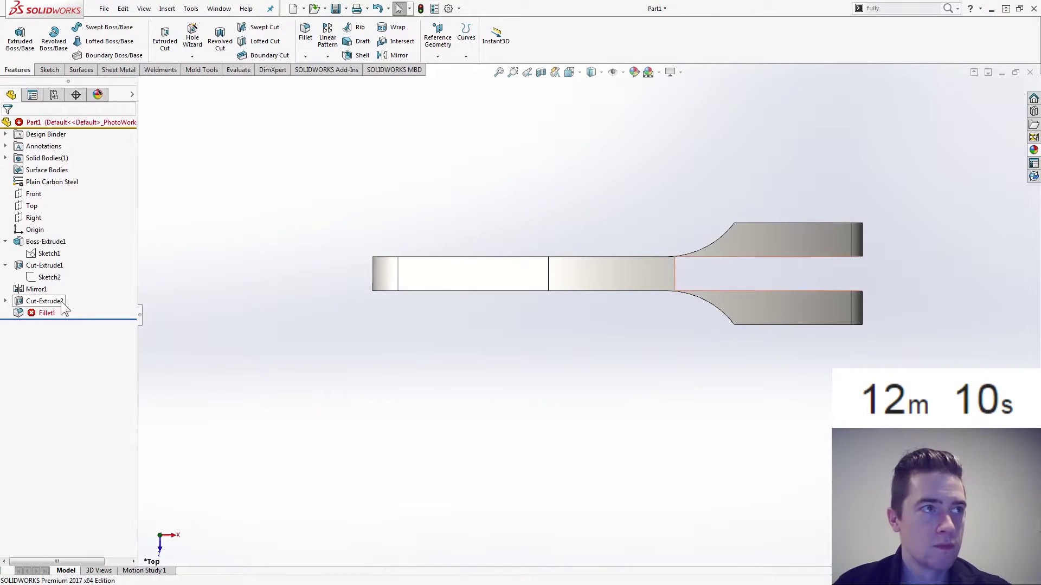
Step: Set the distance from the slot's inner end to the origin in Sketch3 to 18 mm and rebuild
left_click(5, 301)
left_click(43, 314)
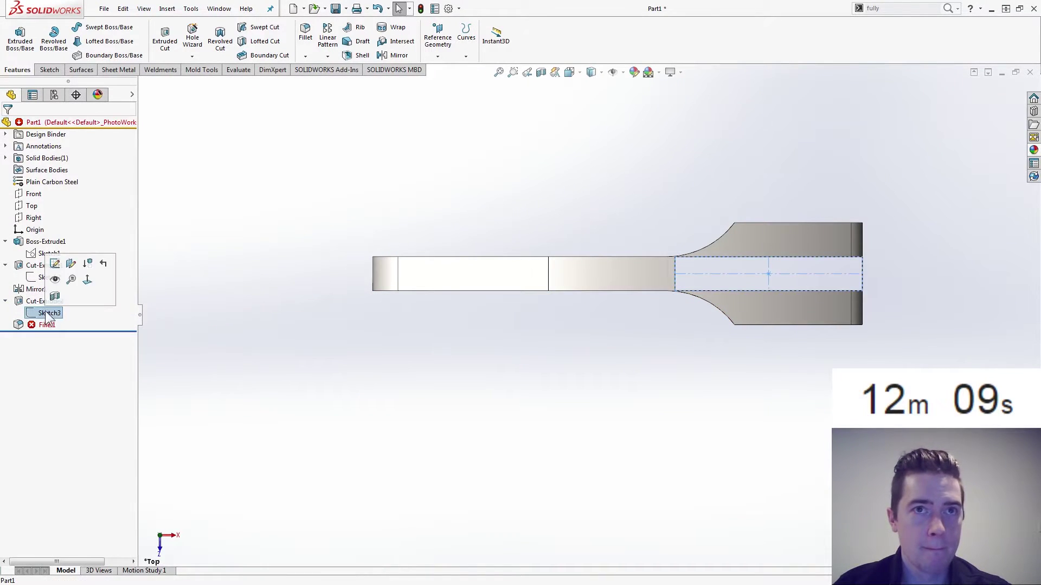
left_click(57, 277)
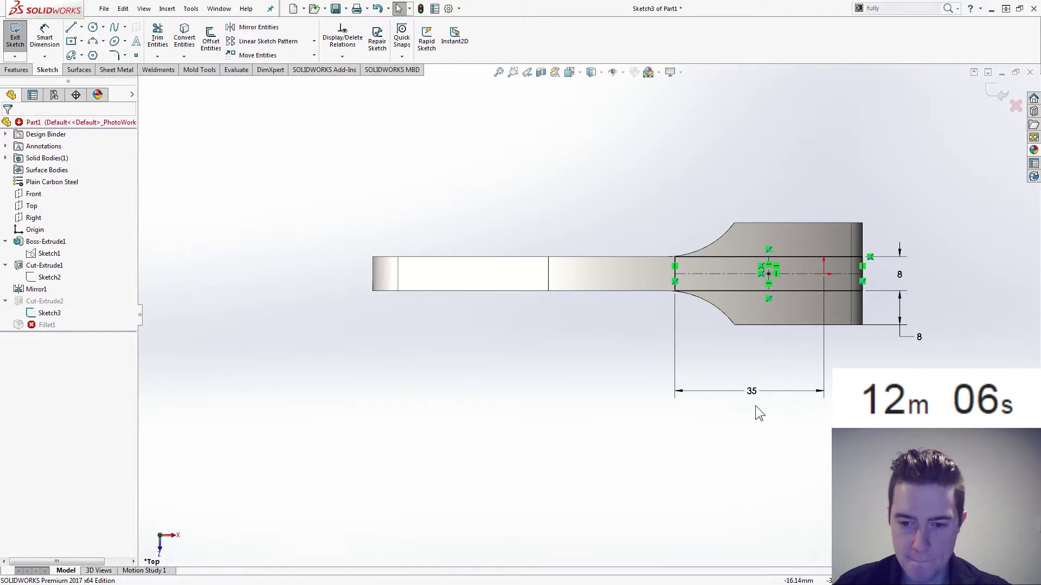
double_click(752, 392)
type("18")
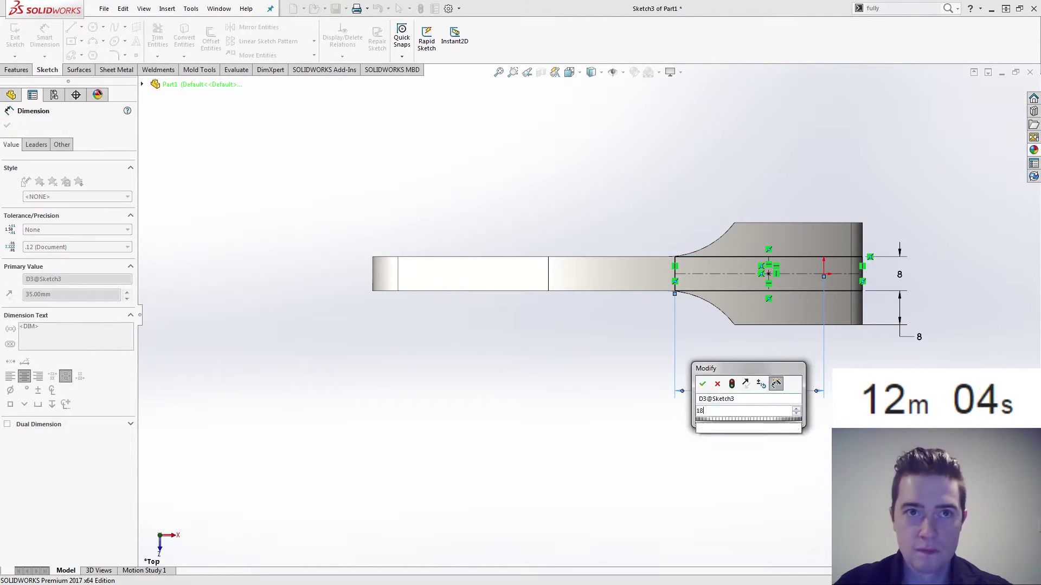
key("Return")
left_click(987, 93)
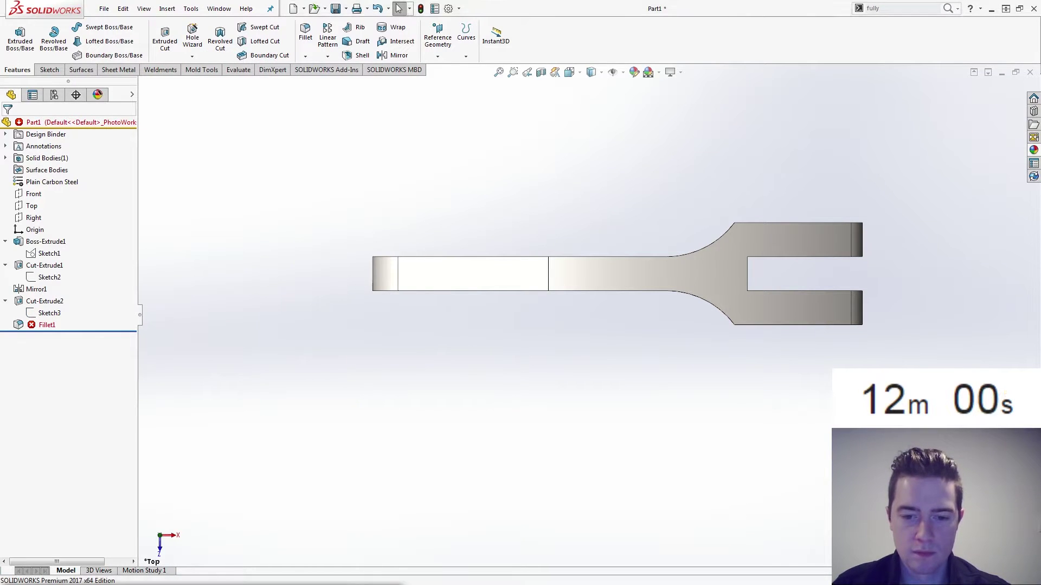
Step: Roll the model back to just after Cut-Extrude1, ahead of the mirror feature
middle_click_drag(331, 416, 368, 413)
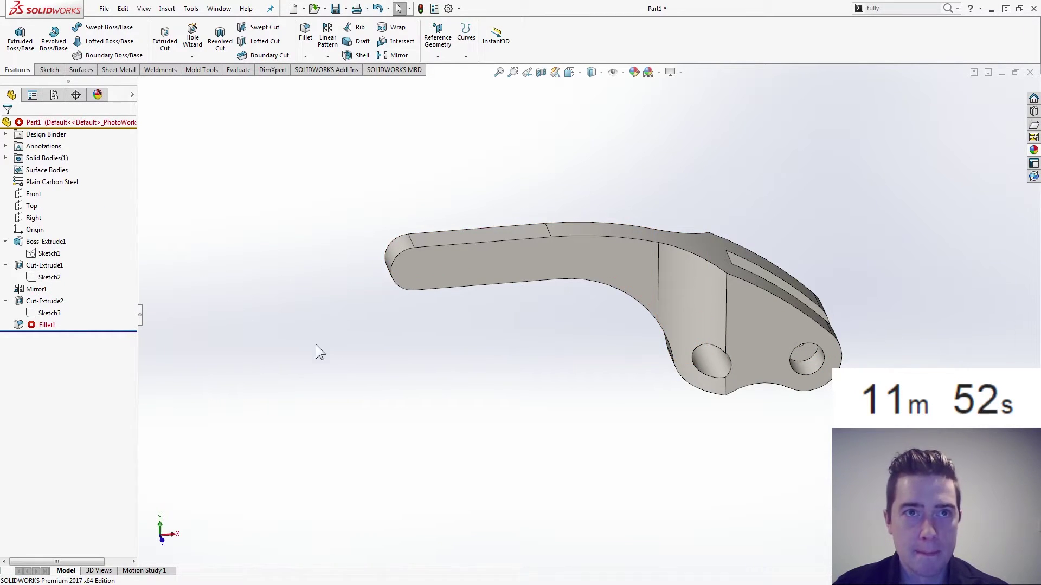
left_click_drag(79, 330, 75, 284)
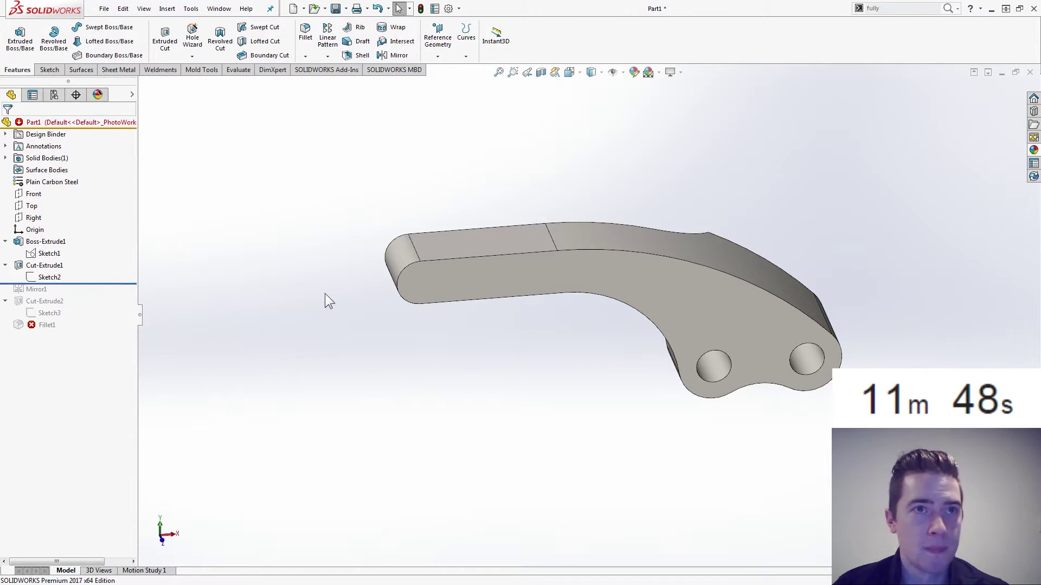
middle_click_drag(329, 293, 262, 274)
key("Down")
key("Down")
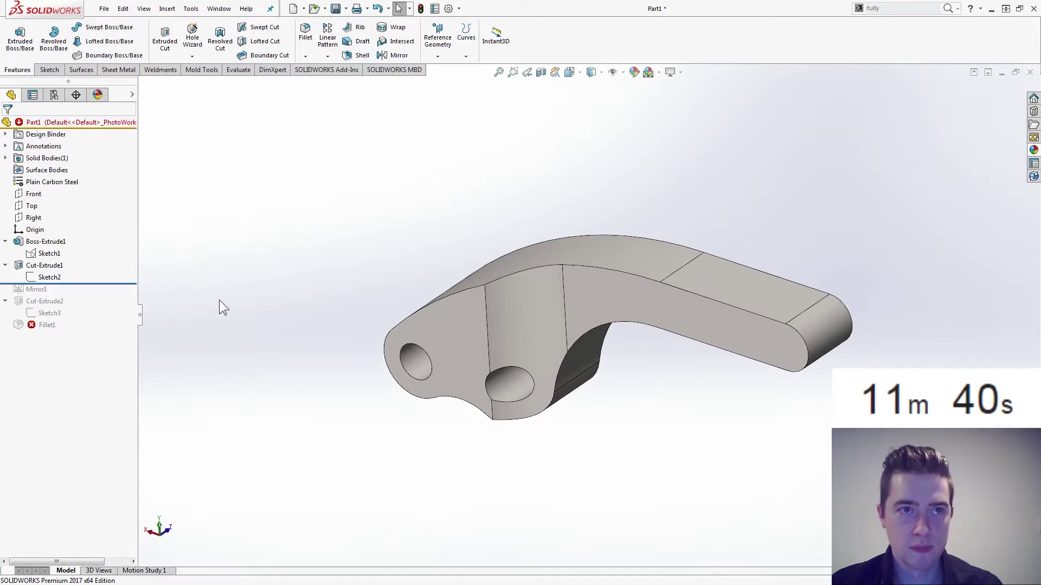
Step: Extrude the ring regions around the two pivot holes from Sketch1 with a 24 mm Mid Plane boss, merging the result
left_click(39, 253)
left_click(20, 38)
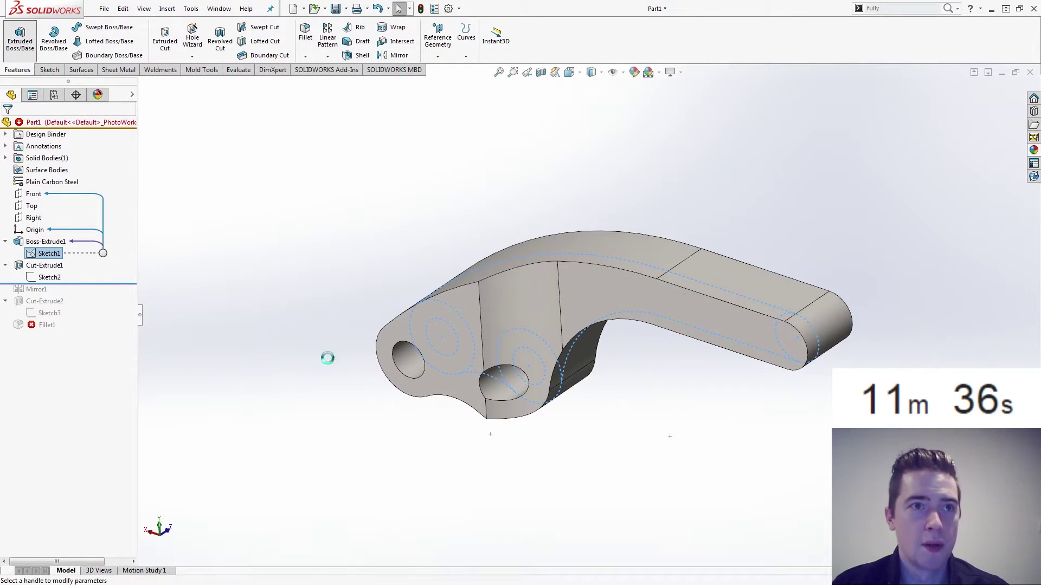
left_click(549, 354)
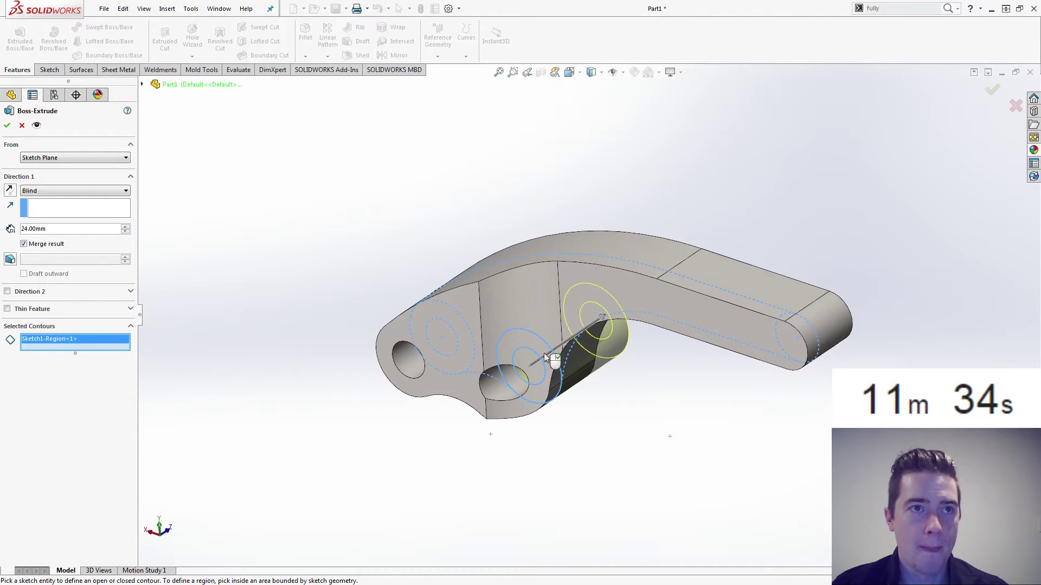
left_click(460, 343)
left_click(468, 345)
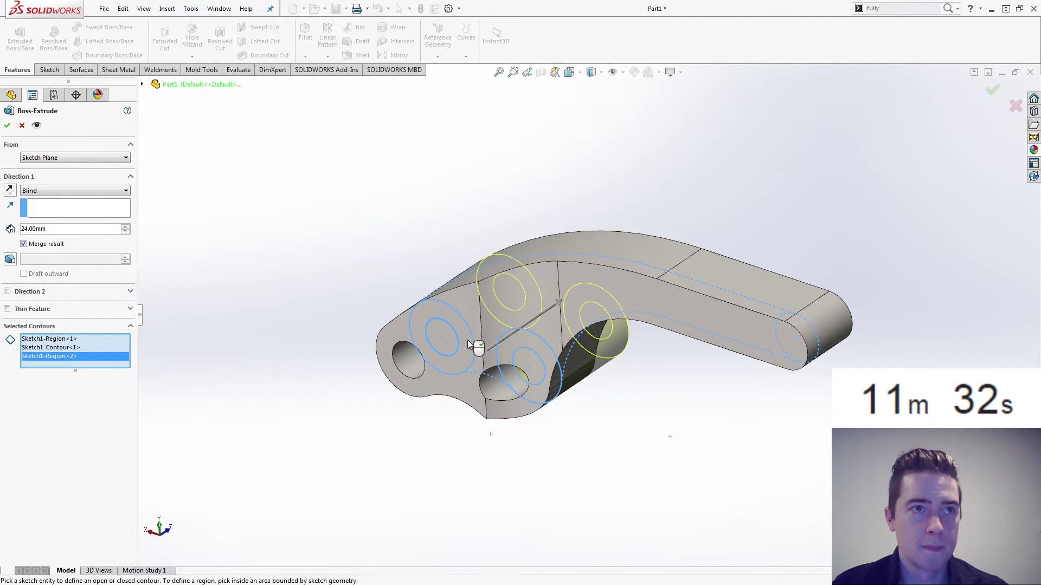
left_click(60, 191)
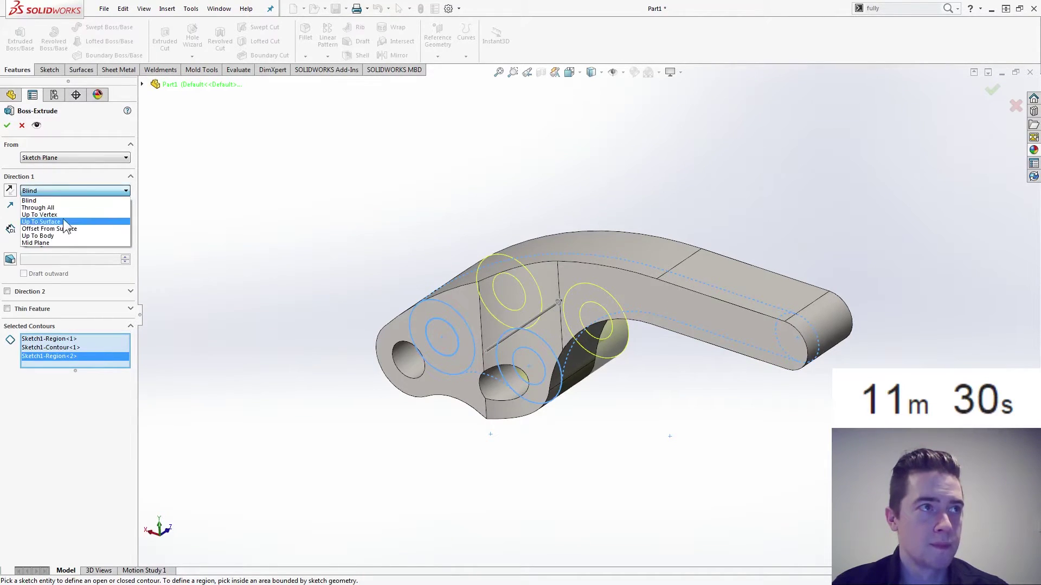
left_click(66, 242)
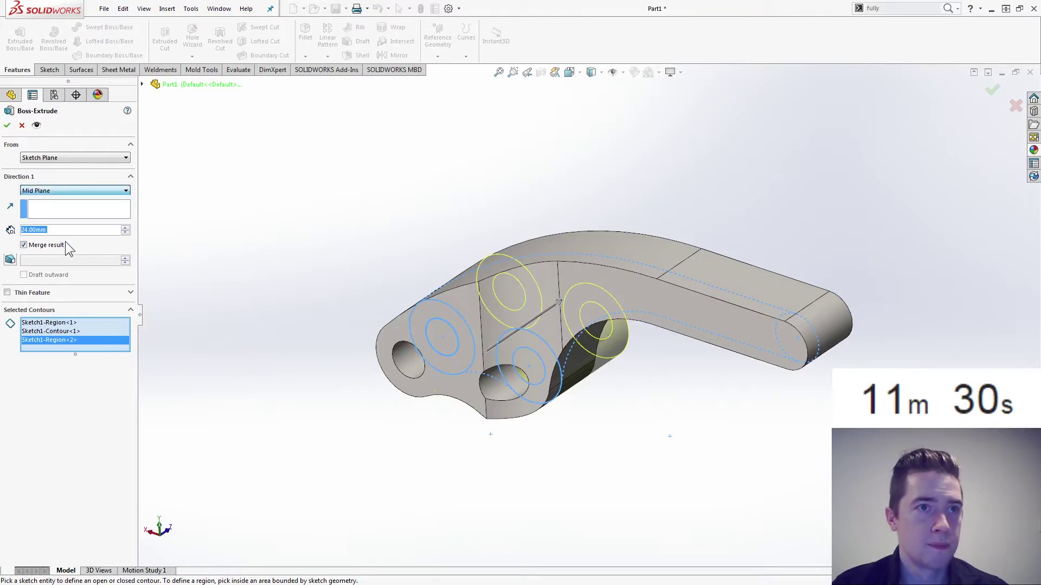
left_click(7, 130)
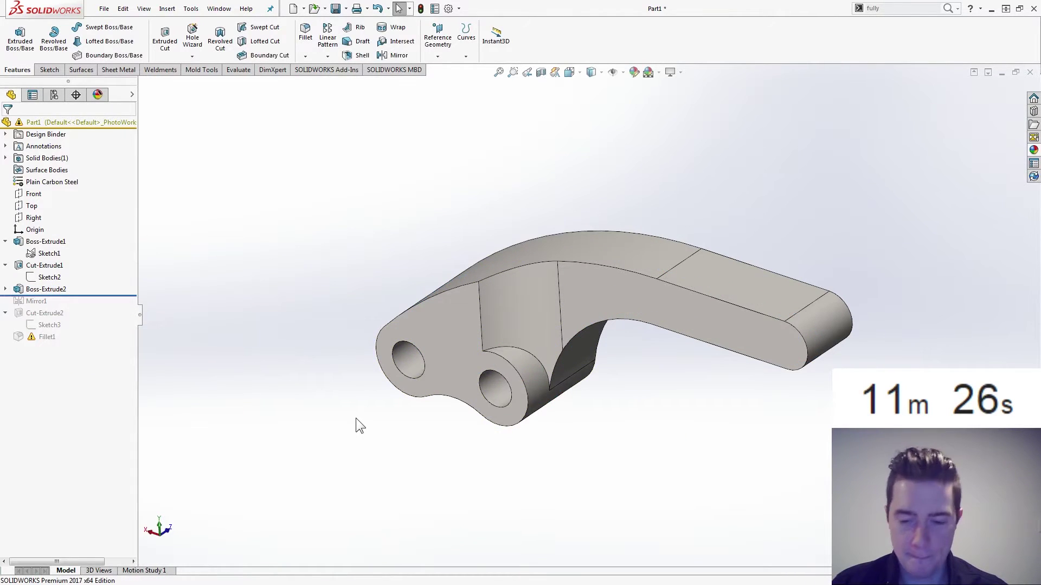
Step: Roll forward past the mirror feature and reorder the new hole-boss extrusion to follow Mirror1
key("Right")
key("Right")
key("Right")
key("Right")
key("Right")
key("Right")
key("Right")
key("Right")
key("Right")
key("Right")
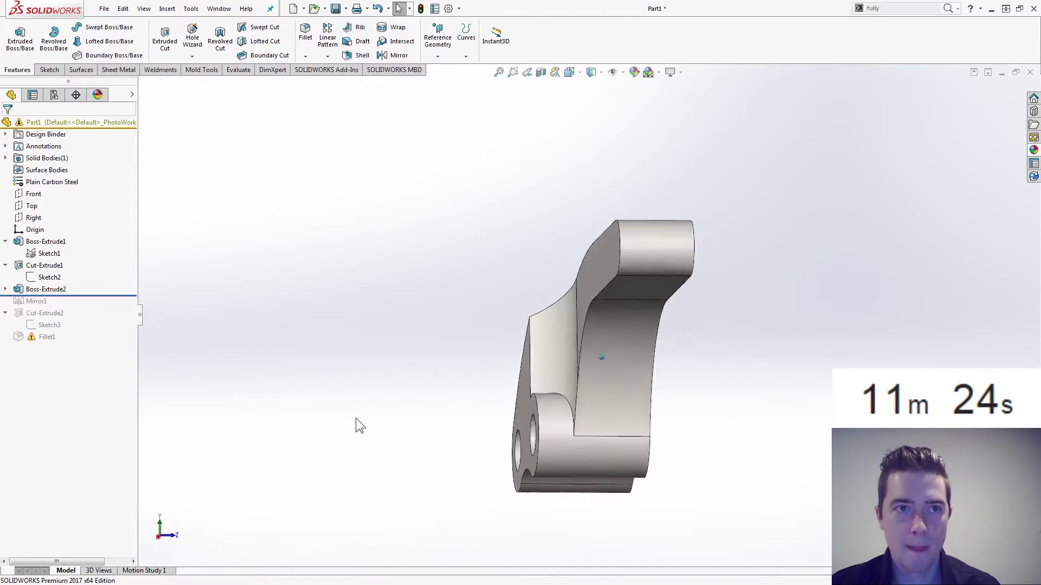
key("Right")
key("Right")
key("Right")
left_click_drag(106, 295, 45, 304)
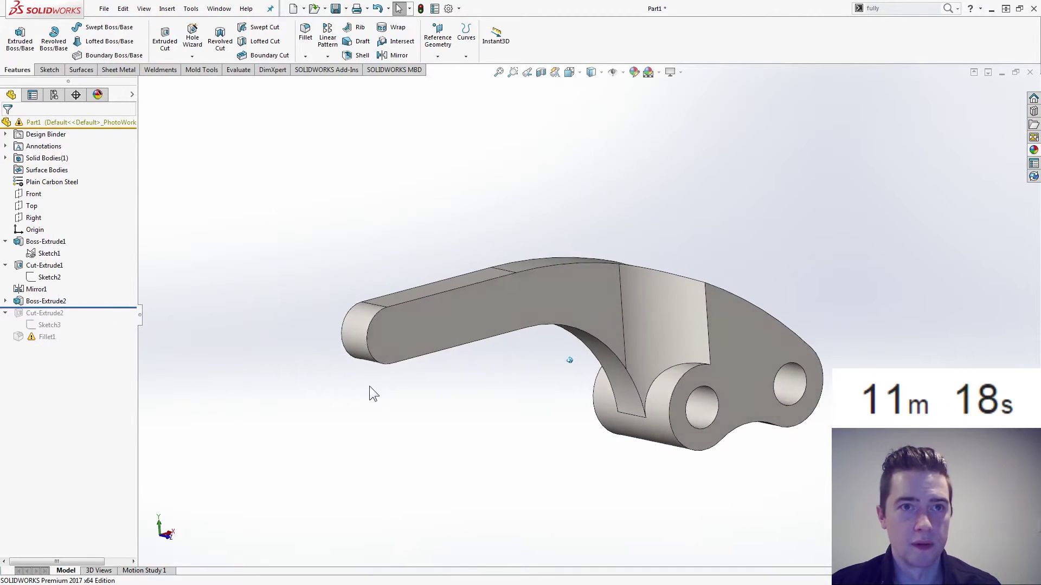
Step: Roll the feature history forward past the slot cut and Fillet1 to restore the complete lever
middle_click_drag(321, 428, 500, 466)
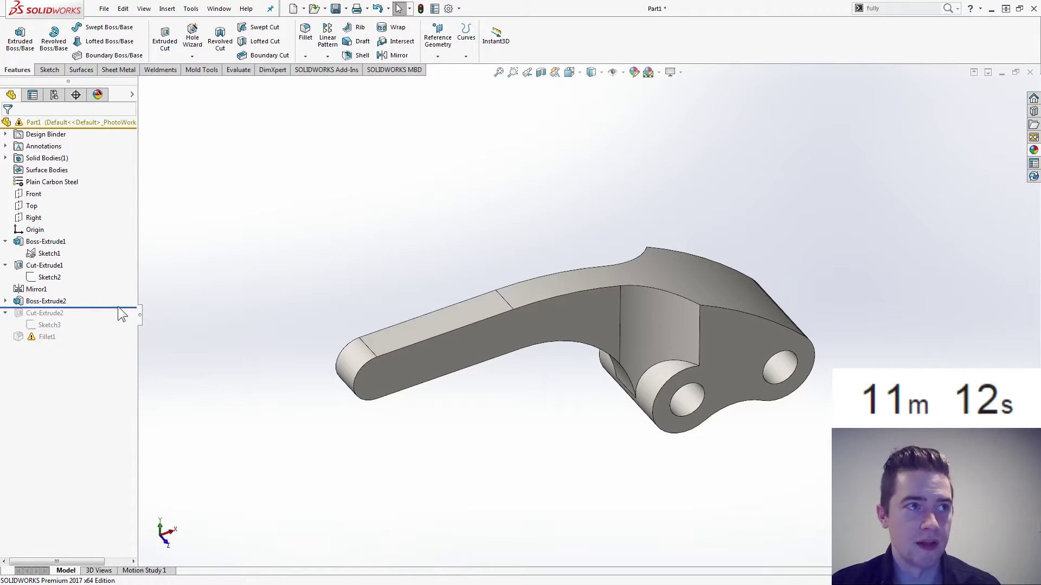
left_click_drag(118, 306, 116, 331)
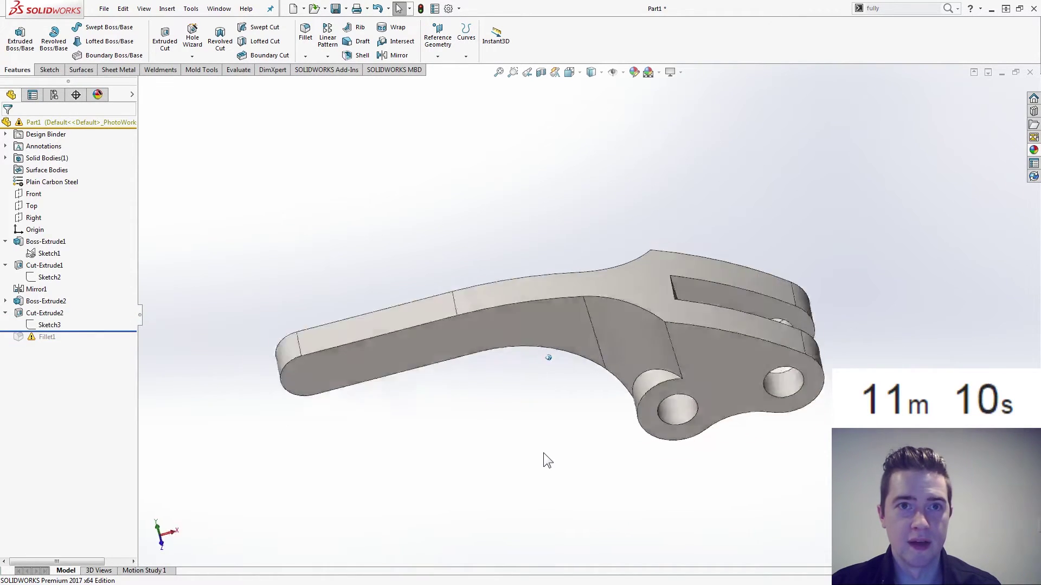
key("ctrl+7")
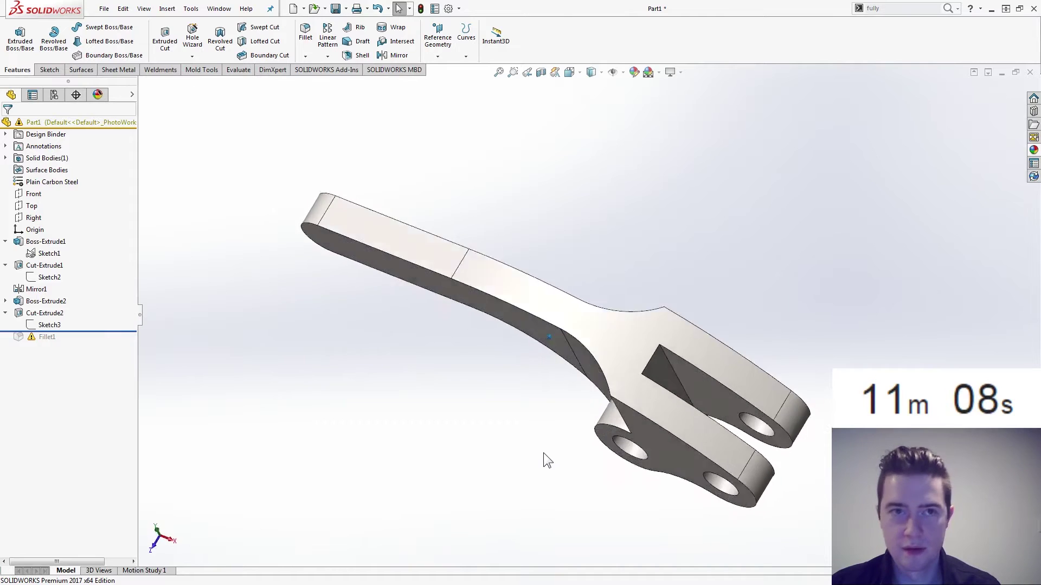
left_click_drag(76, 330, 70, 344)
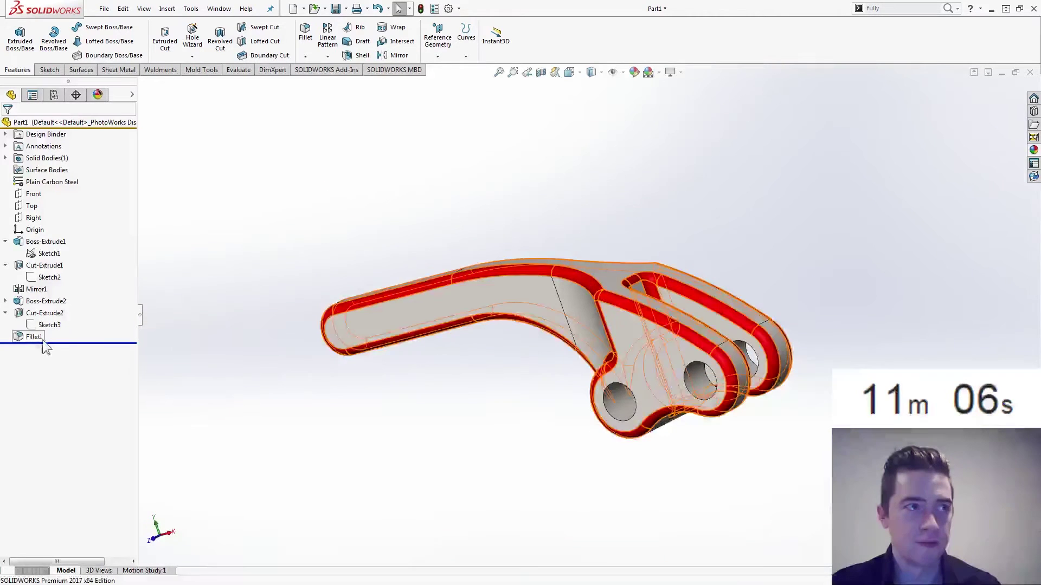
Step: Examine the rebuilt lever from all sides, including the fillets around the pivot boss, slot and handle
middle_click_drag(422, 425, 291, 398)
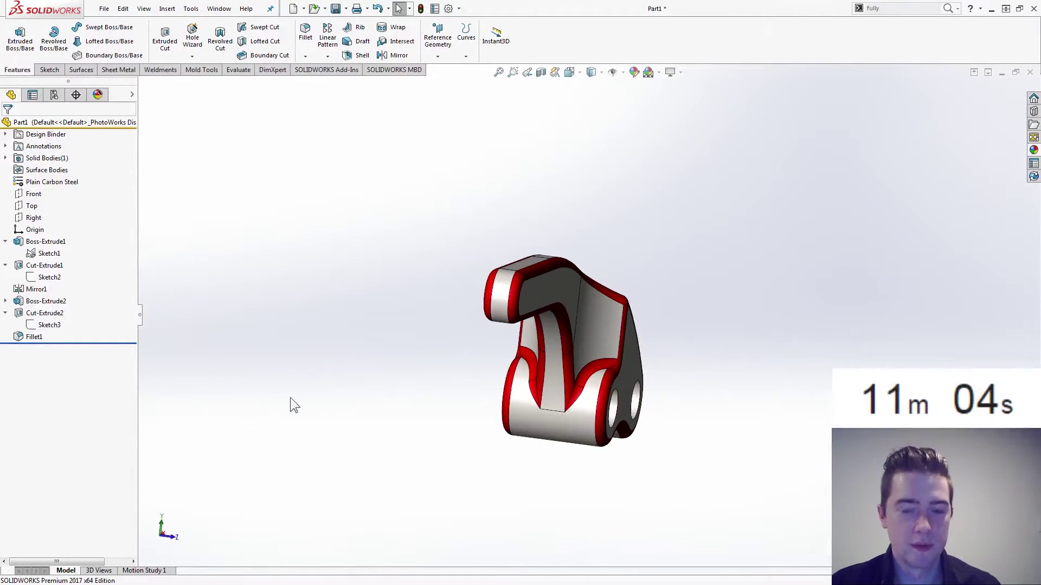
key("Left")
key("Left")
key("Left")
key("Left")
key("Up")
key("Up")
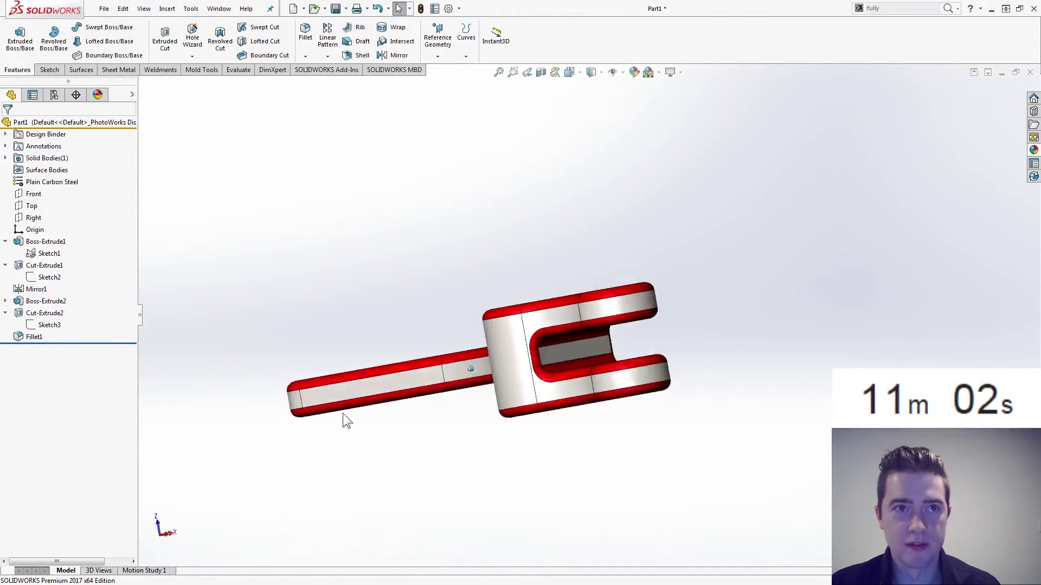
key("Down")
key("Down")
key("Right")
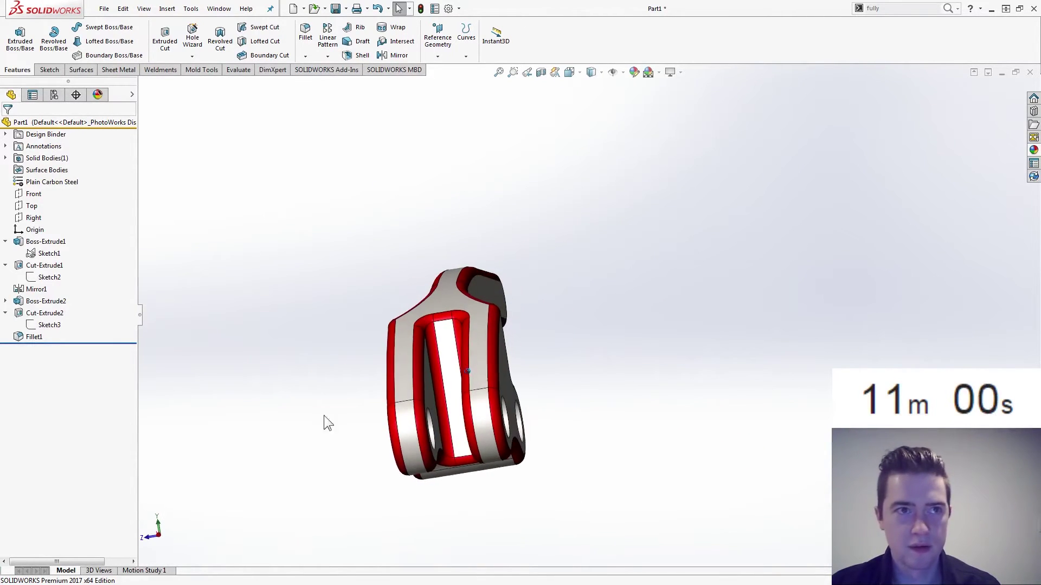
key("Right")
key("Right")
key("Right")
key("Right")
key("Right")
key("Right")
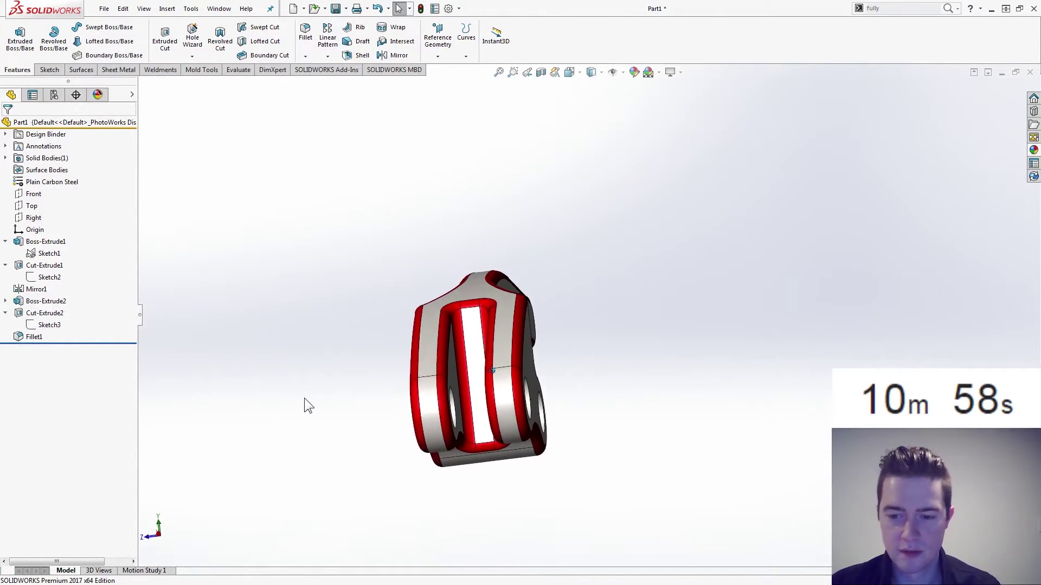
key("Up")
key("Up")
key("Up")
key("Up")
key("Up")
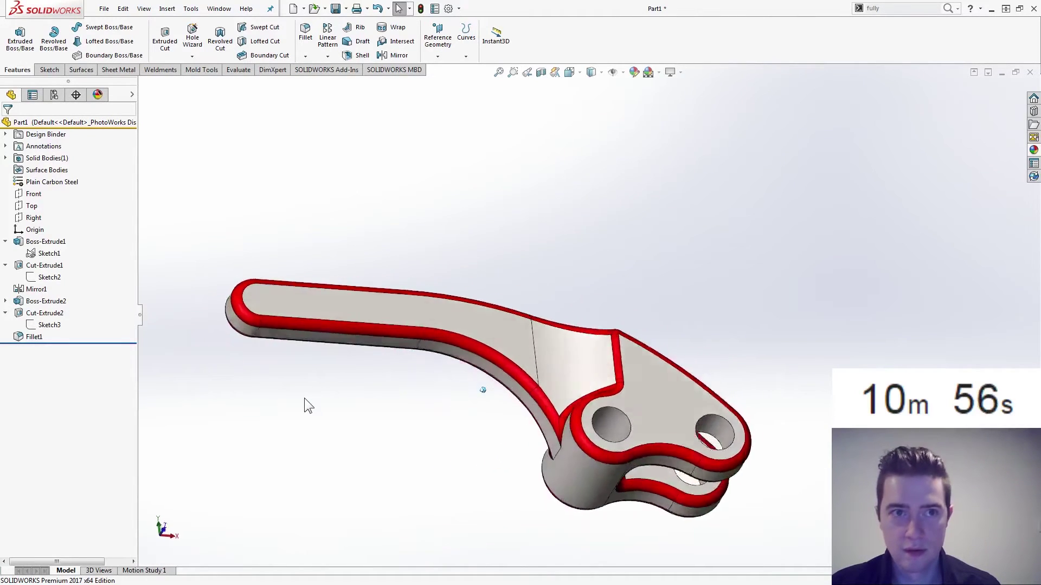
key("Down")
key("Down")
key("Down")
key("Down")
key("Down")
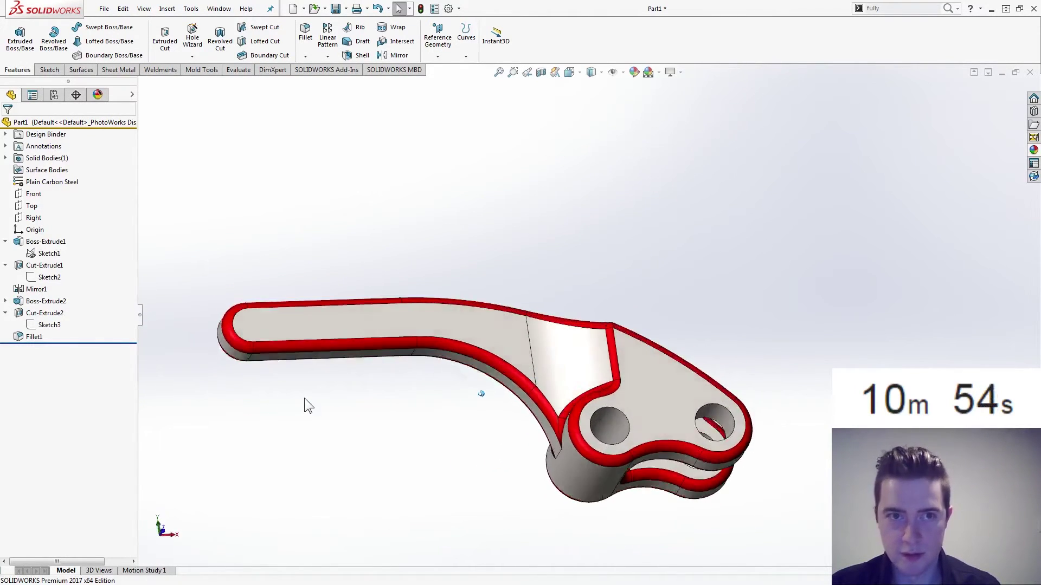
key("Right")
key("Right")
key("Right")
key("Right")
key("Right")
key("Right")
key("Right")
key("Right")
key("Right")
key("Right")
key("Right")
key("Right")
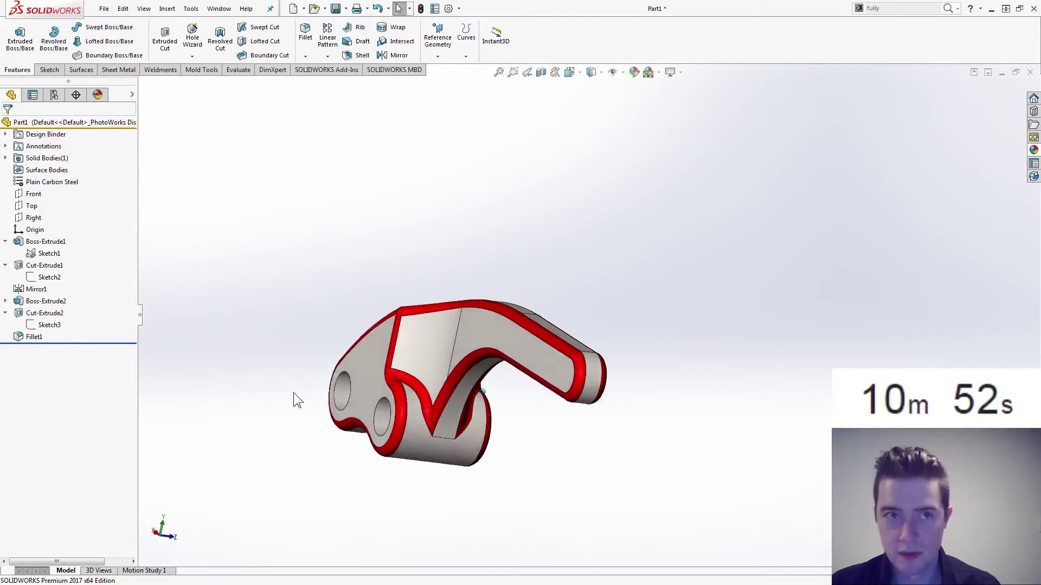
key("Right")
key("Right")
key("Right")
key("Right")
key("Right")
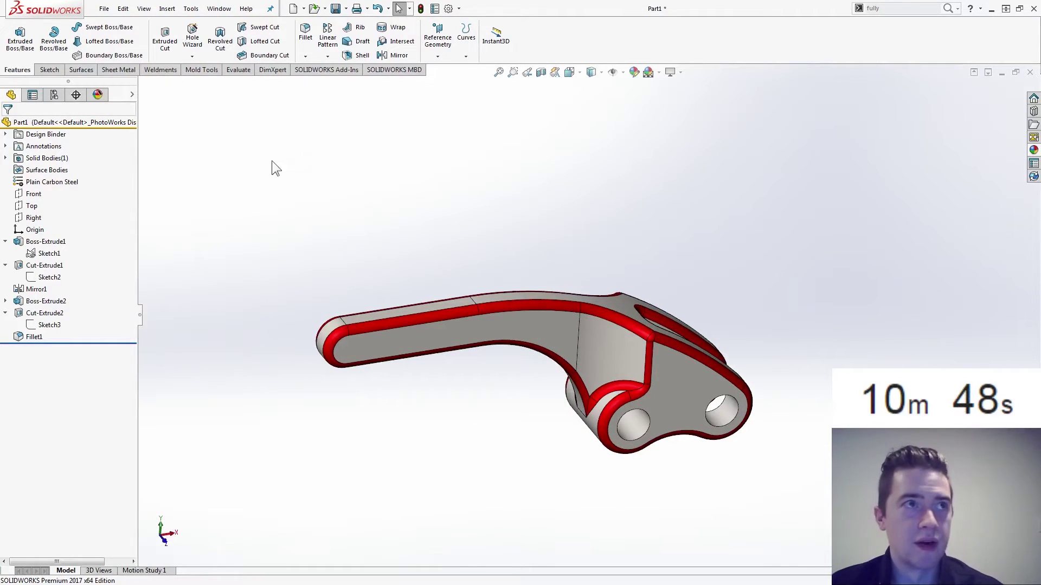
Step: Launch SimulationXpress for the lever
left_click(192, 10)
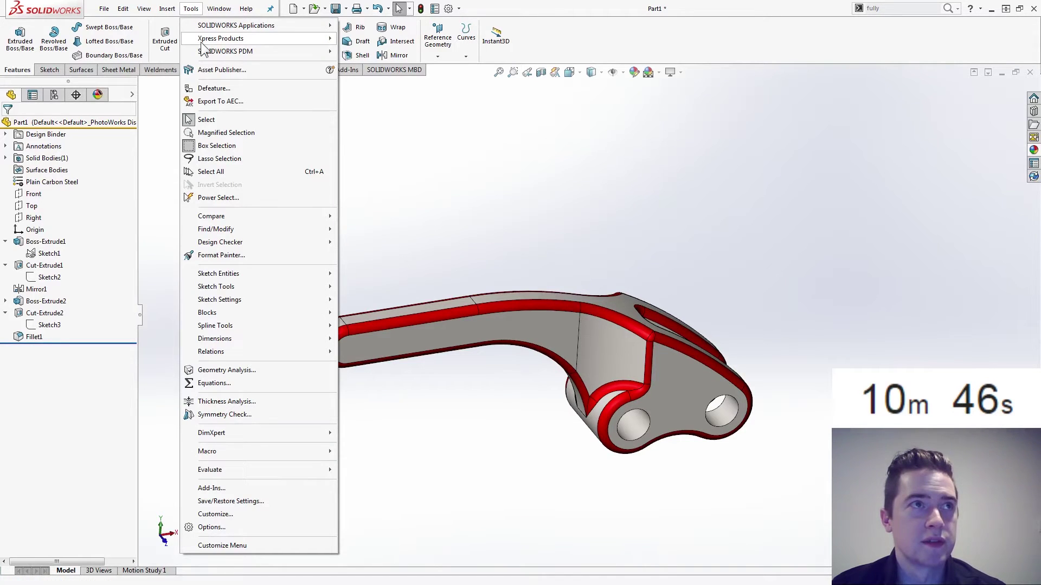
mouse_move(217, 39)
left_click(130, 66)
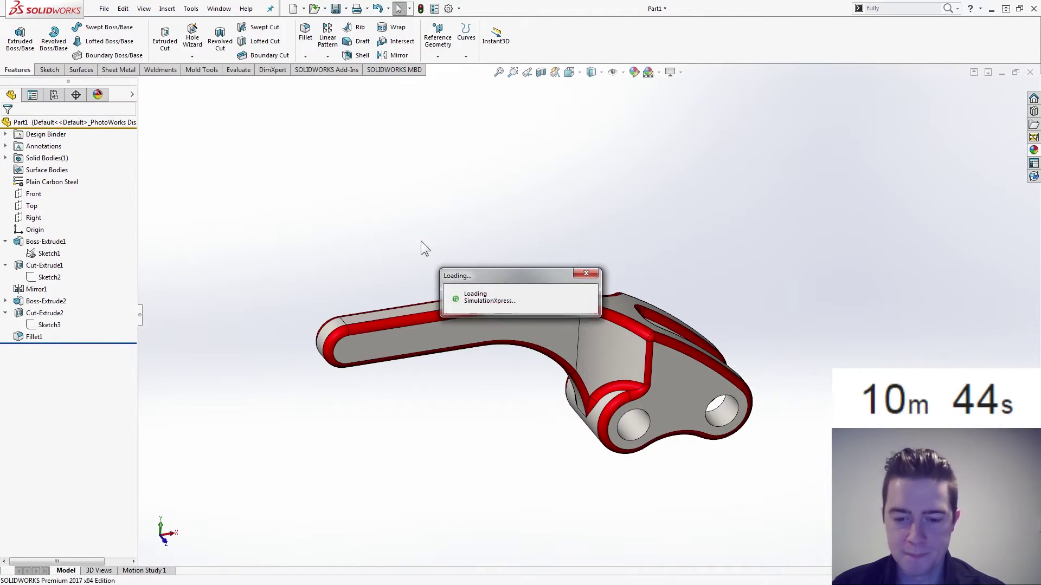
Step: Add a fixed geometry fixture to the bore of the pivot boss and the holes in both fork arms
left_click(723, 291)
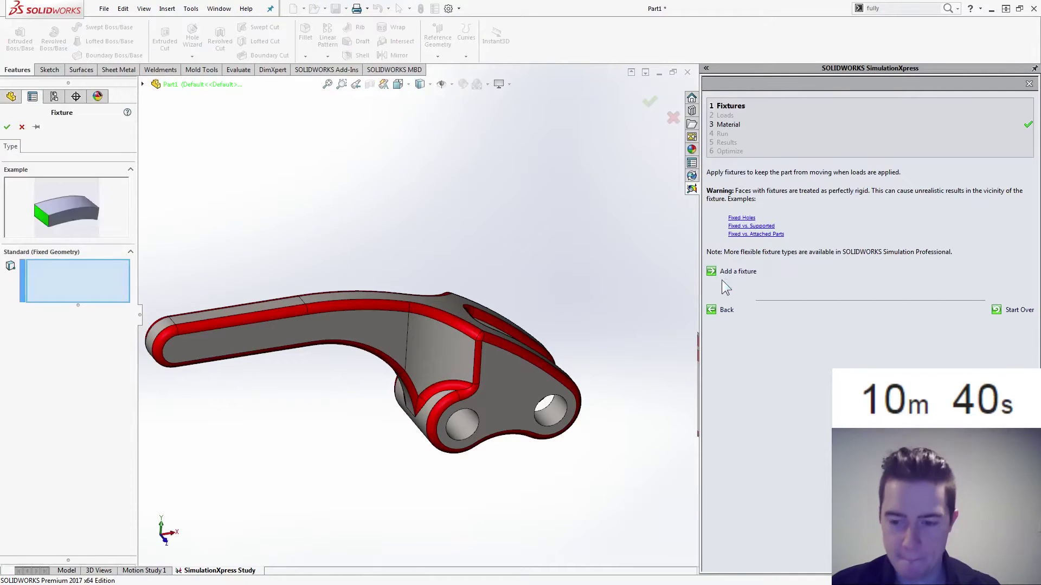
left_click(458, 422)
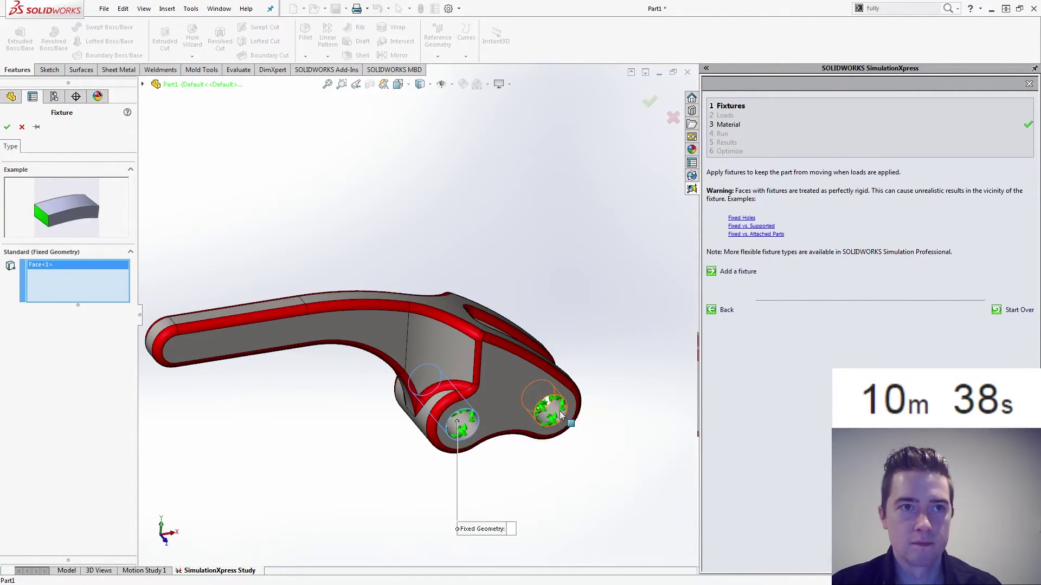
left_click(559, 414)
middle_click_drag(566, 419, 548, 437)
left_click(543, 440)
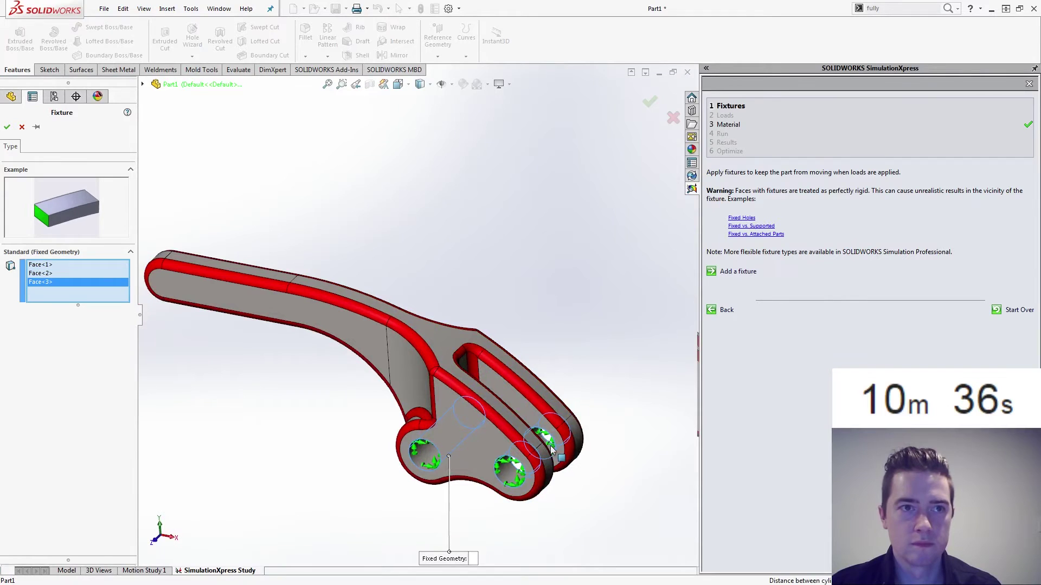
left_click(7, 127)
left_click(729, 314)
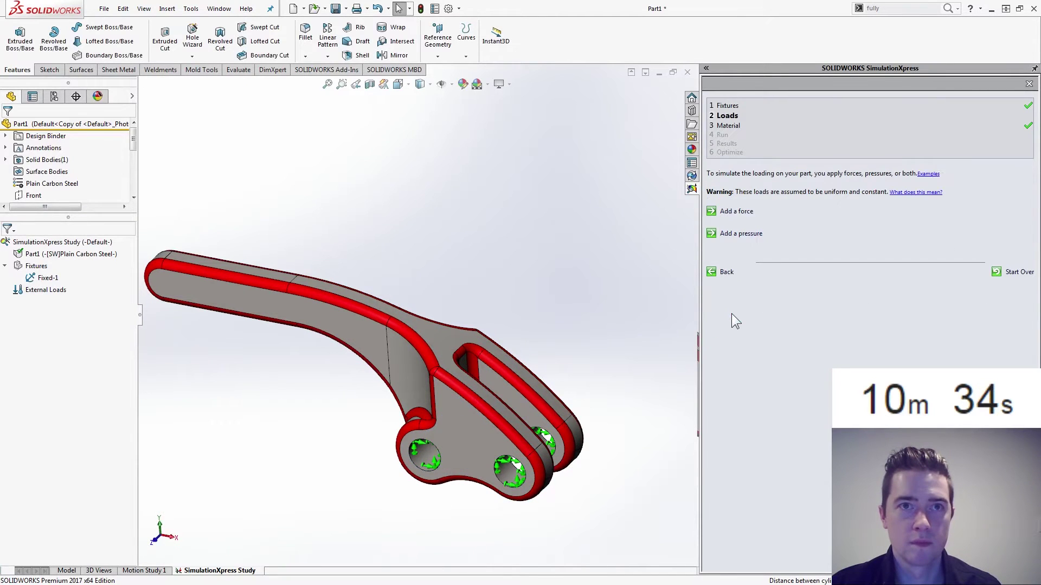
Step: Apply a 500 N force per item, normal to the upper face of the handle
left_click(739, 212)
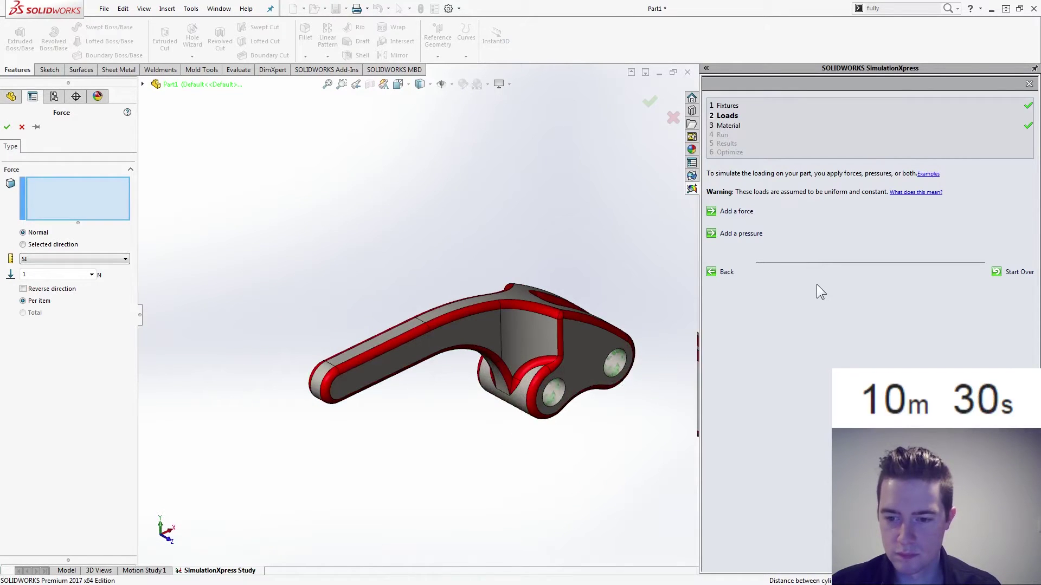
left_click(378, 336)
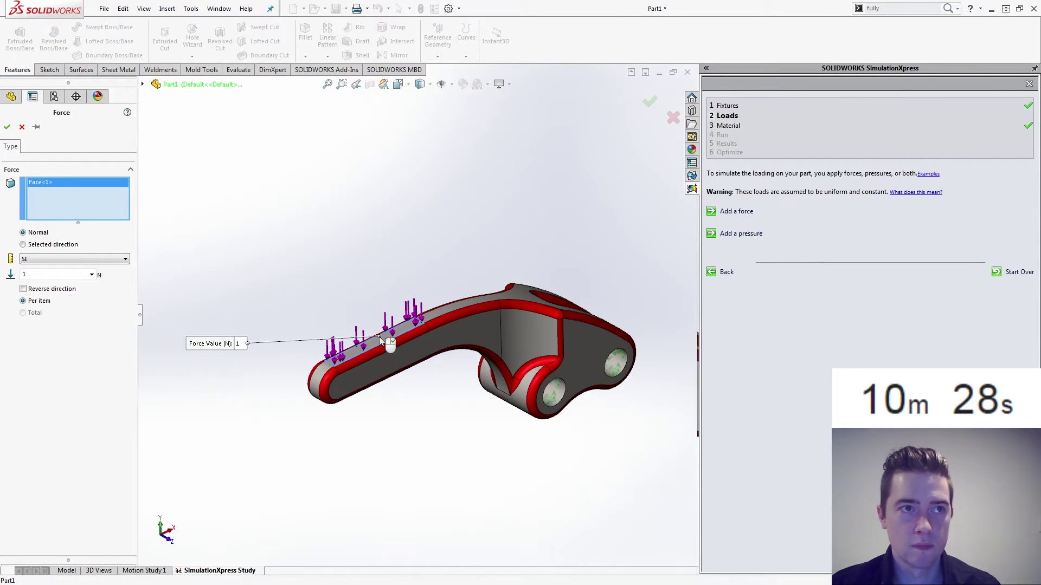
double_click(24, 275)
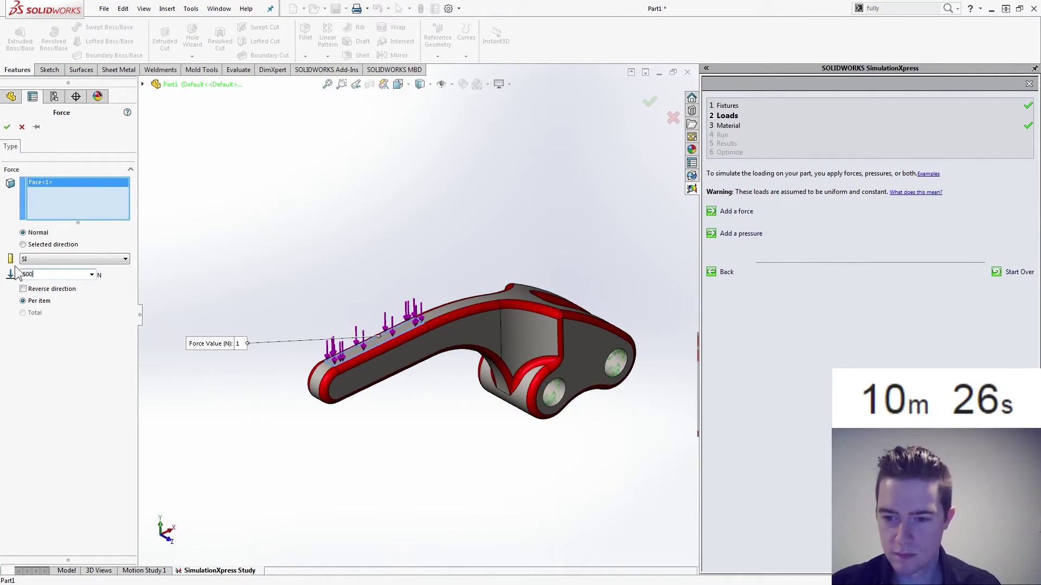
left_click(7, 127)
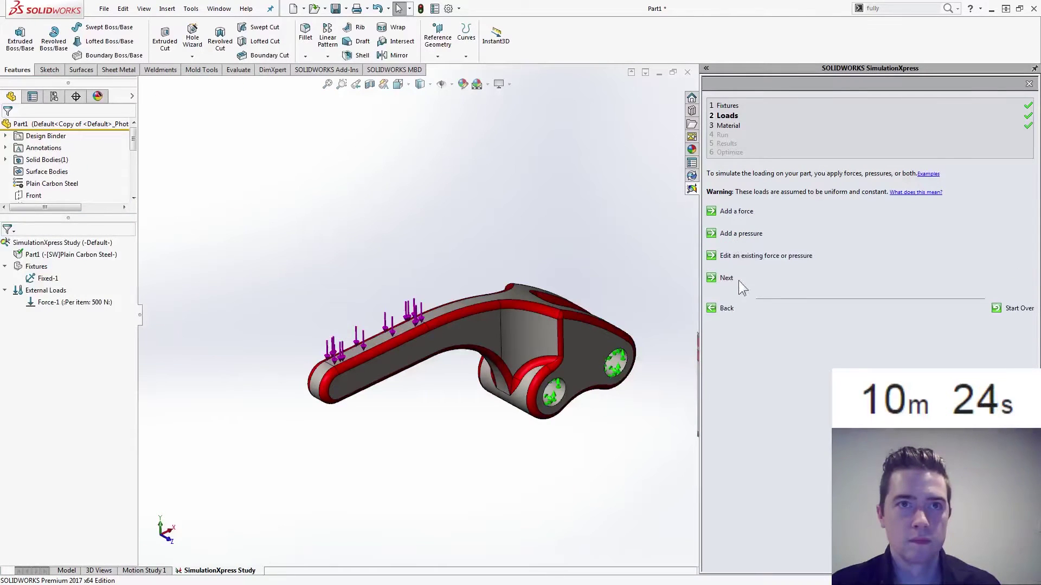
Step: Keep the assigned plain carbon steel material and run the simulation with the default settings
left_click(727, 279)
left_click(731, 293)
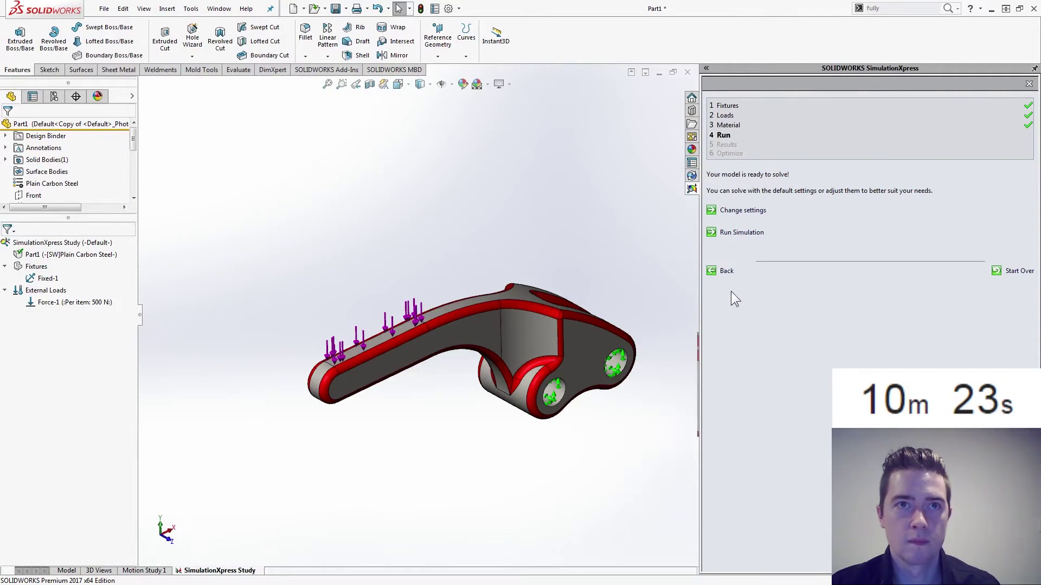
left_click(738, 233)
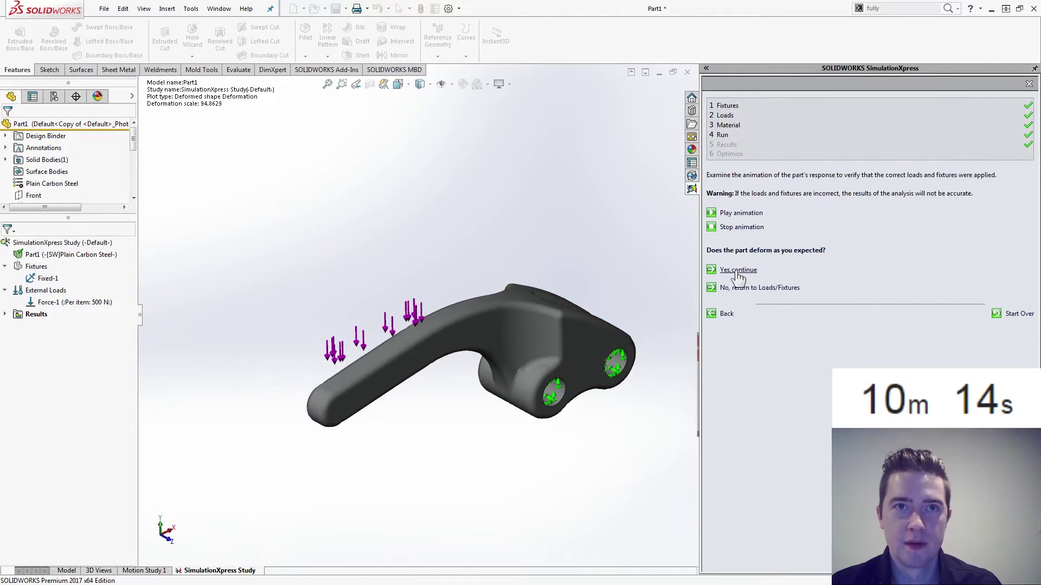
Step: Accept the animated deformation as expected and show the displacement plot of the lever
left_click(739, 271)
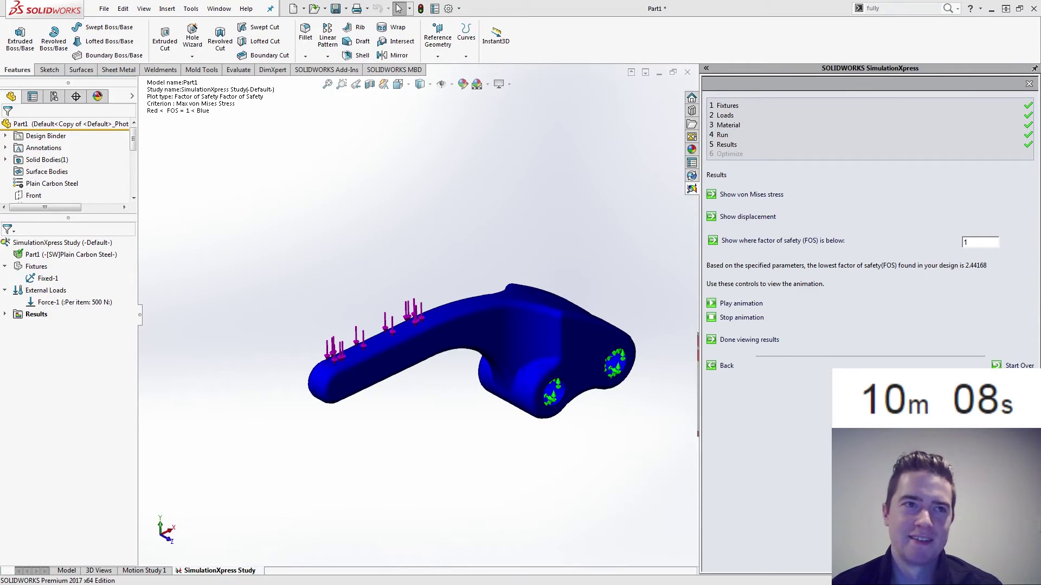
left_click(740, 217)
key("ctrl+1")
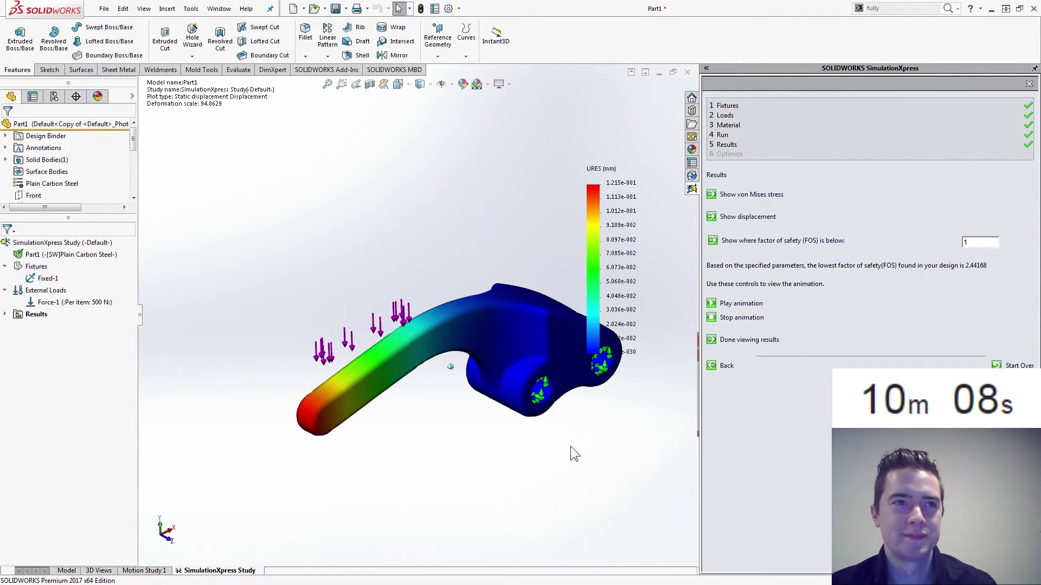